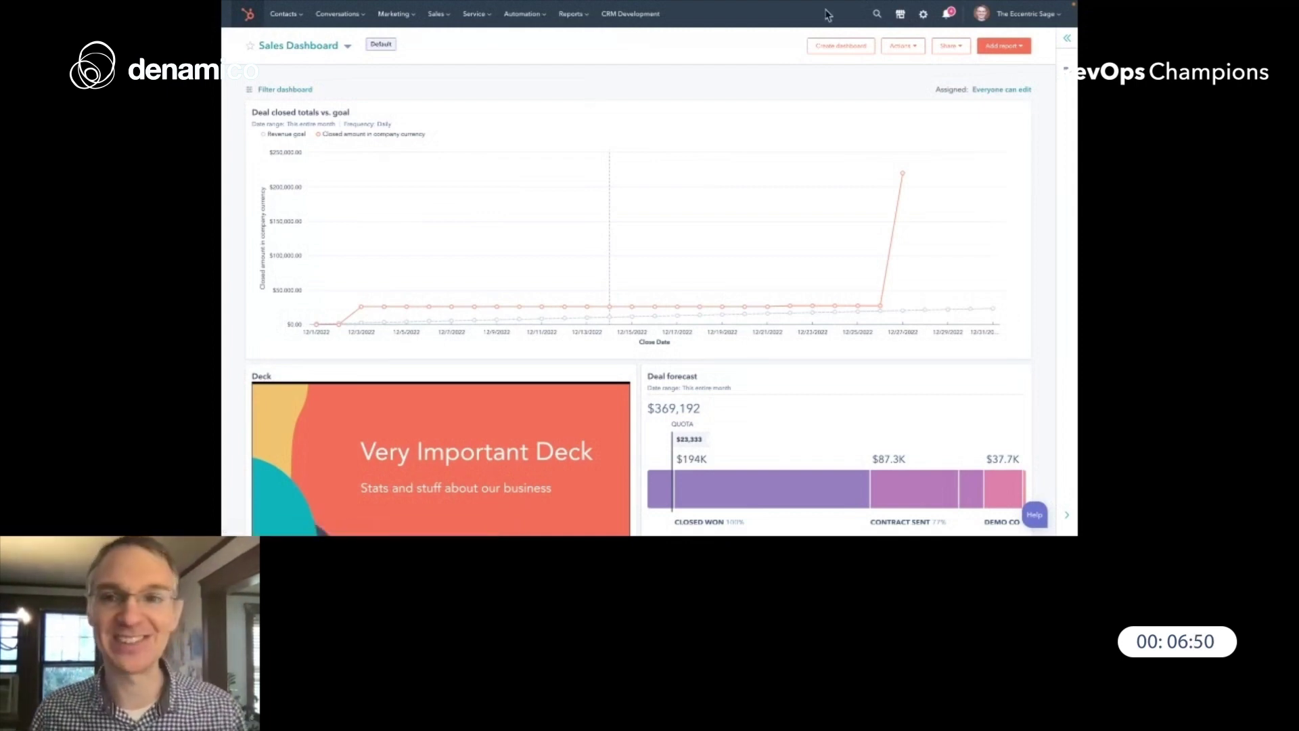
Open the contacts object's lifecycle stage settings and review the automation rules and the list of configured stages.
left_click(922, 19)
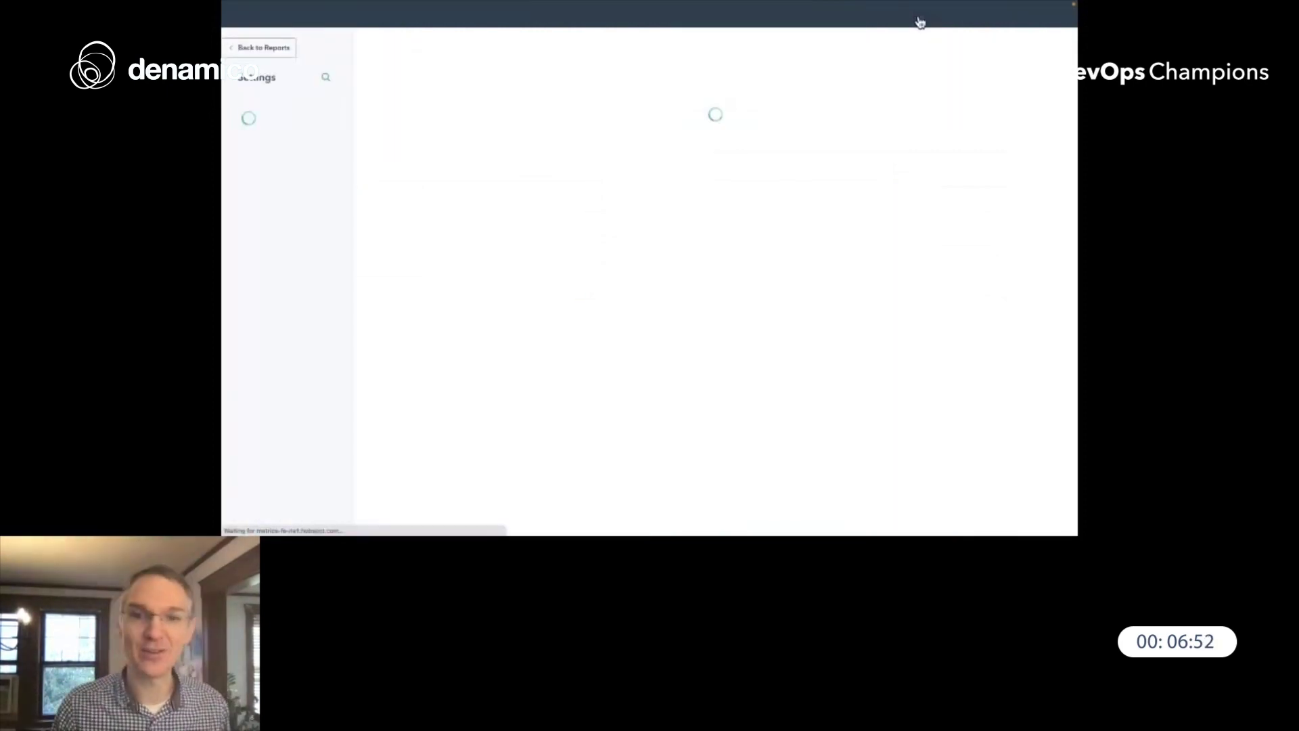
left_click(293, 435)
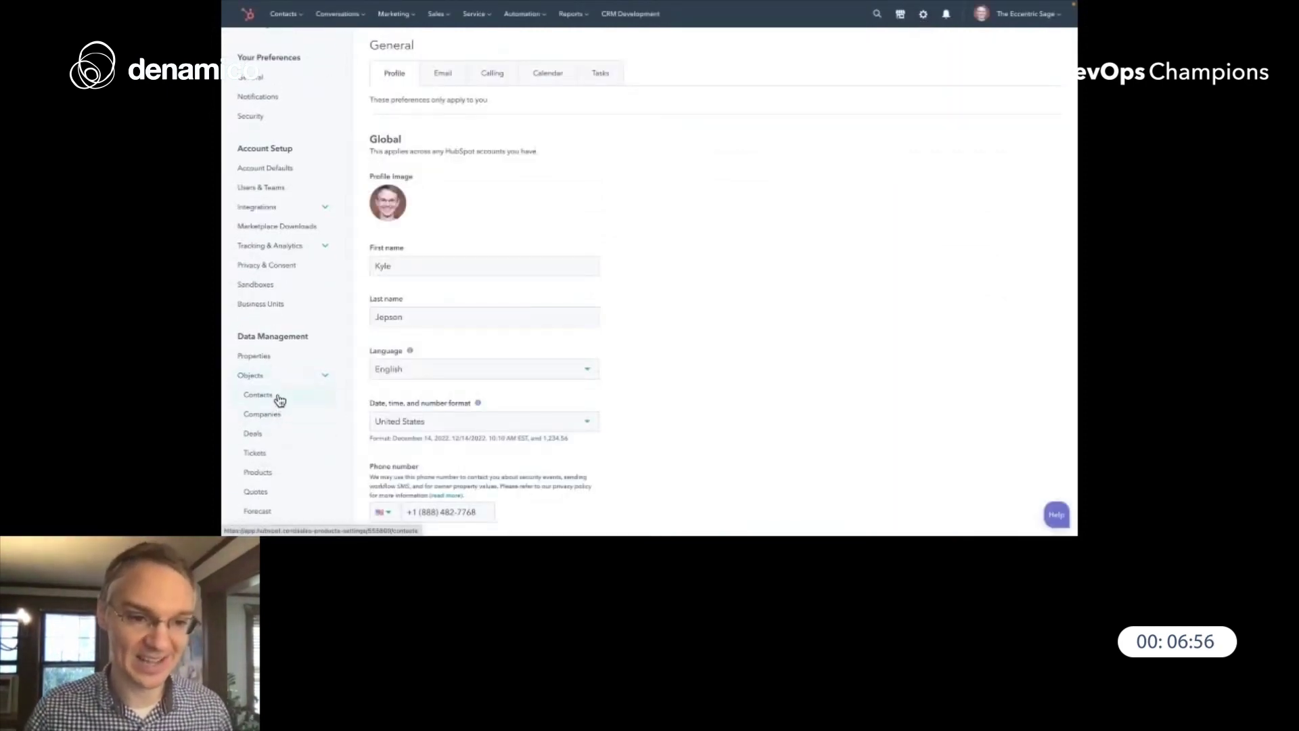
left_click(279, 398)
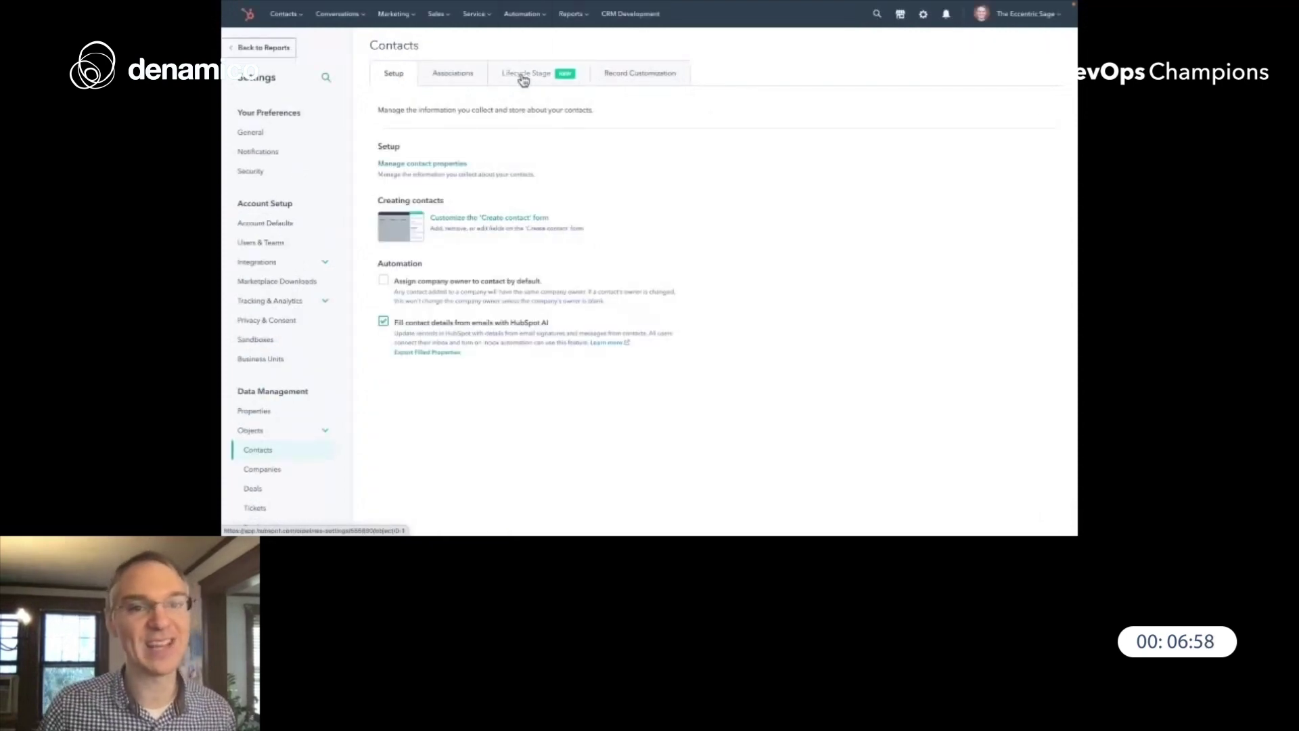
left_click(523, 74)
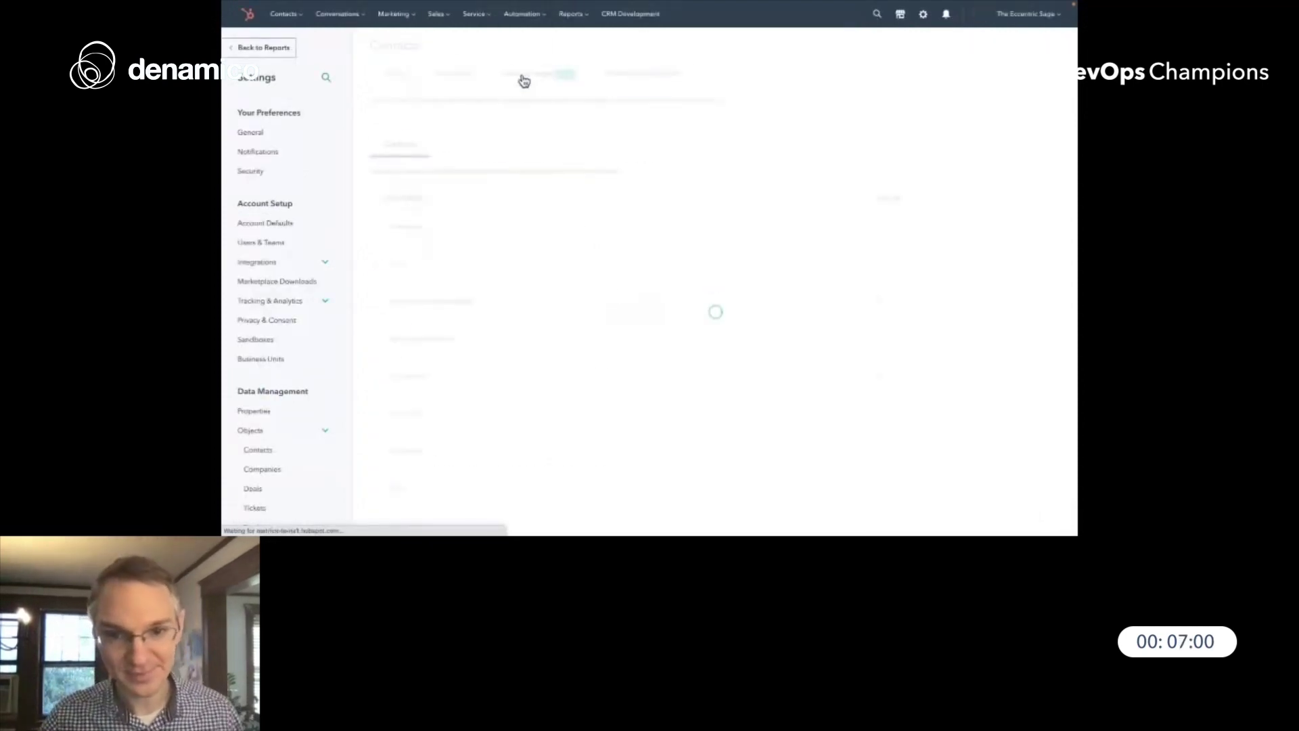
scroll(887, 224, "down", 5)
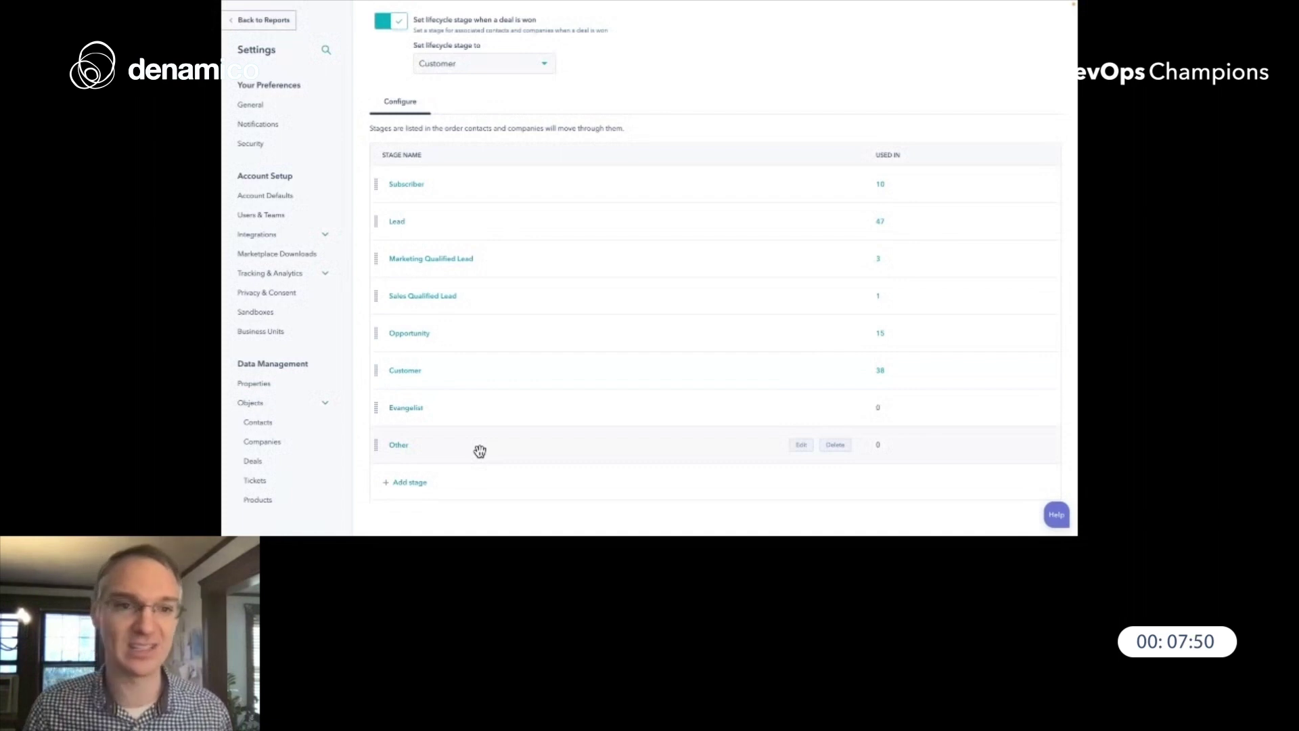
scroll(488, 421, "up", 2)
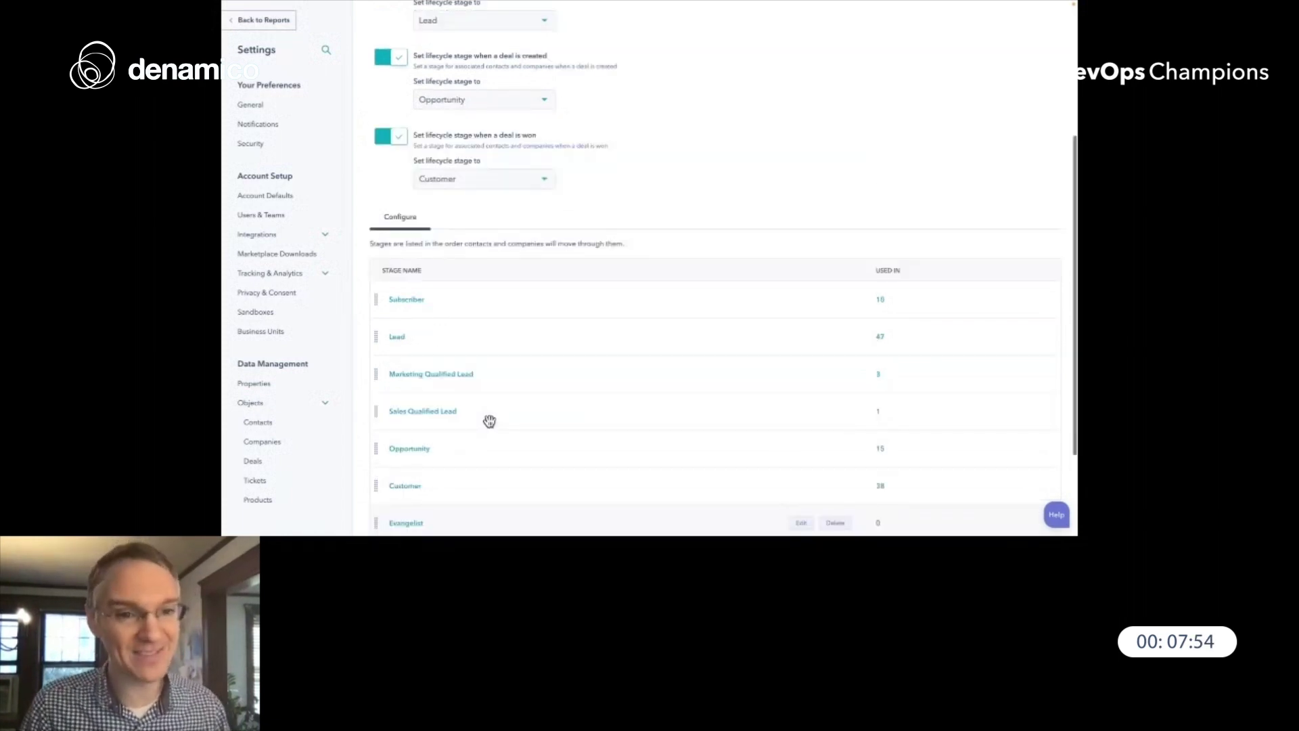
scroll(643, 255, "up", 4)
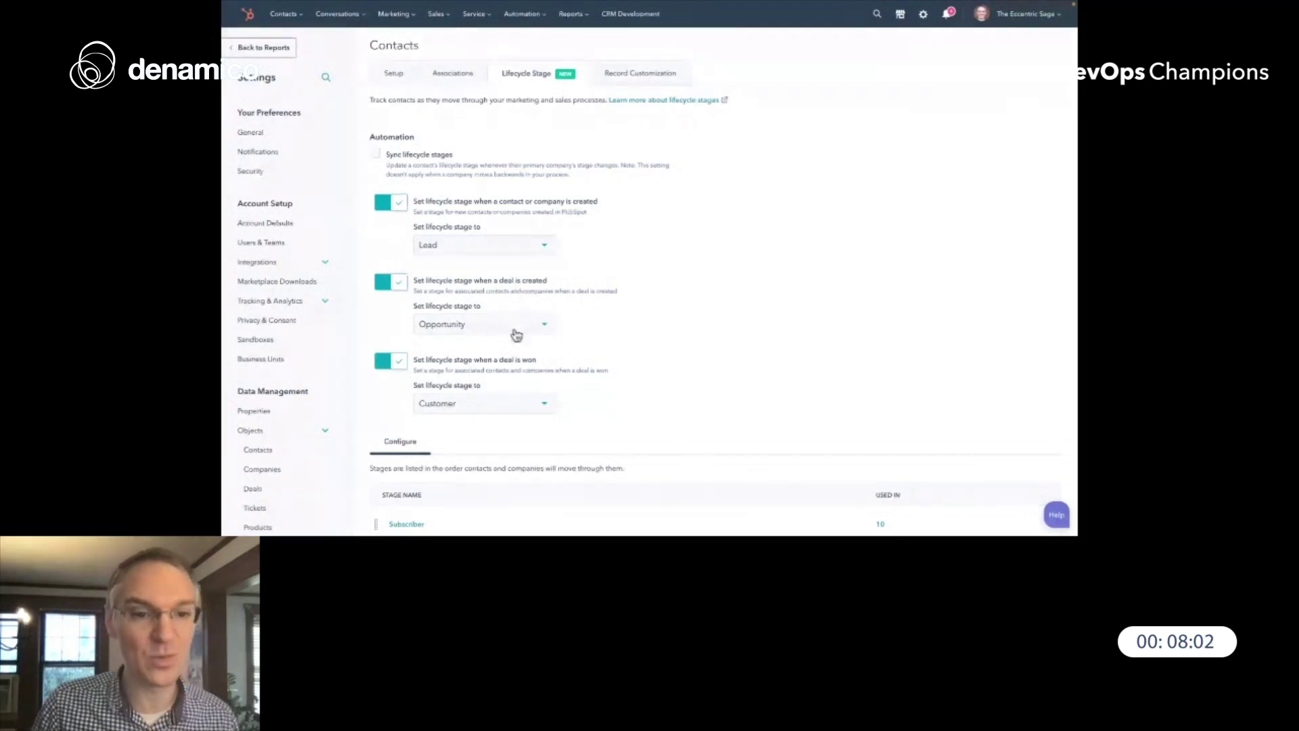
scroll(603, 327, "down", 2)
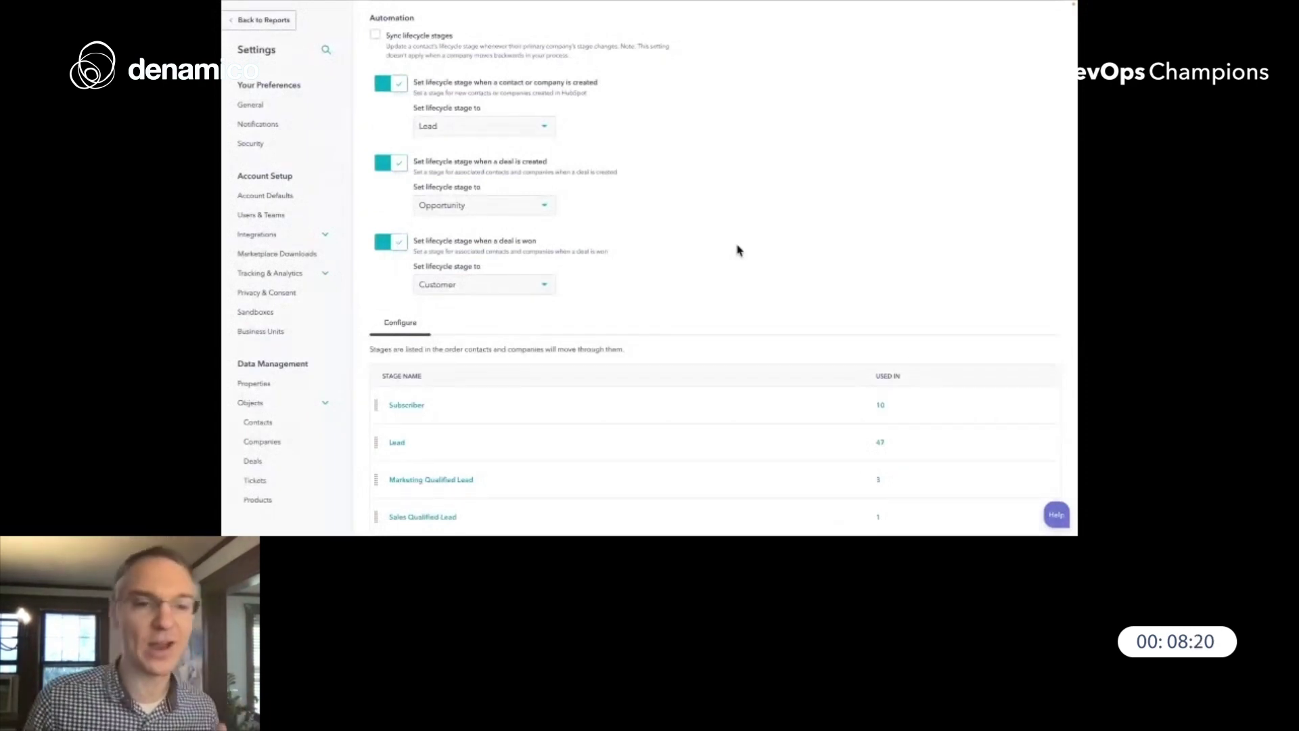
scroll(589, 380, "down", 2)
scroll(607, 267, "up", 2)
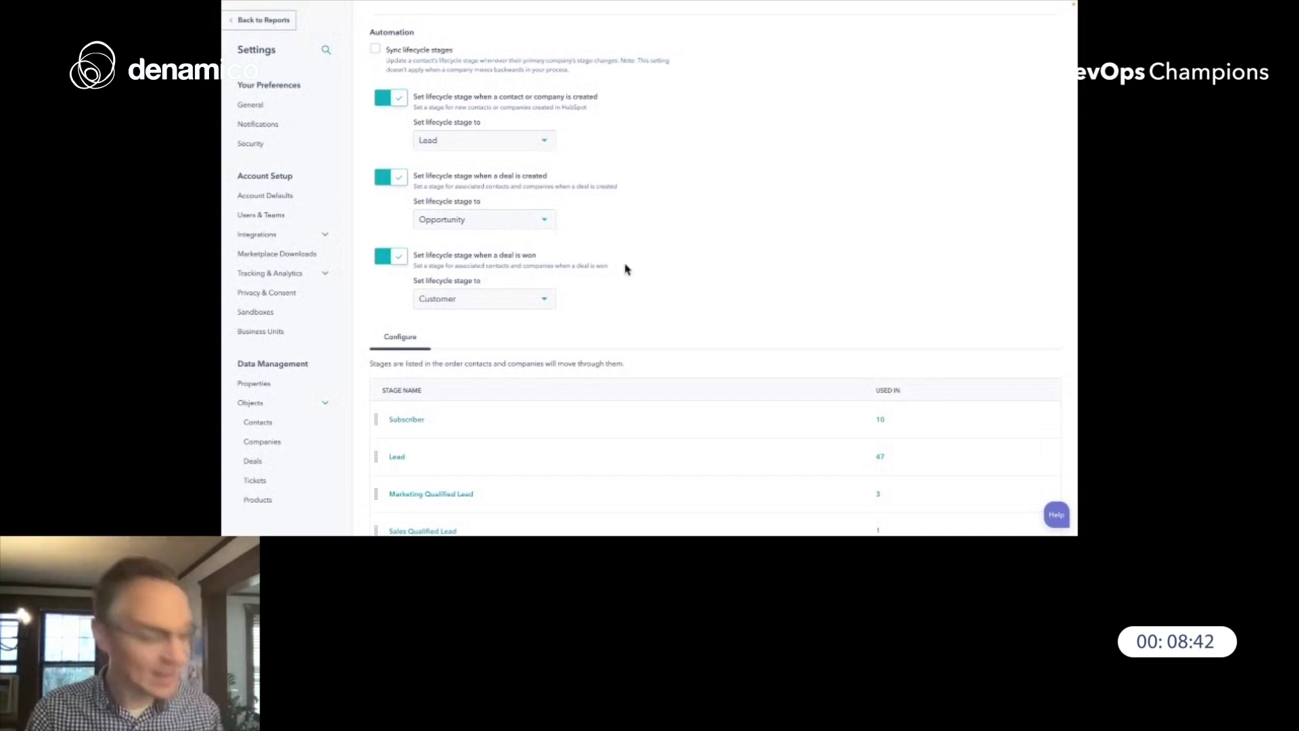
Check the slide of favorite 2022 updates, return to HubSpot and open the contacts index page.
key("alt+Tab")
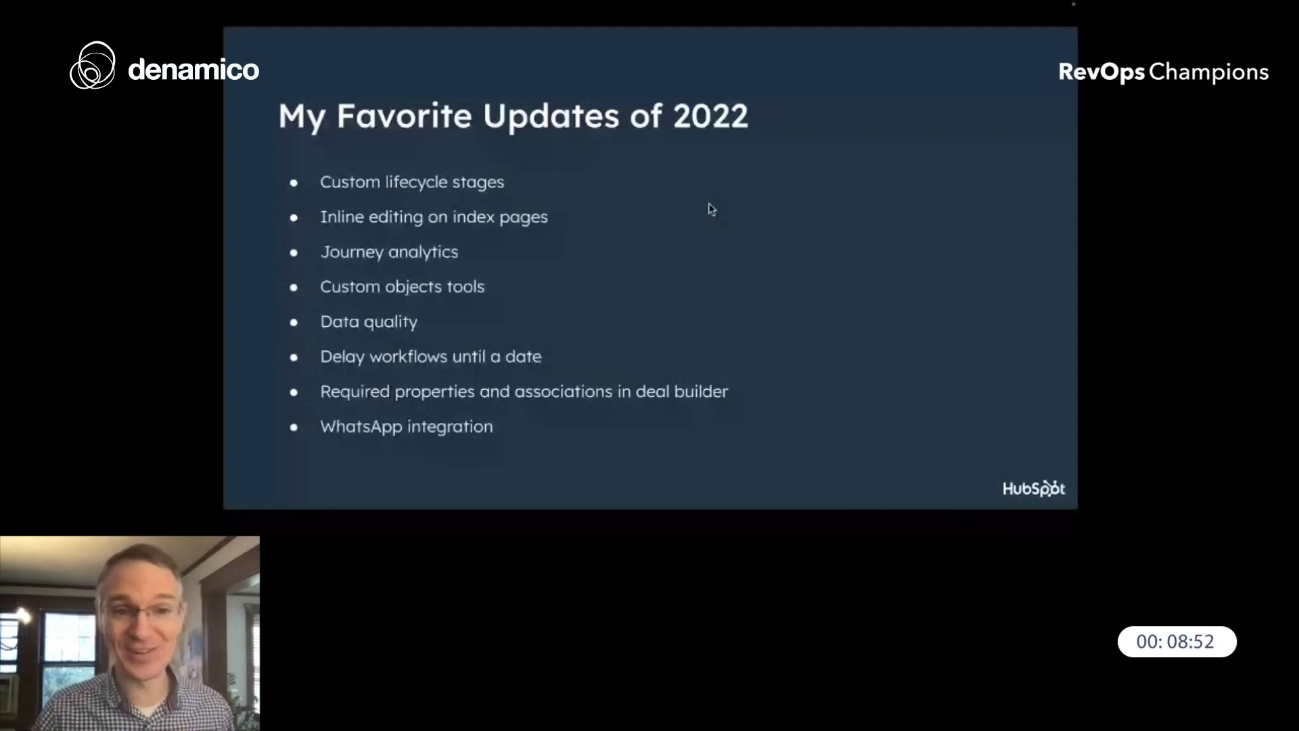
key("alt+Tab")
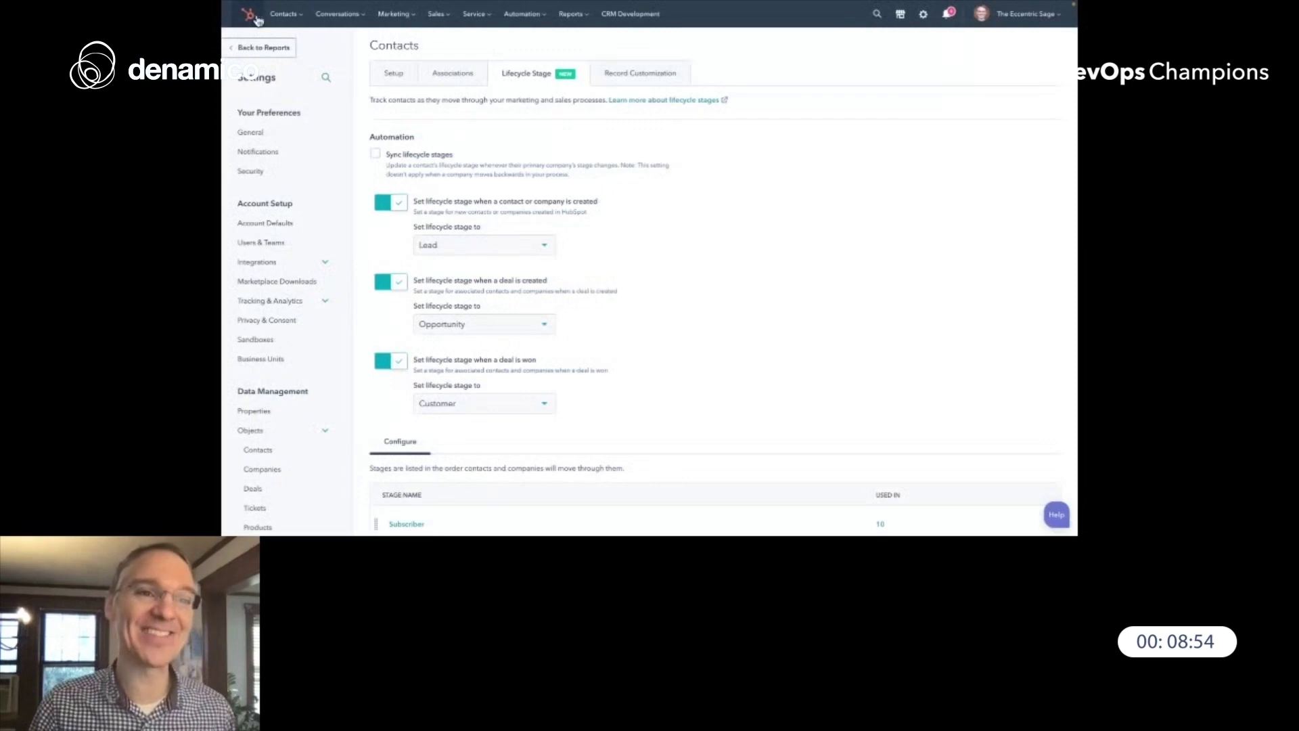
left_click(287, 48)
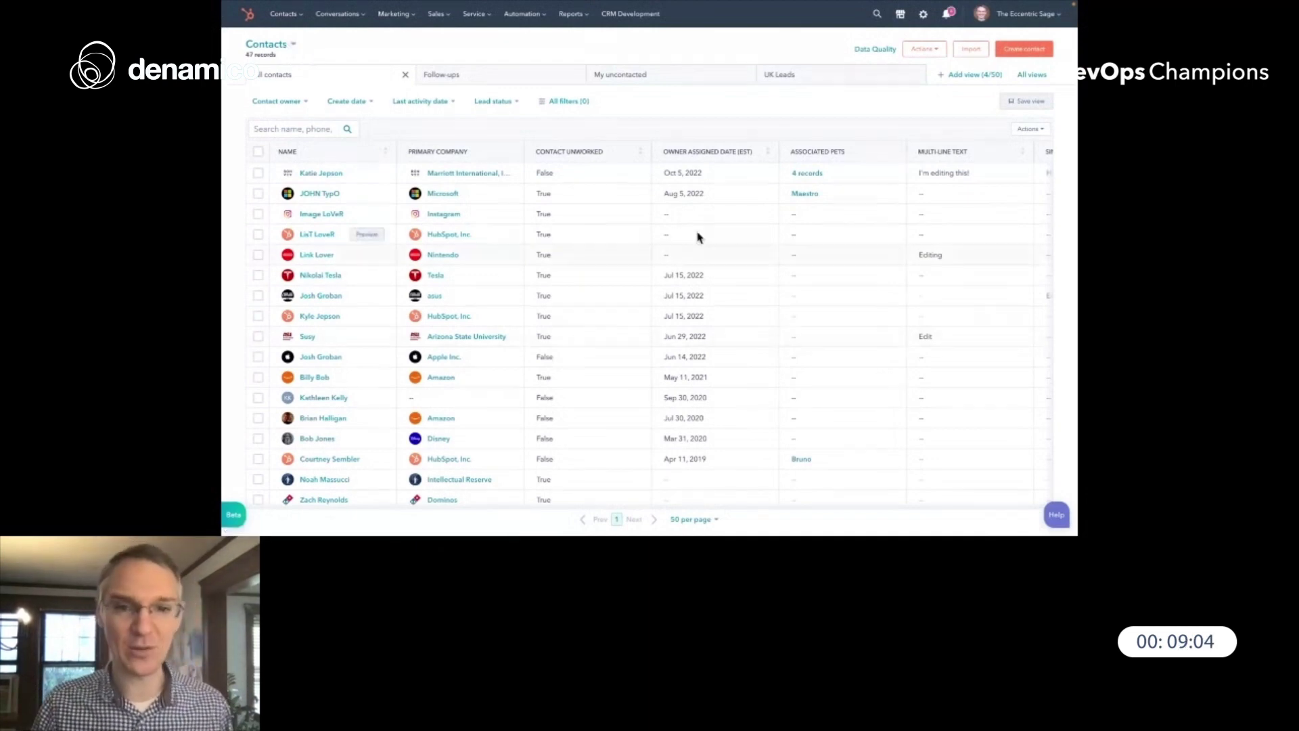
Enter placeholder text inline in the second contact's multi-line and single-line text fields and the third contact's multi-line text field.
scroll(647, 316, "right", 5)
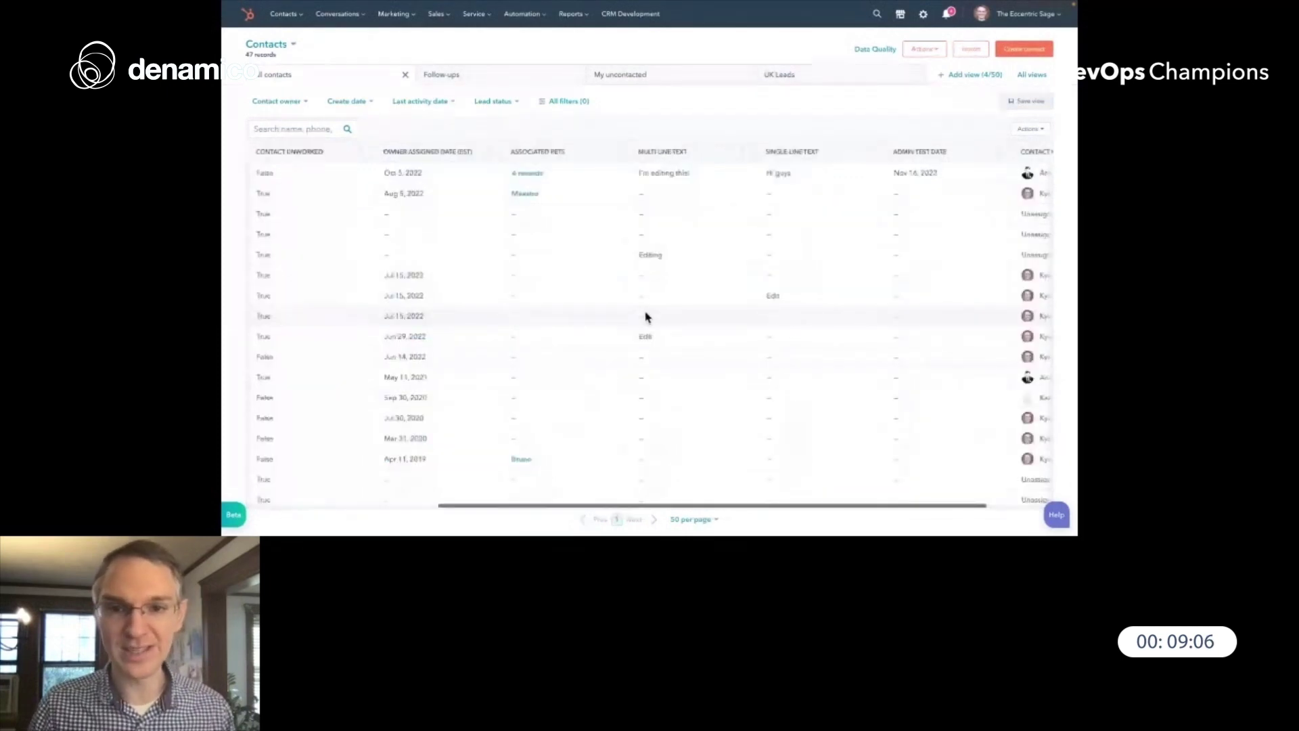
left_click(596, 193)
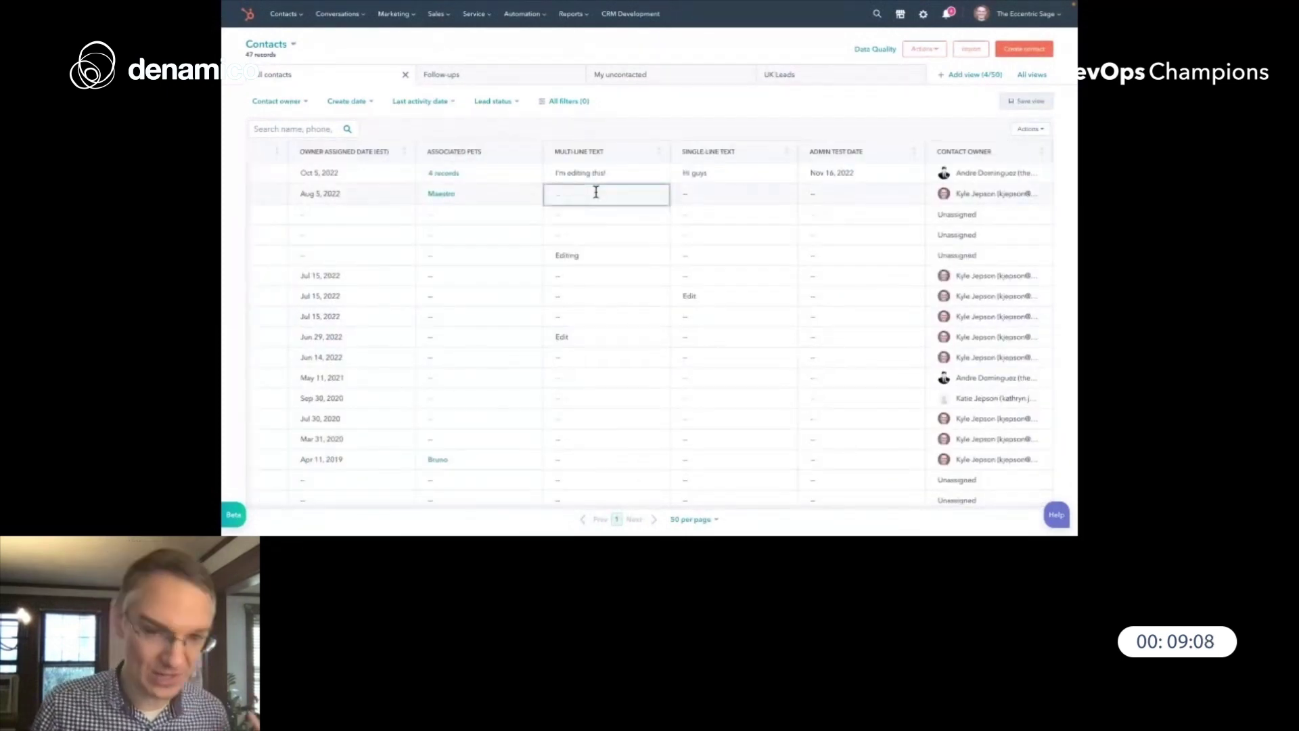
type("sdfkjasdl")
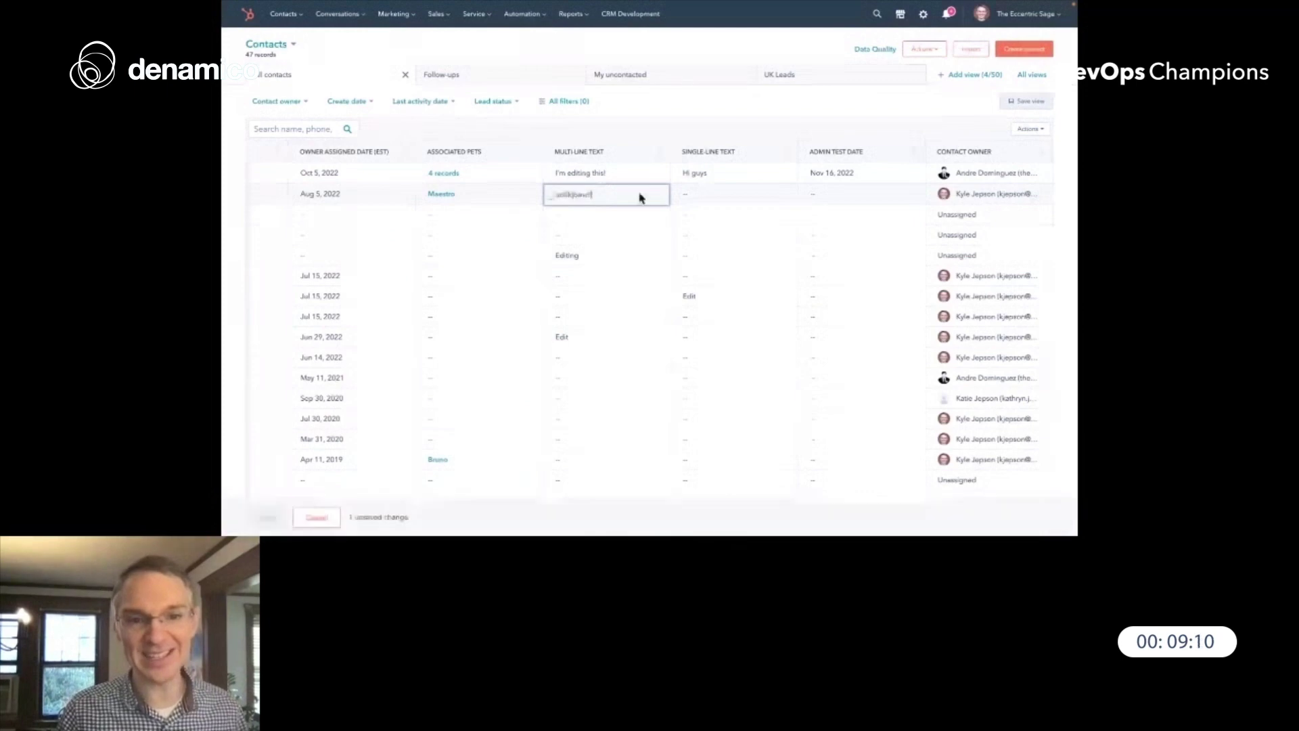
left_click(717, 195)
type("asdfasdf")
left_click(628, 214)
type("asdfsadf")
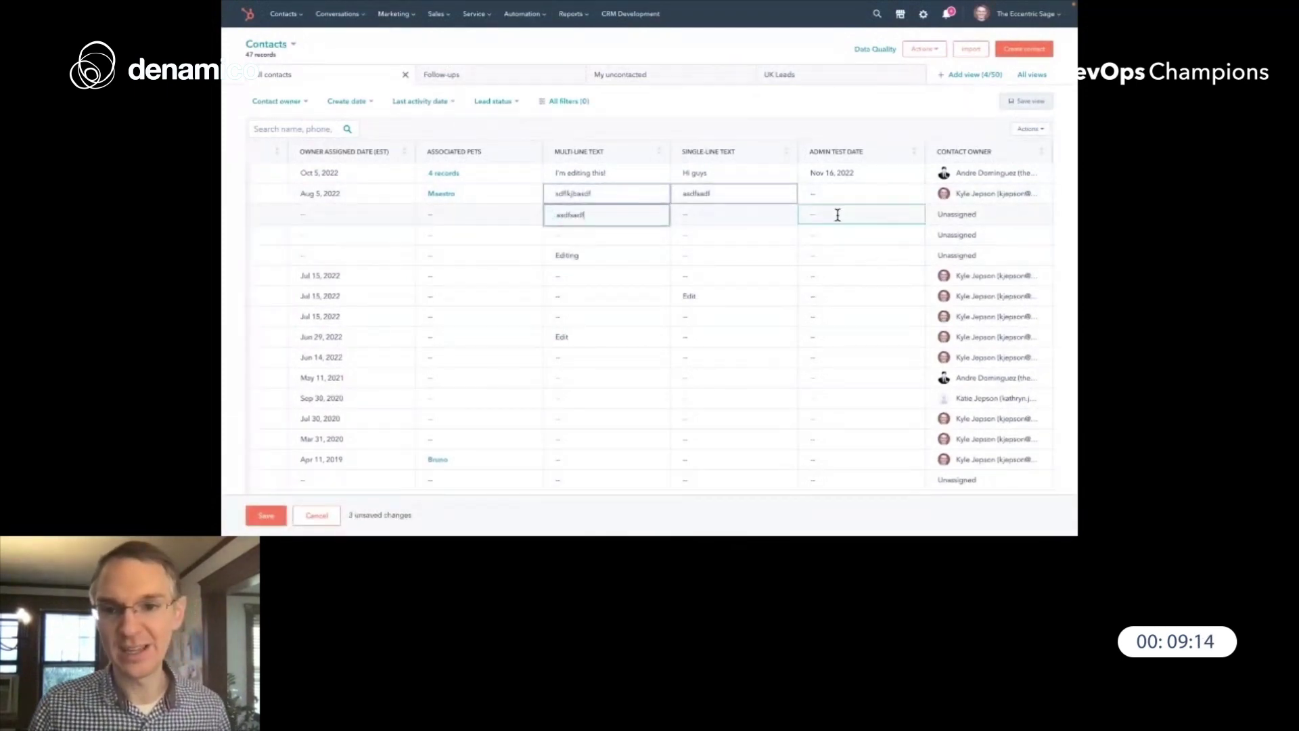
Set the third contact's admin test date to Dec 22, 2022, and enter "asdfasdf" and "asdf" in two other contacts' text fields.
left_click(859, 214)
left_click(906, 333)
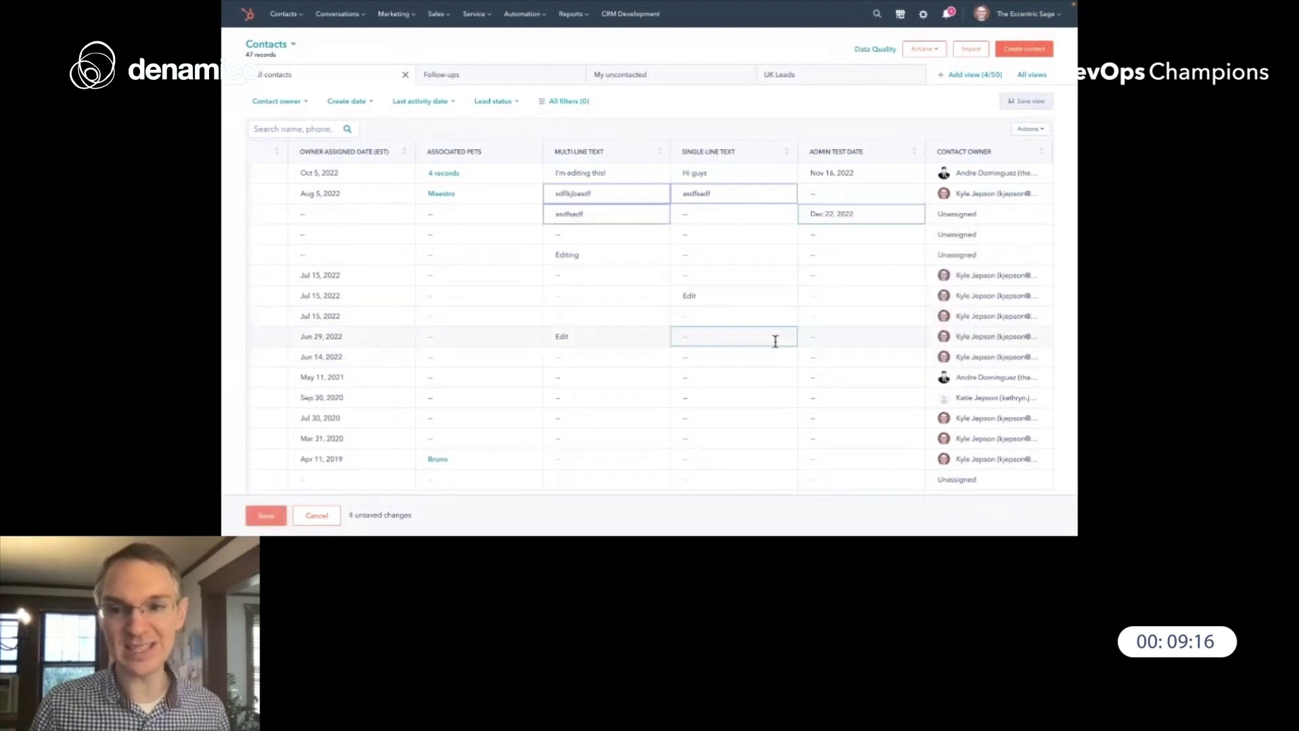
left_click(601, 280)
type("asdfasdf")
left_click(705, 235)
type("asdf")
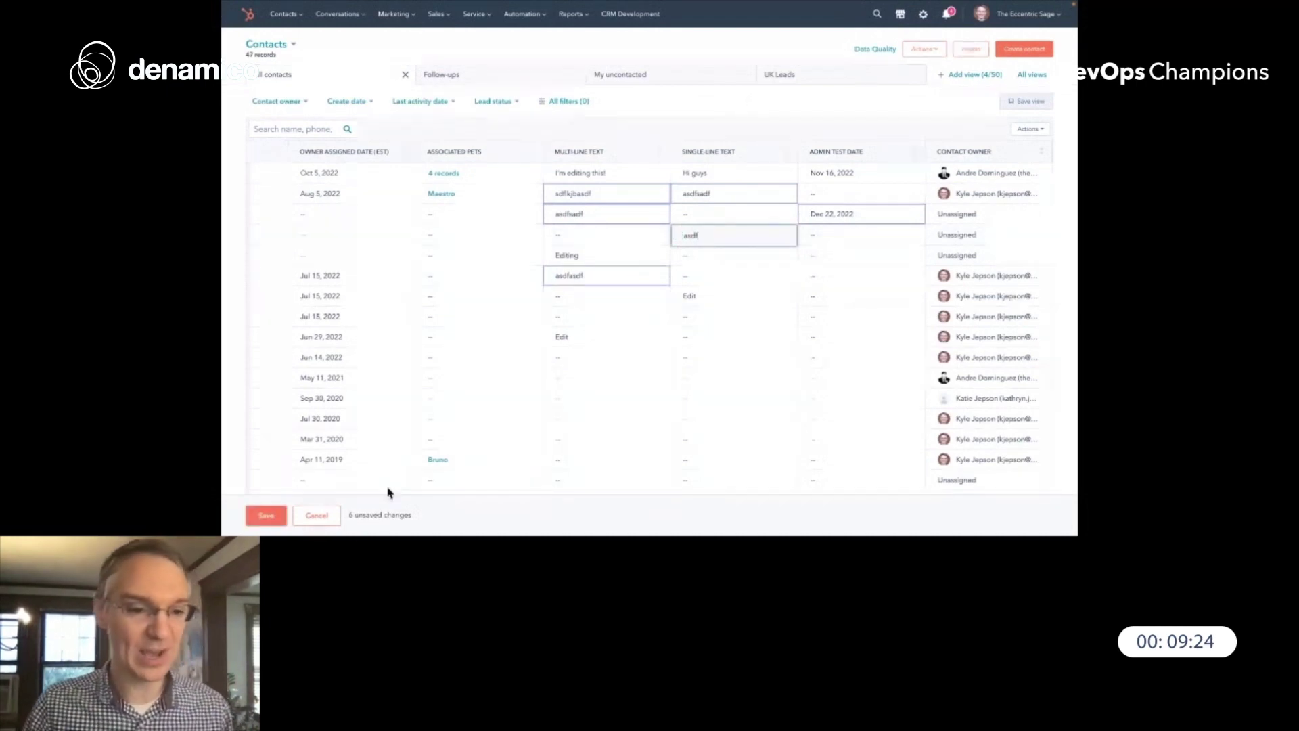
Discard all unsaved inline edits in the contacts table.
left_click(266, 521)
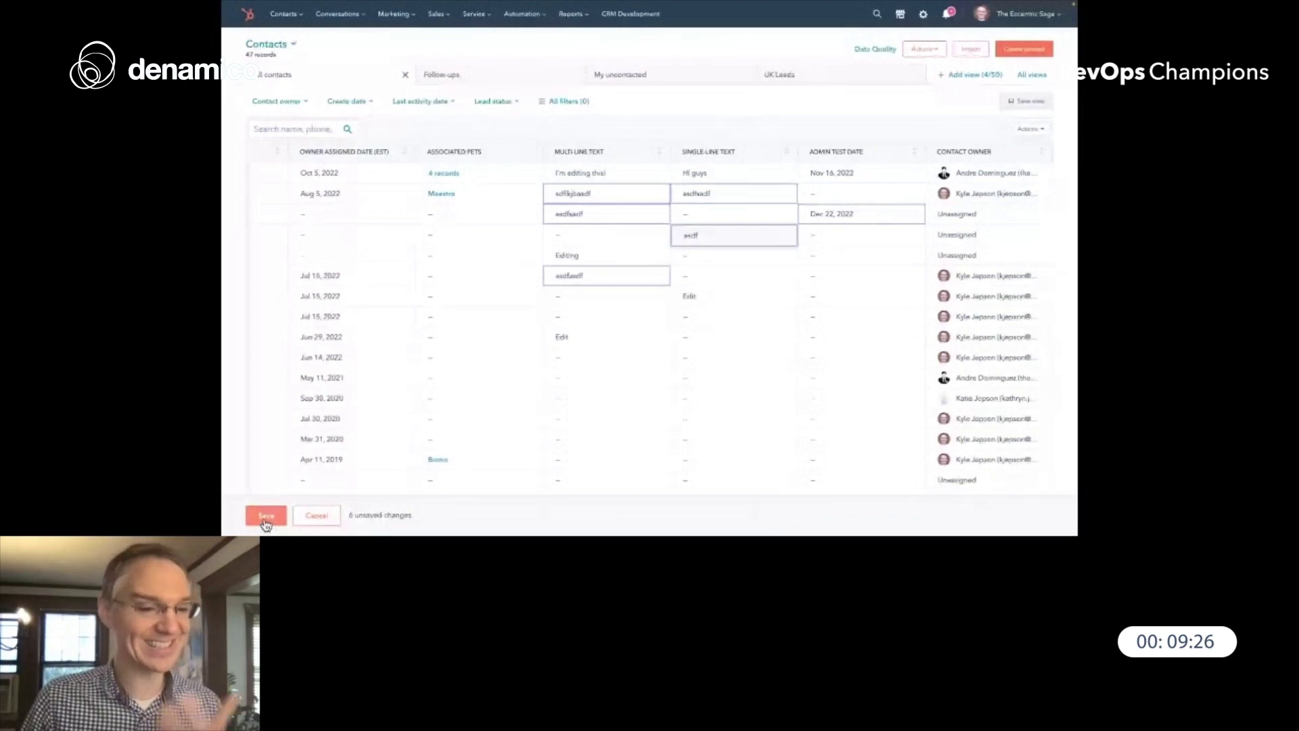
left_click_drag(349, 516, 421, 521)
left_click(314, 518)
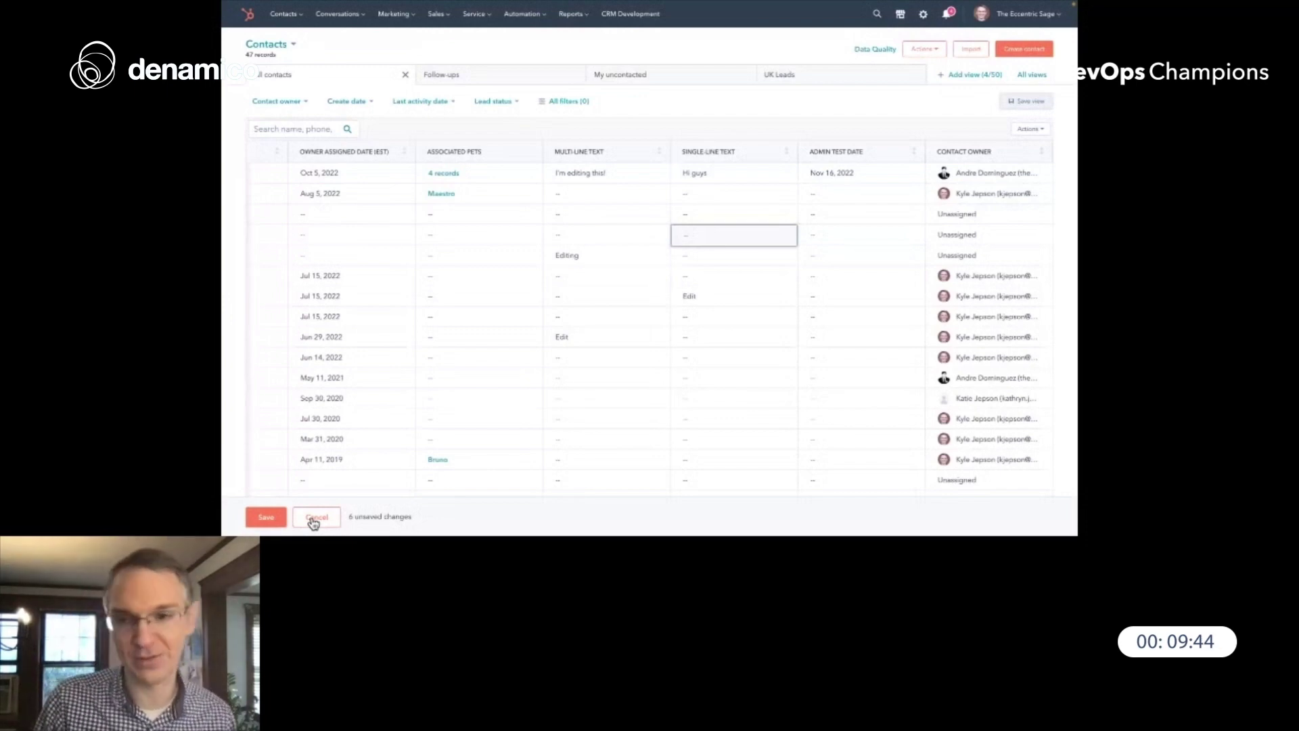
left_click(312, 519)
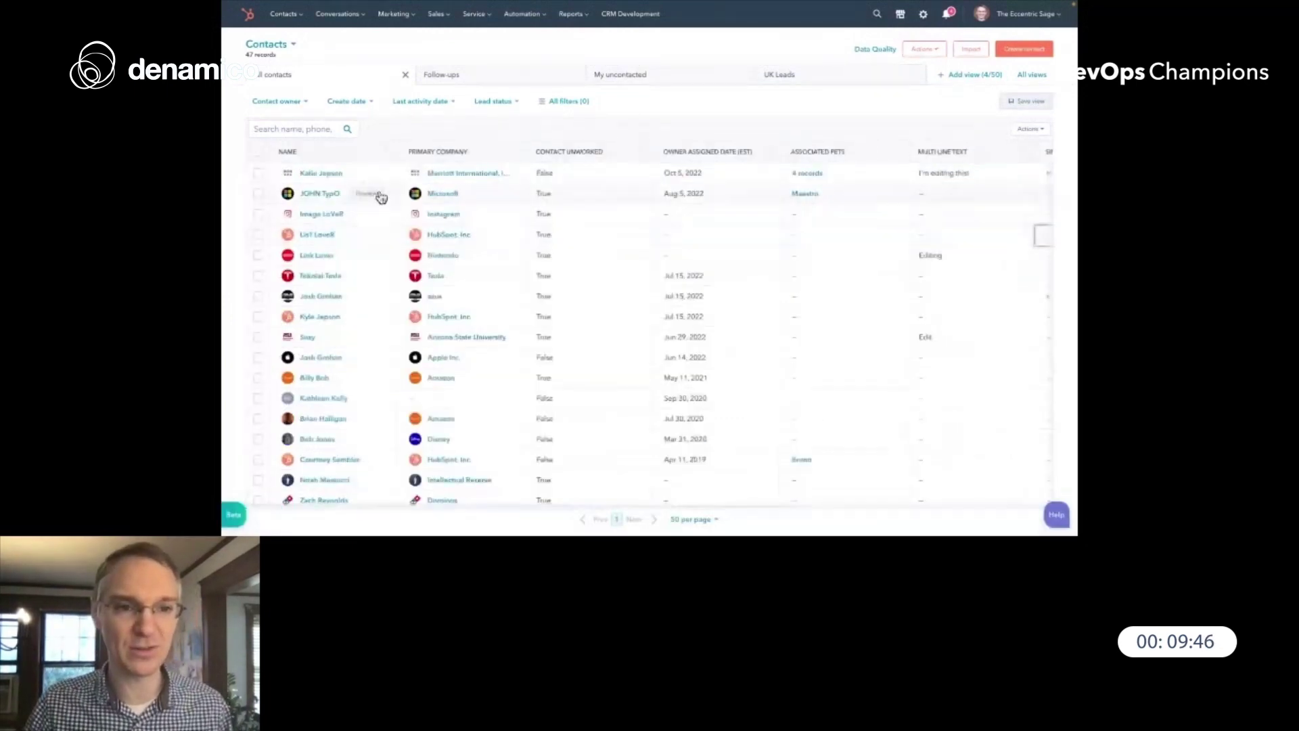
Preview the second contact's record from the contacts table and close the preview.
left_click(380, 199)
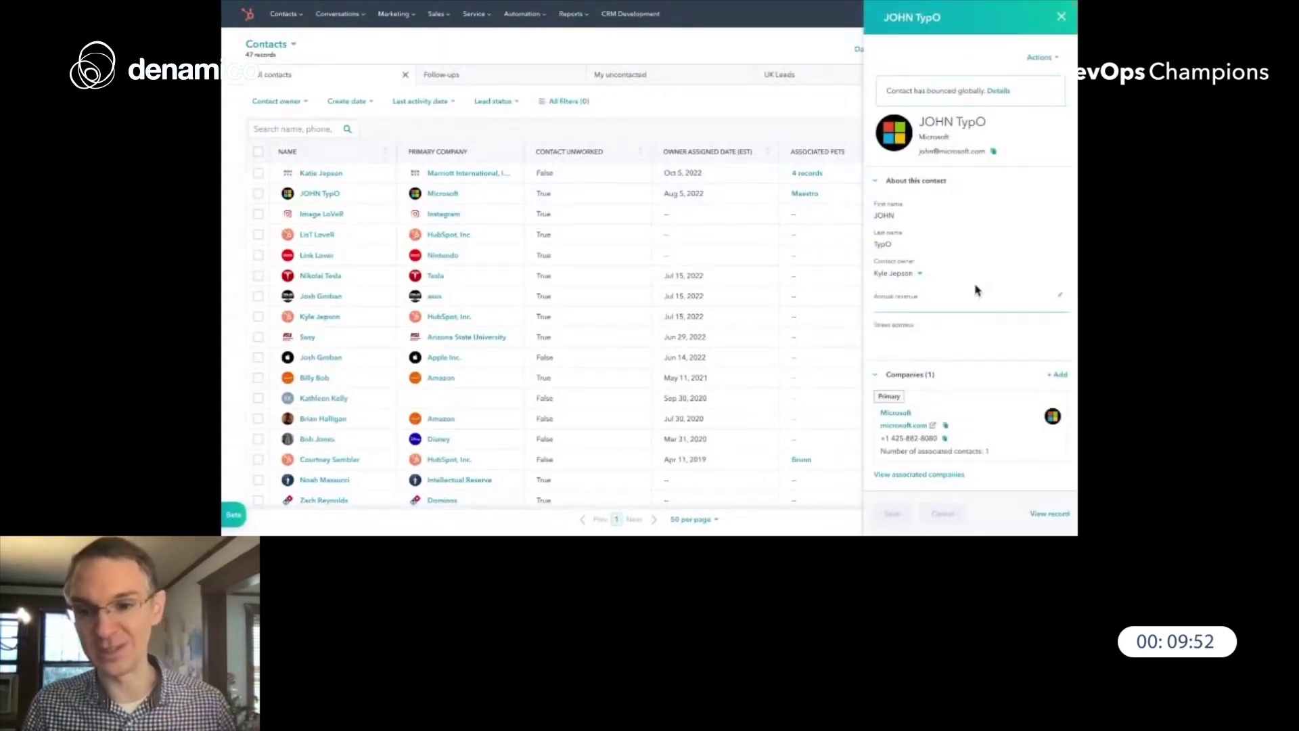
left_click(1061, 16)
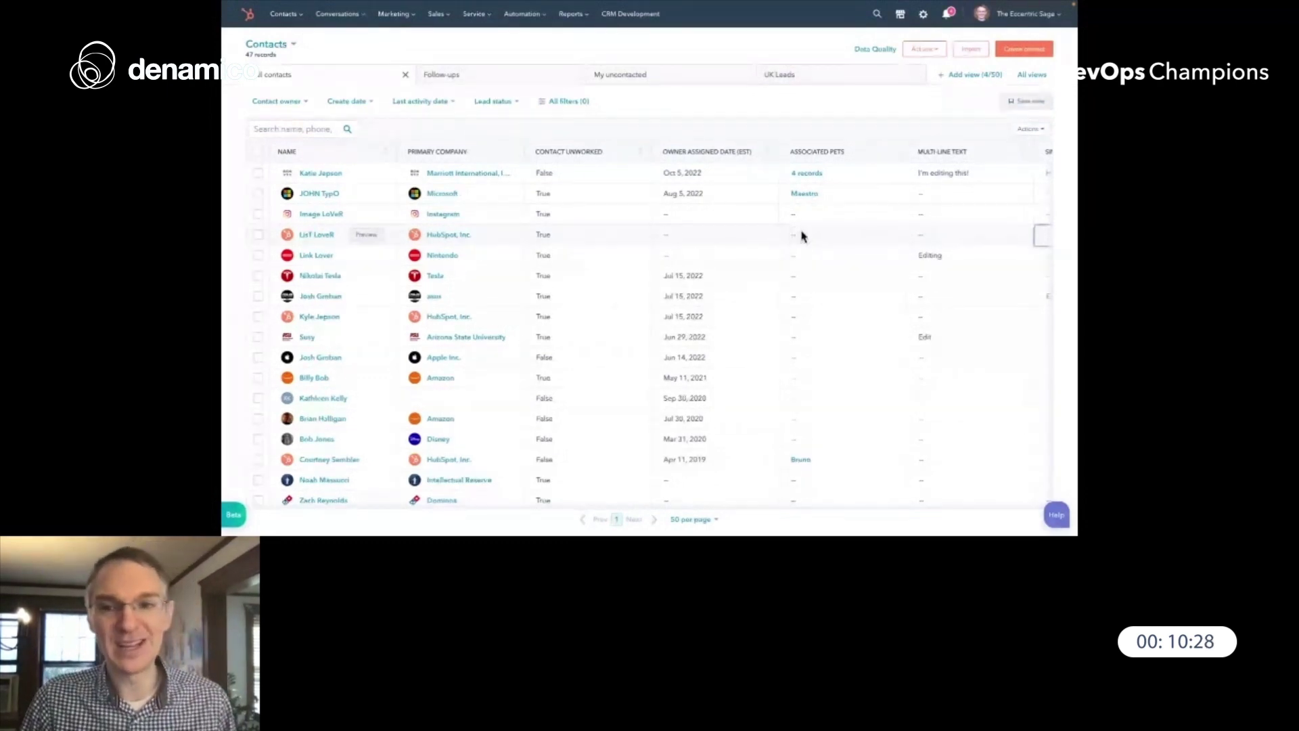
Open the third contact's single-line text field for inline editing and switch to the presentation slides.
scroll(801, 232, "right", 4)
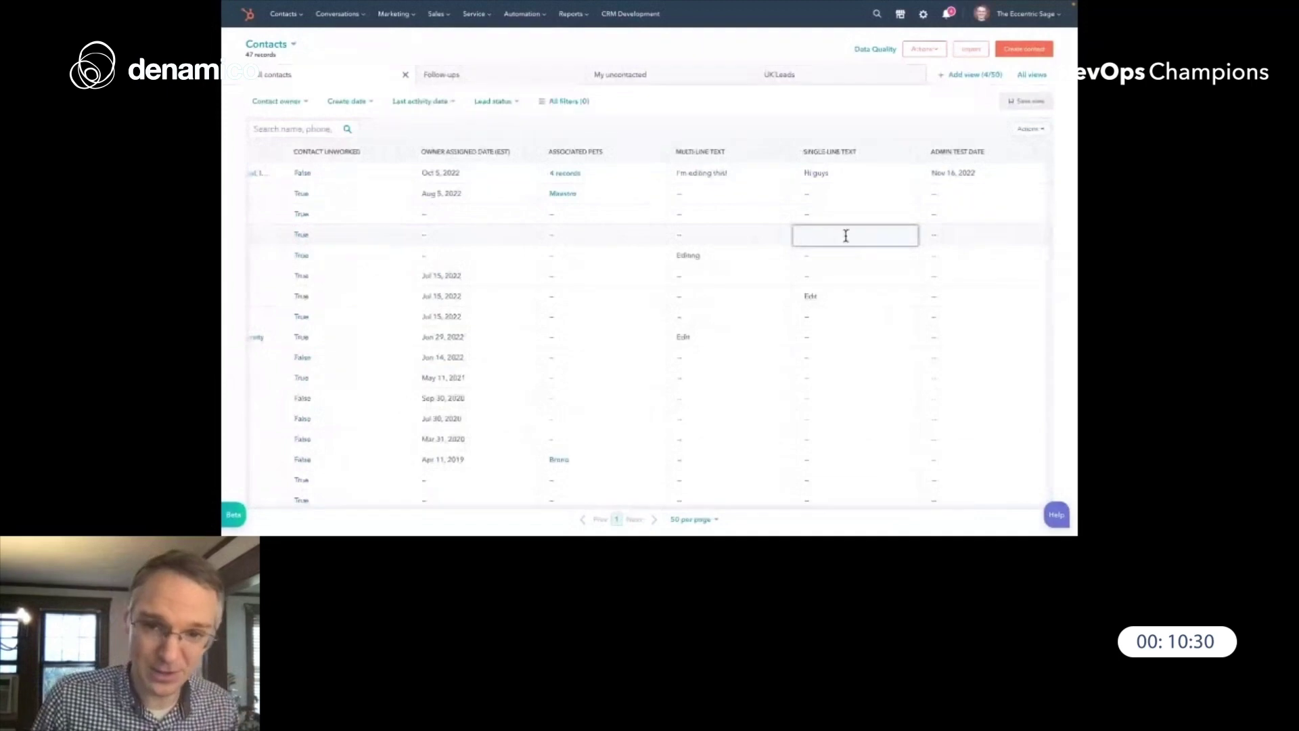
left_click(847, 209)
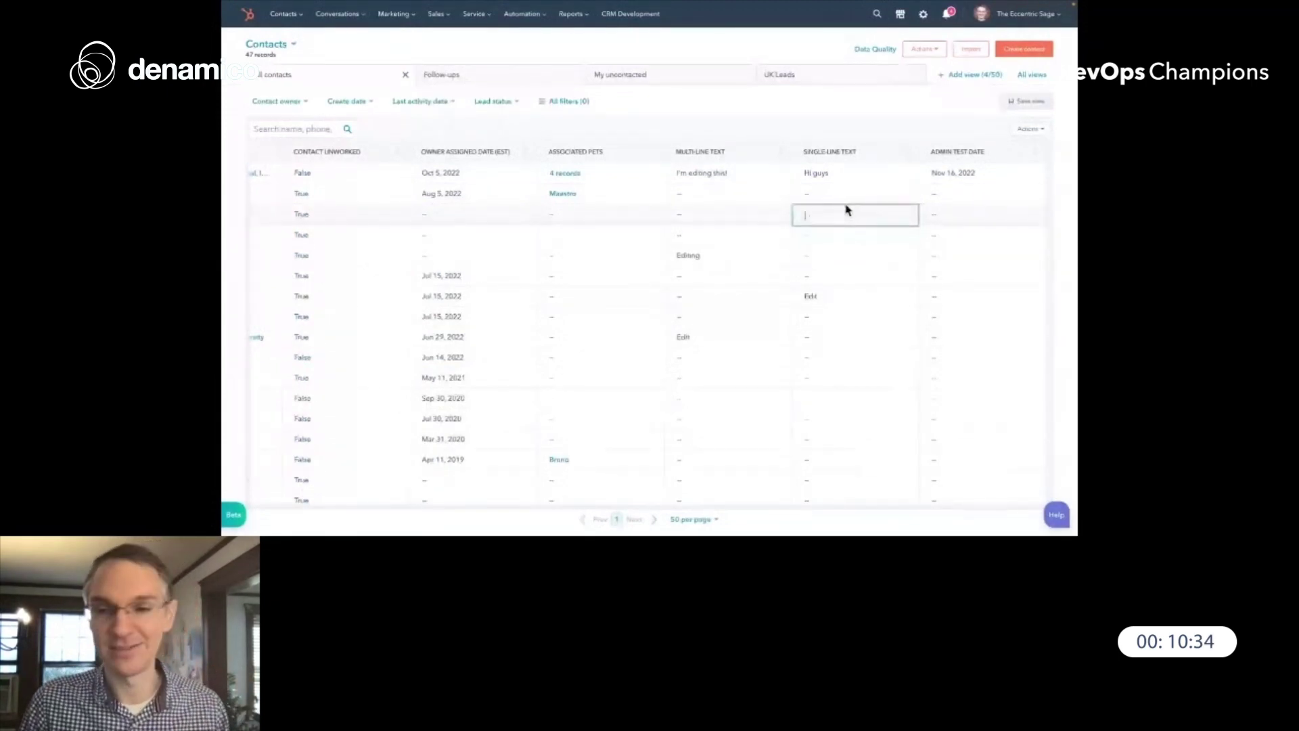
key("alt+Tab")
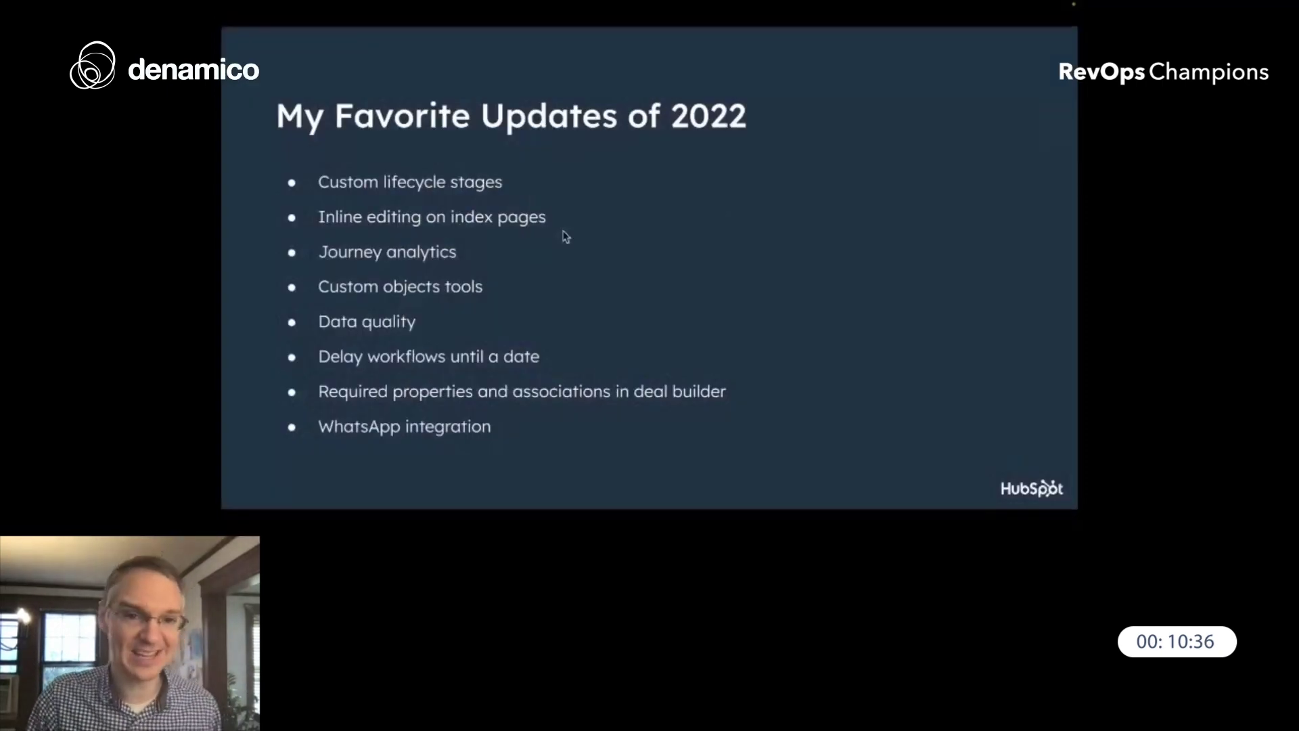
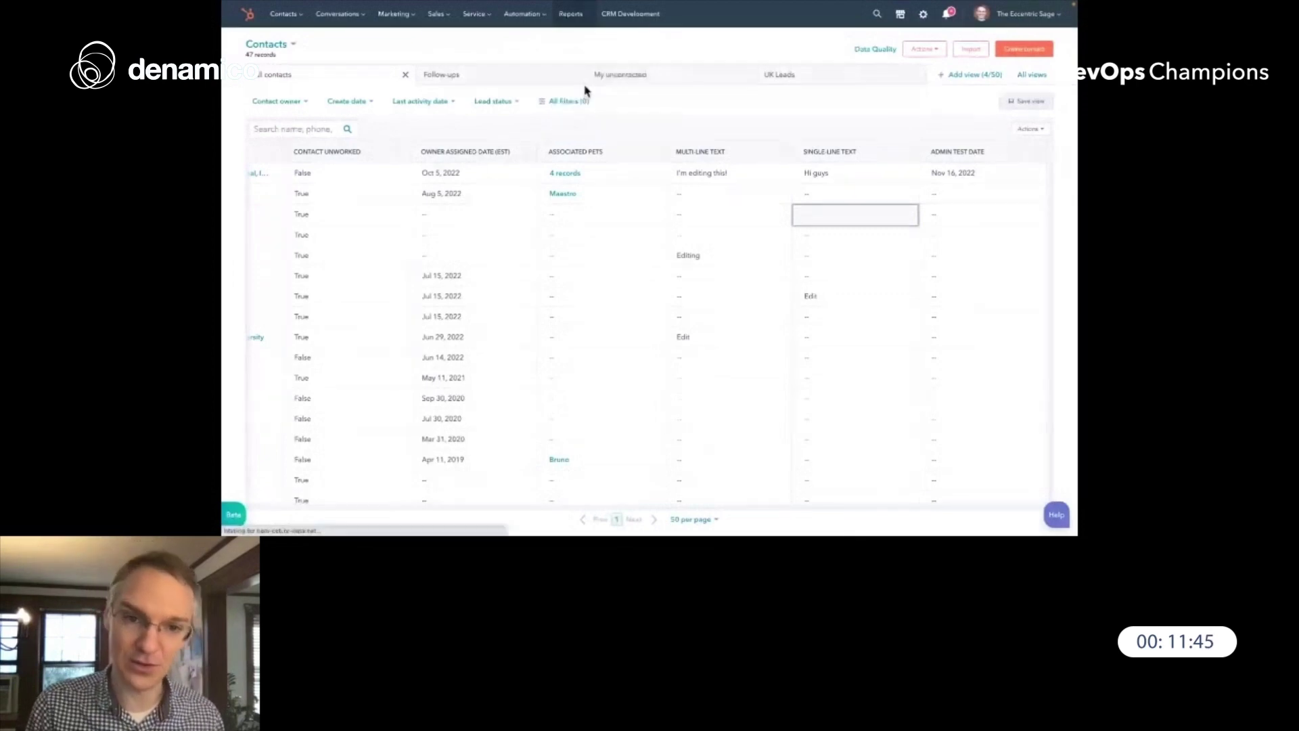
Start a new customer journey report from scratch and dismiss the demo offer.
left_click(1015, 54)
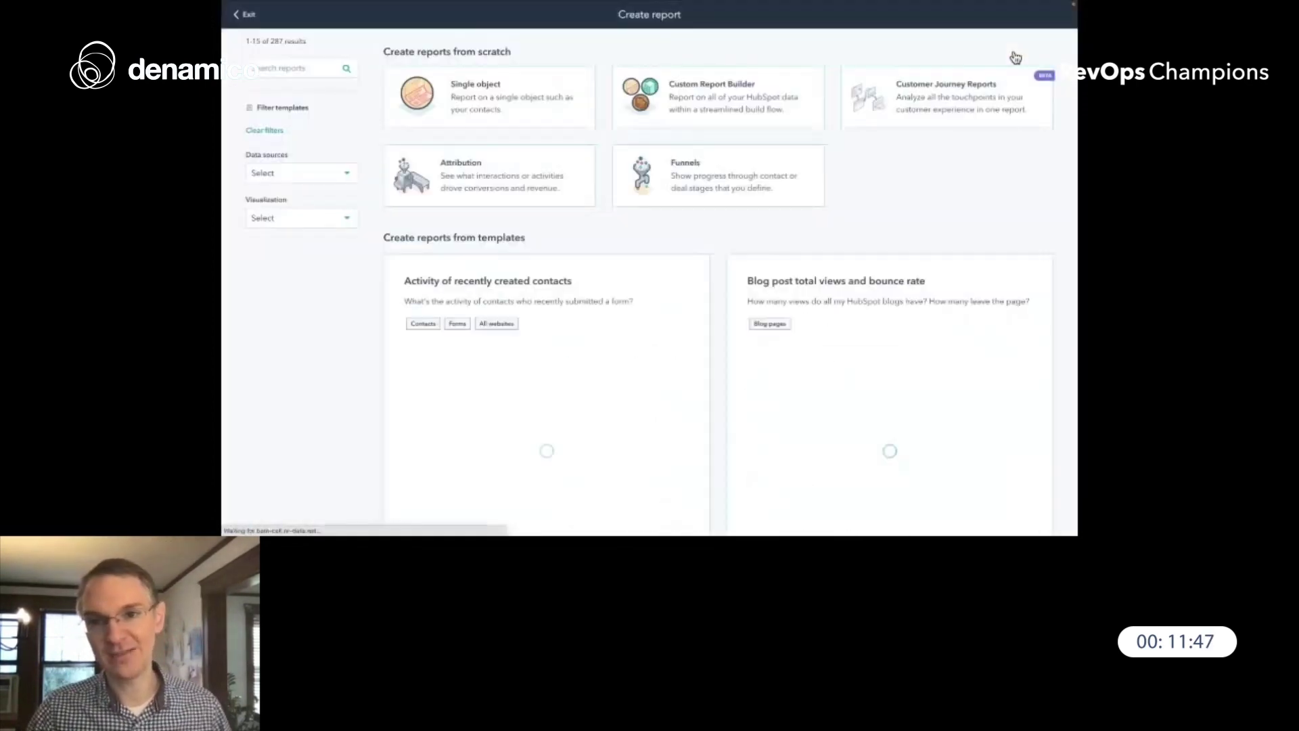
left_click(929, 101)
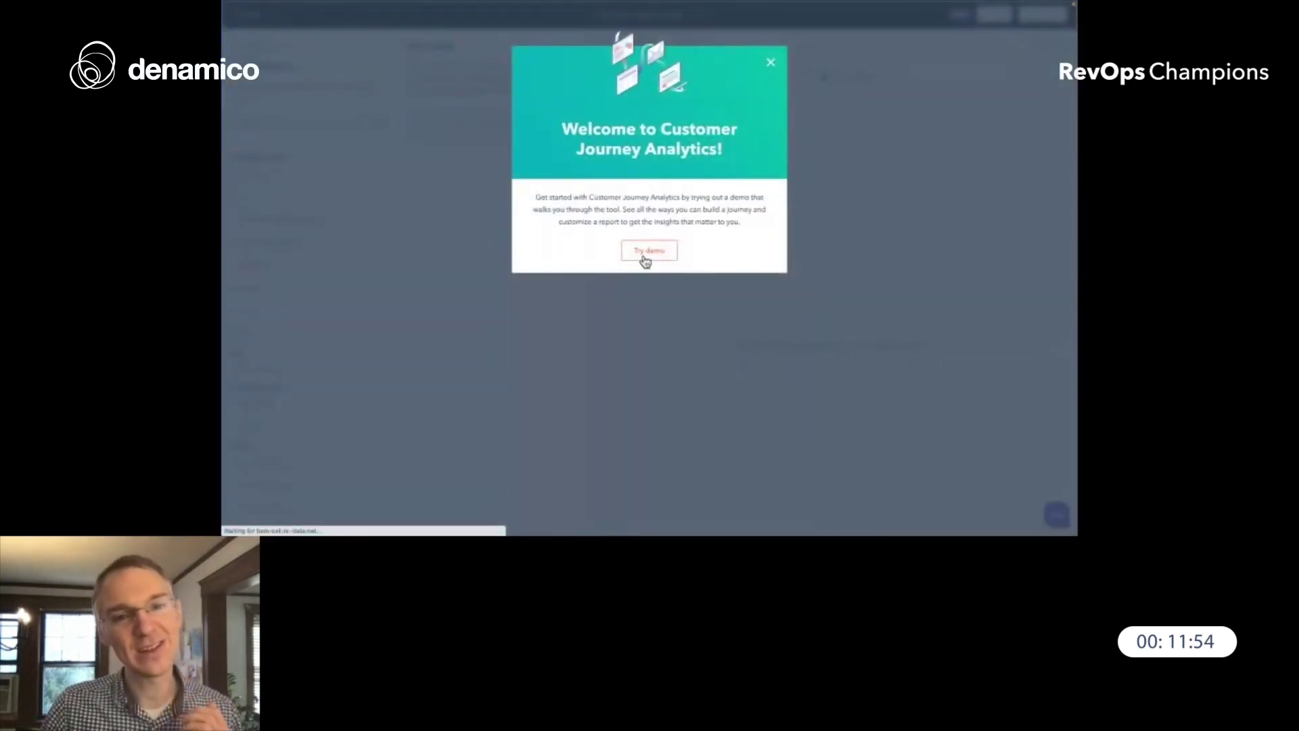
left_click(770, 63)
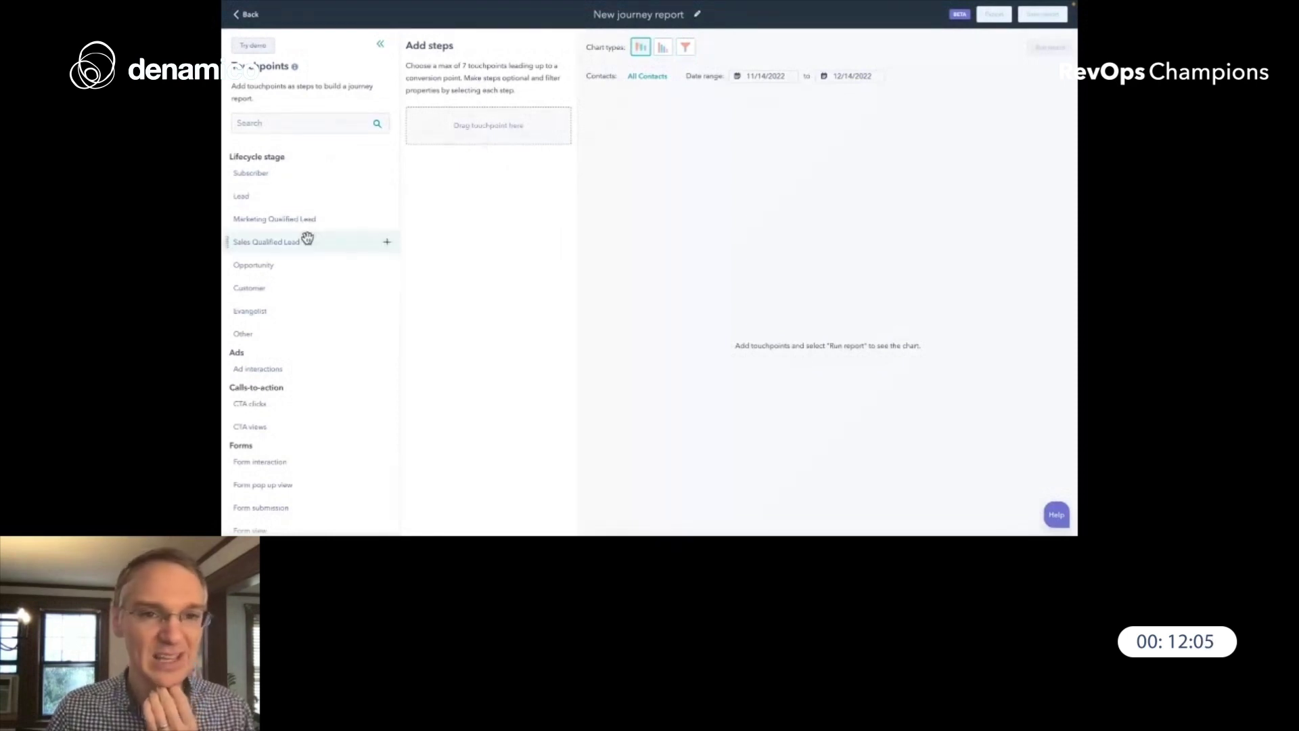
Add Lead, Form submission, Clicked links in email and Pages visited as the journey steps, in that order, and run the report.
left_click_drag(261, 196, 492, 137)
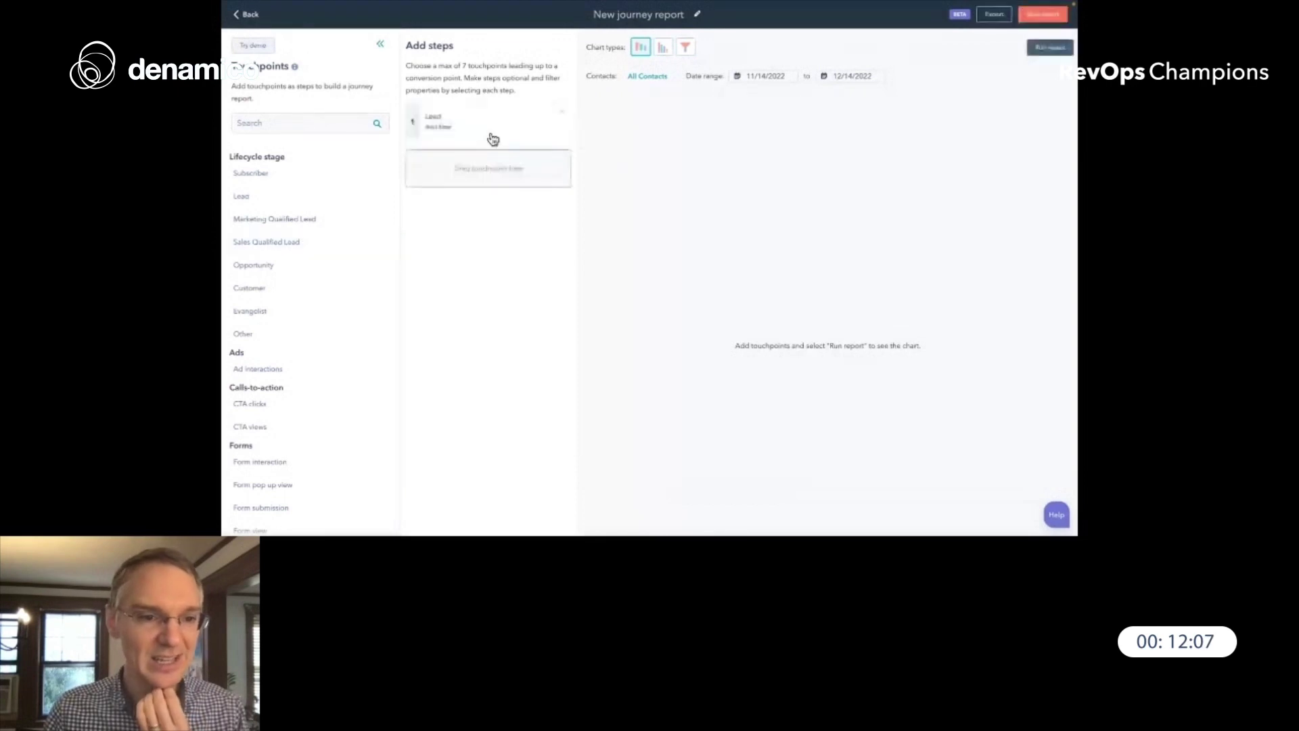
scroll(306, 282, "down", 2)
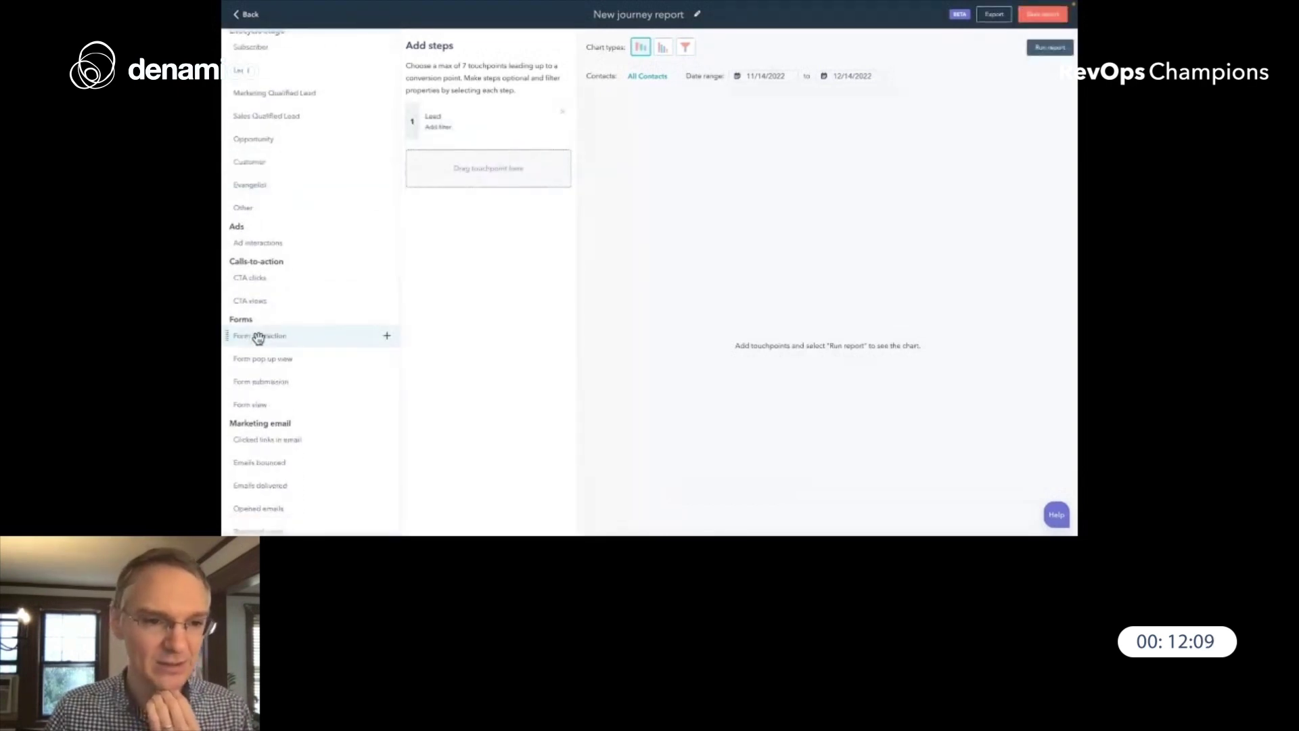
left_click_drag(257, 381, 477, 178)
scroll(319, 299, "down", 3)
left_click_drag(287, 324, 465, 212)
scroll(271, 406, "down", 8)
left_click_drag(261, 490, 479, 256)
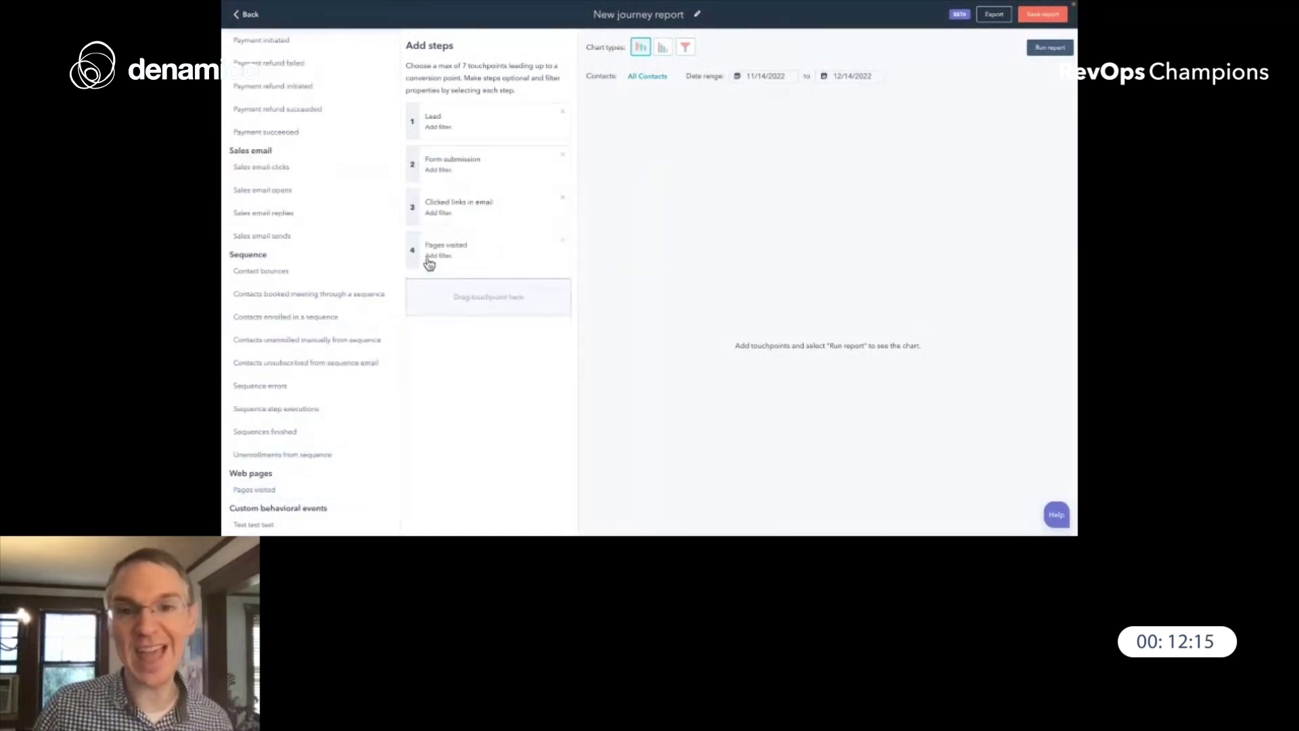
left_click(1049, 47)
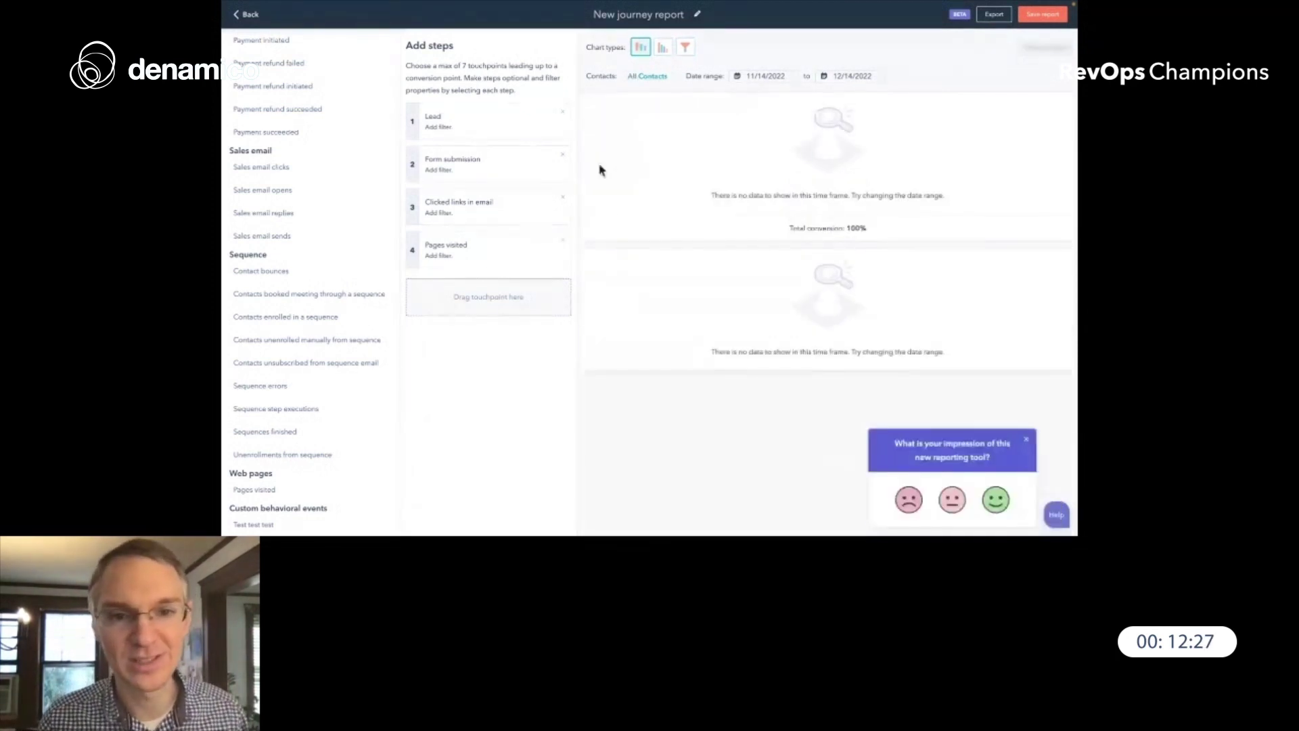
Set the journey report's start date to 10/01/2022 and refresh the report.
left_click(765, 76)
left_click(856, 112)
left_click(967, 143)
left_click(1036, 49)
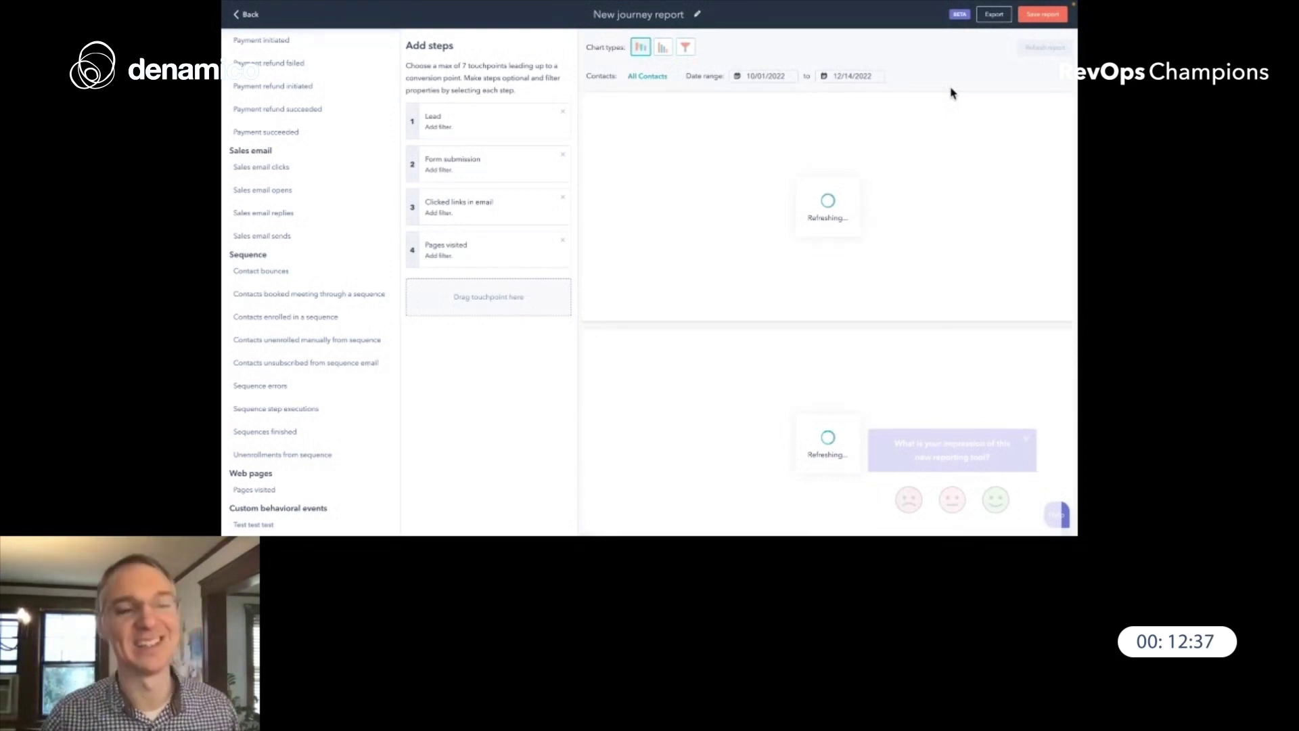
Replace the steps after Lead with Marketing Qualified Lead, Sales Qualified Lead, Opportunity and Customer, in that order, and refresh the report.
scroll(313, 290, "up", 2)
scroll(313, 290, "up", 10)
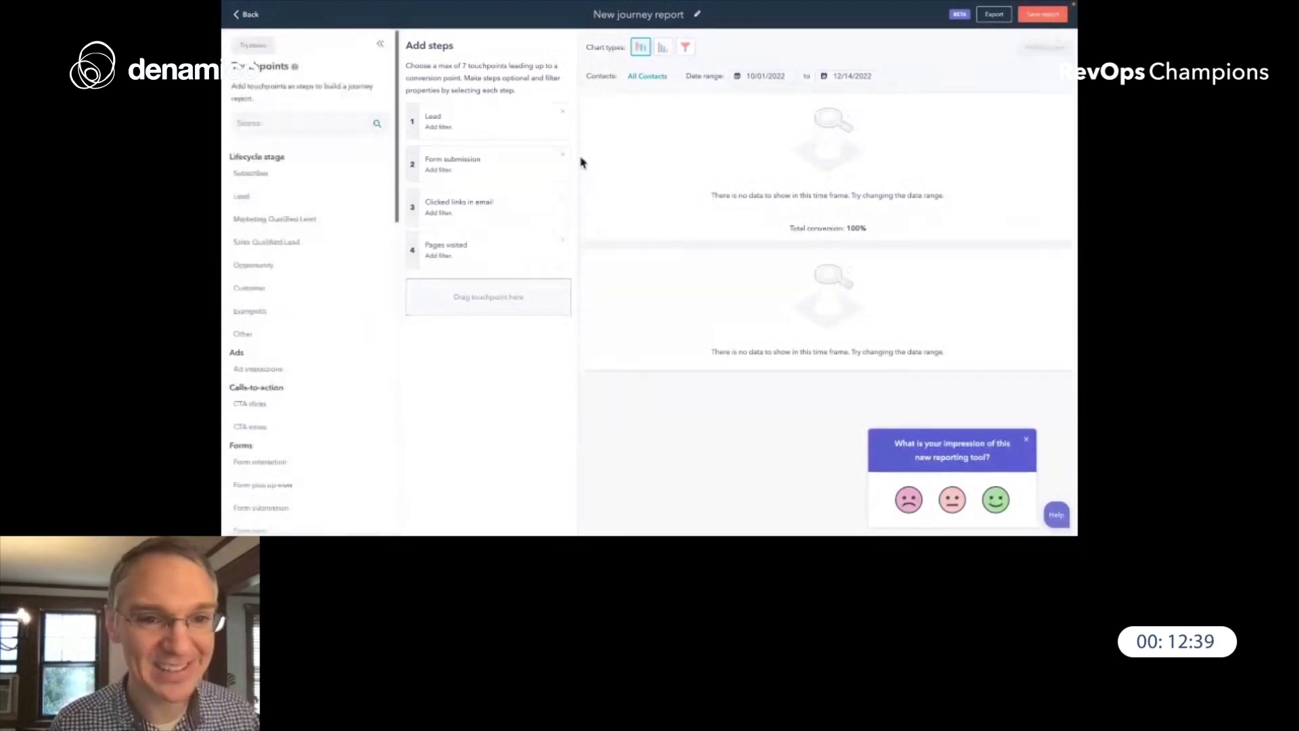
left_click(562, 155)
left_click(563, 155)
left_click(563, 155)
left_click_drag(271, 218, 518, 170)
left_click_drag(252, 244, 420, 199)
left_click_drag(254, 268, 449, 260)
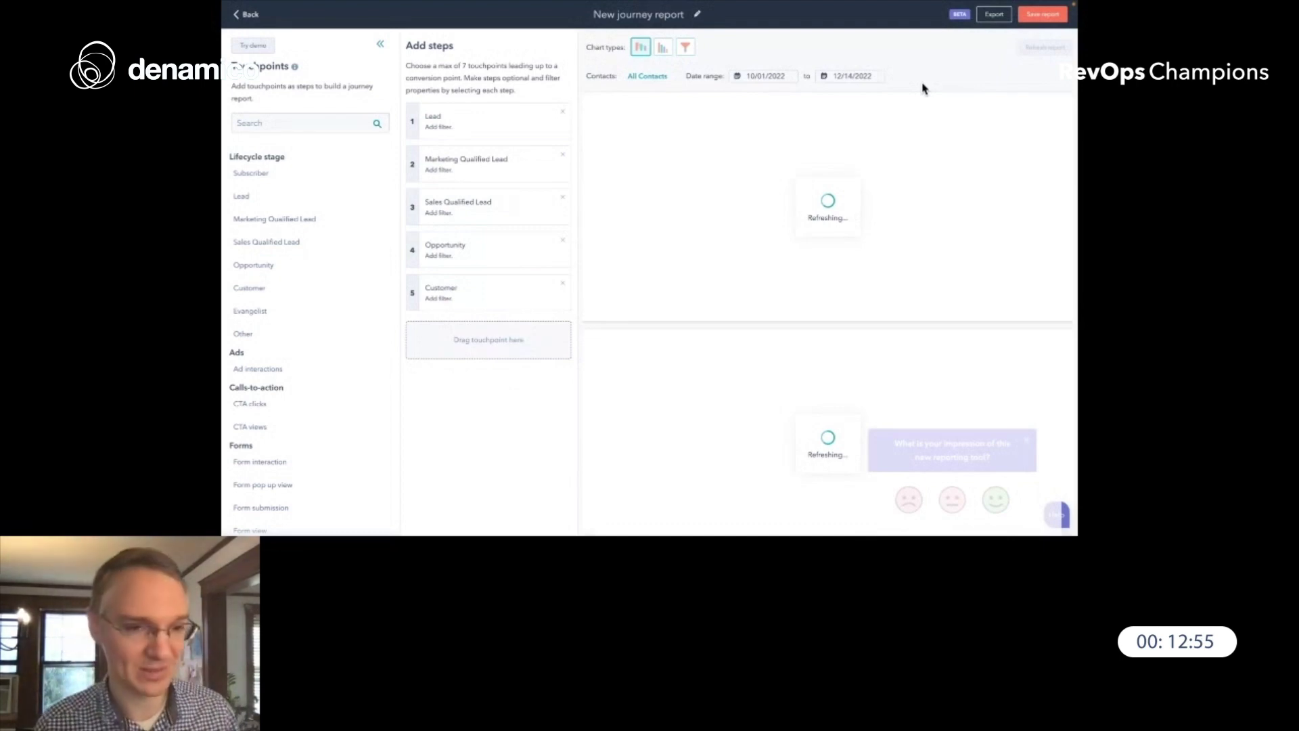
Launch the guided journey report demo and advance it to the stage for analyzing the report.
left_click(254, 48)
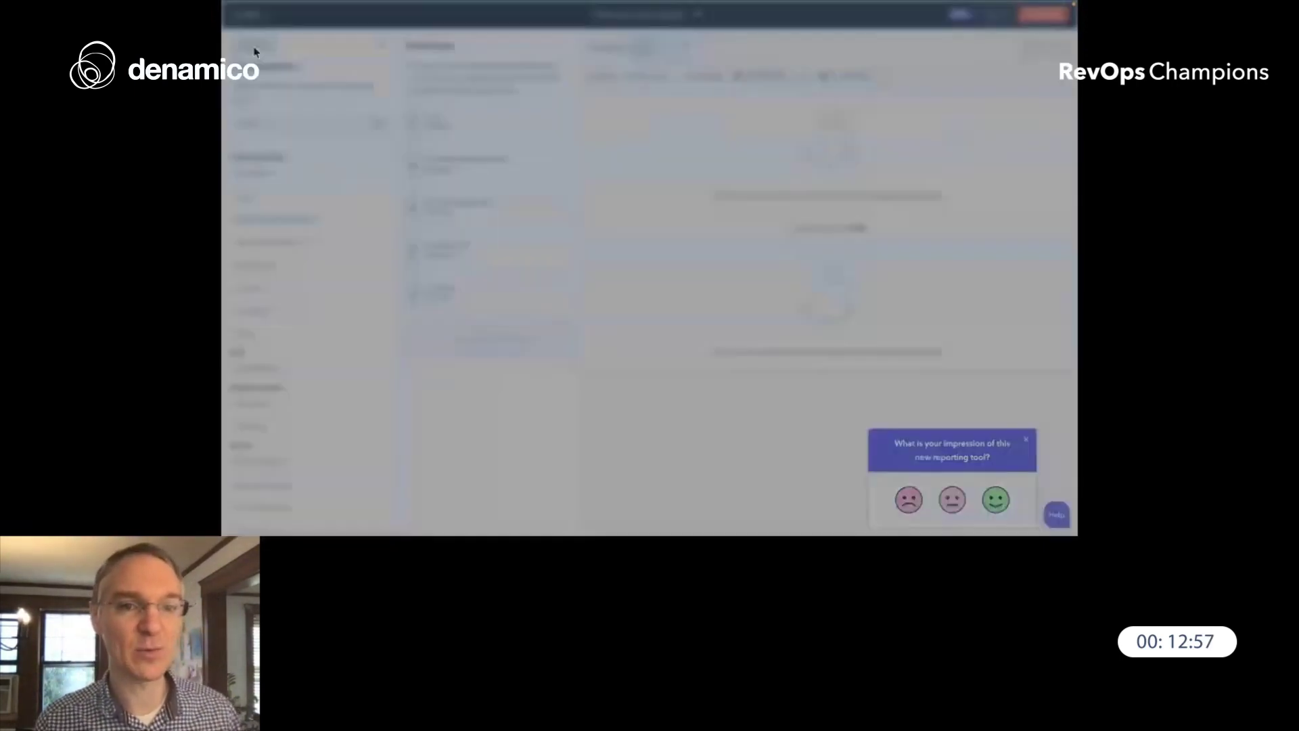
left_click(606, 298)
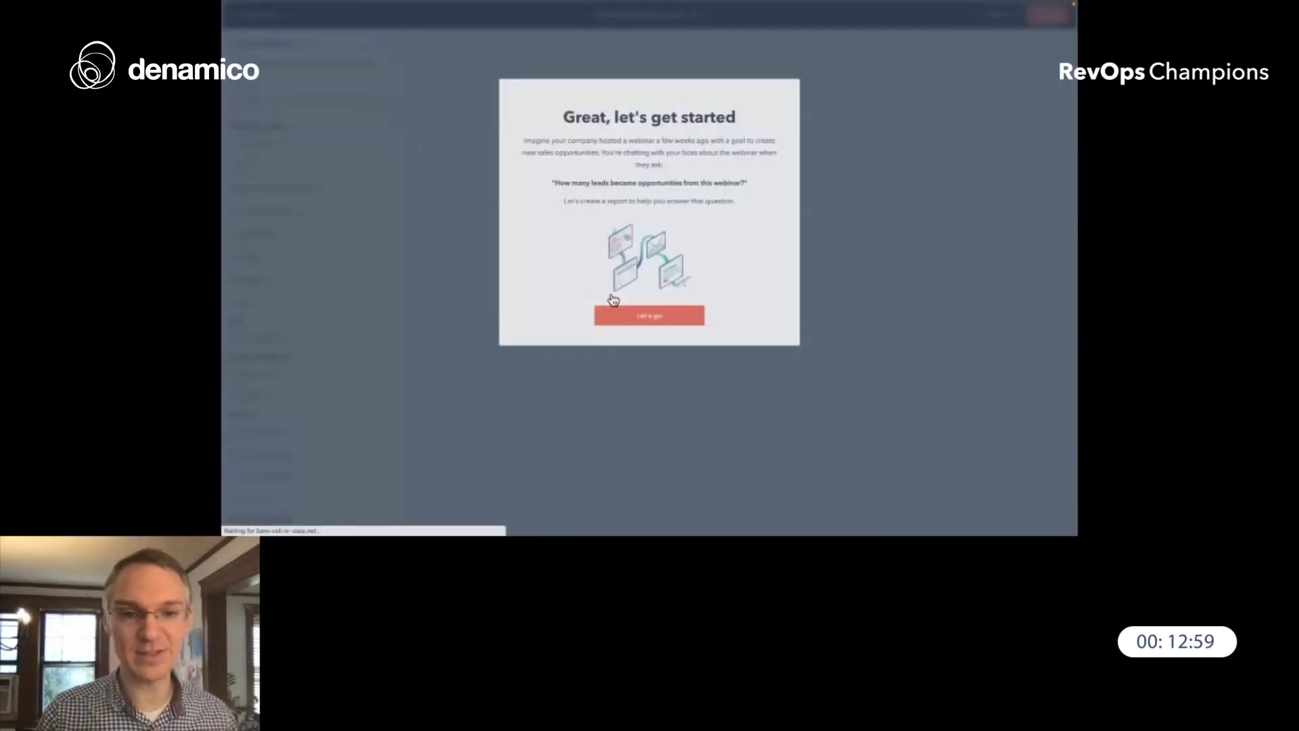
left_click(617, 313)
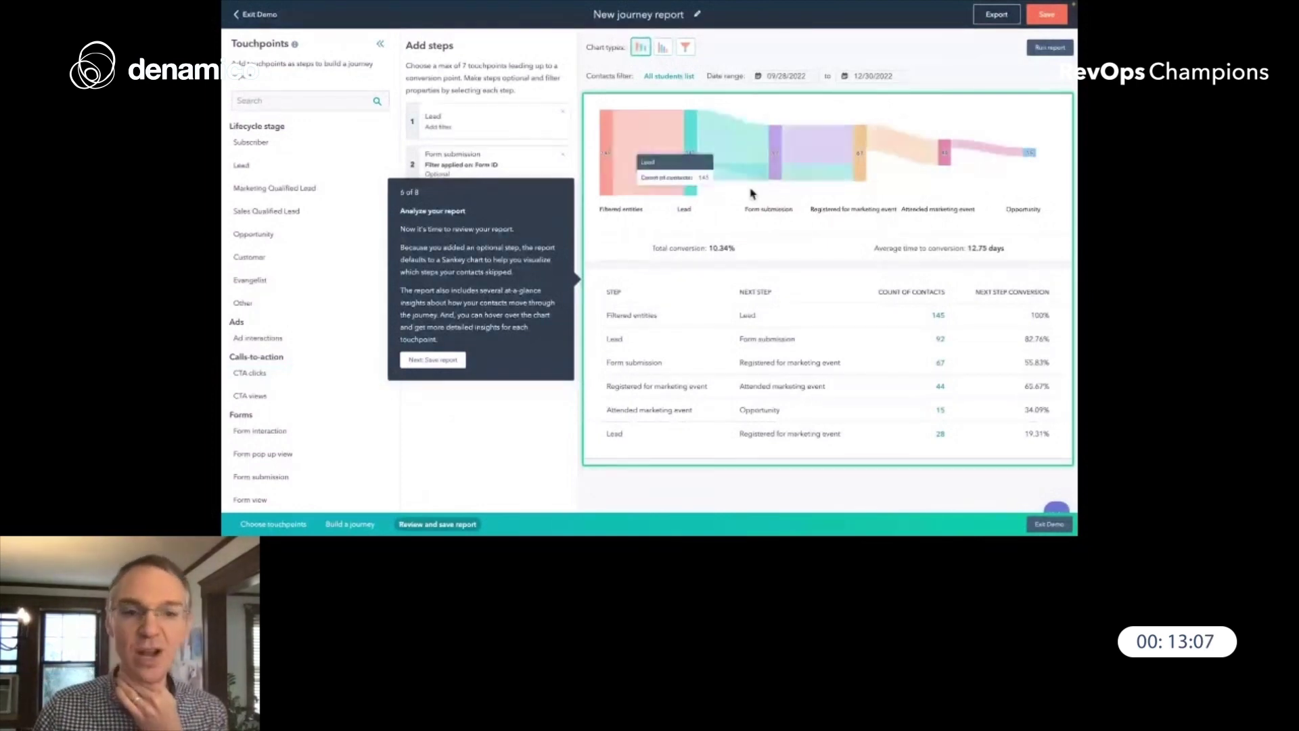
Examine the demo report's Sankey chart, total conversion and average time to conversion, and exit back to the reports list.
mouse_move(1005, 149)
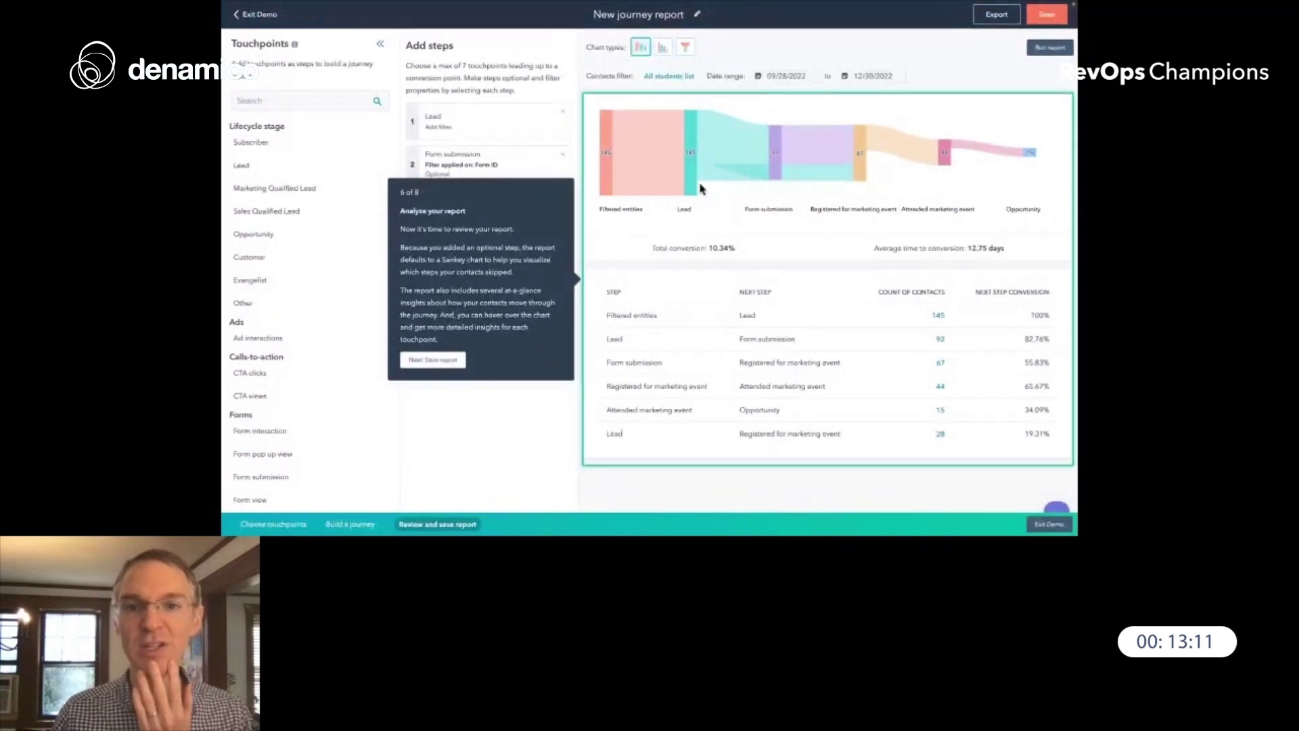
mouse_move(701, 186)
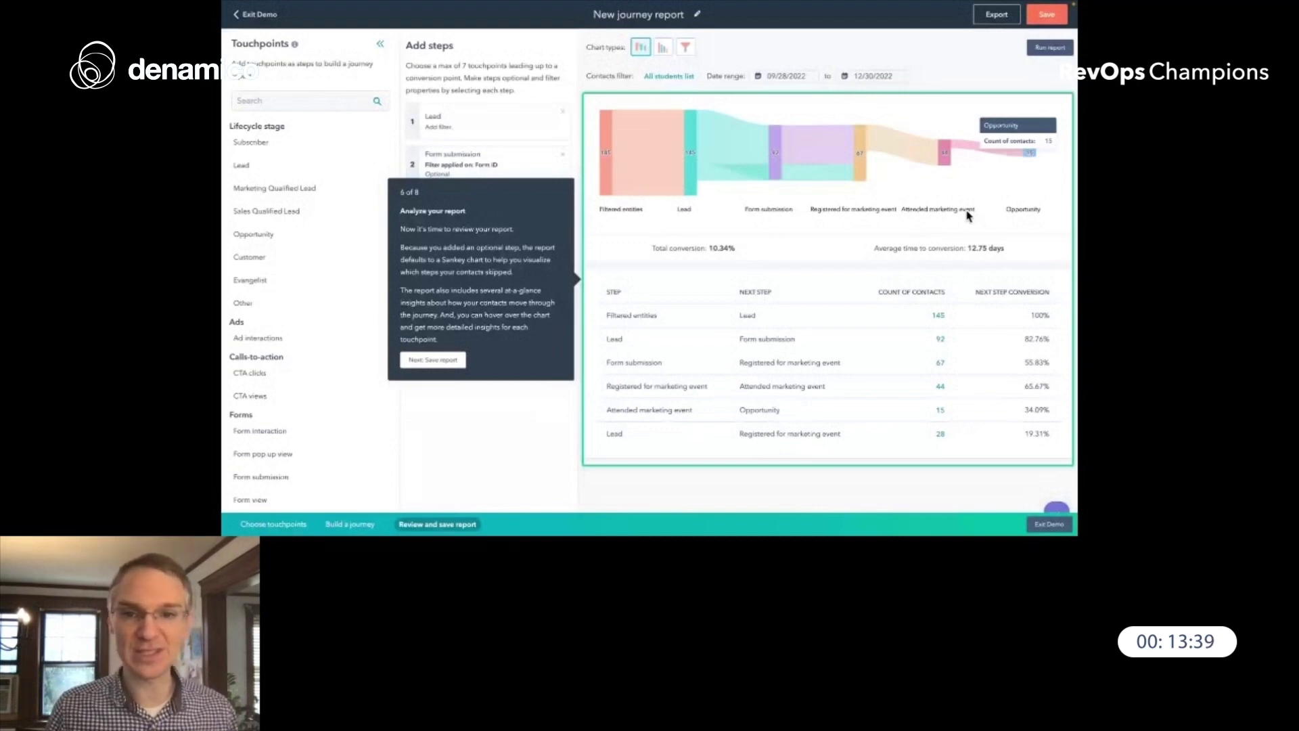
mouse_move(842, 181)
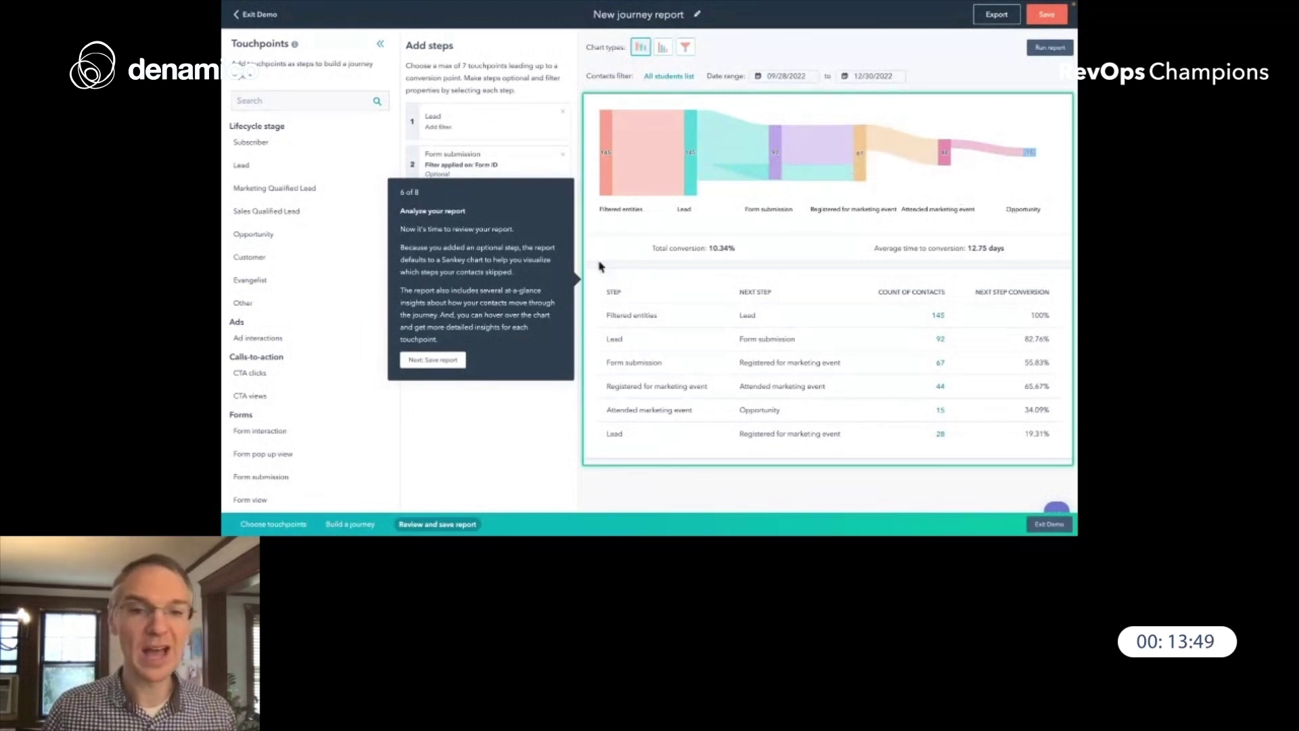
left_click_drag(651, 249, 750, 250)
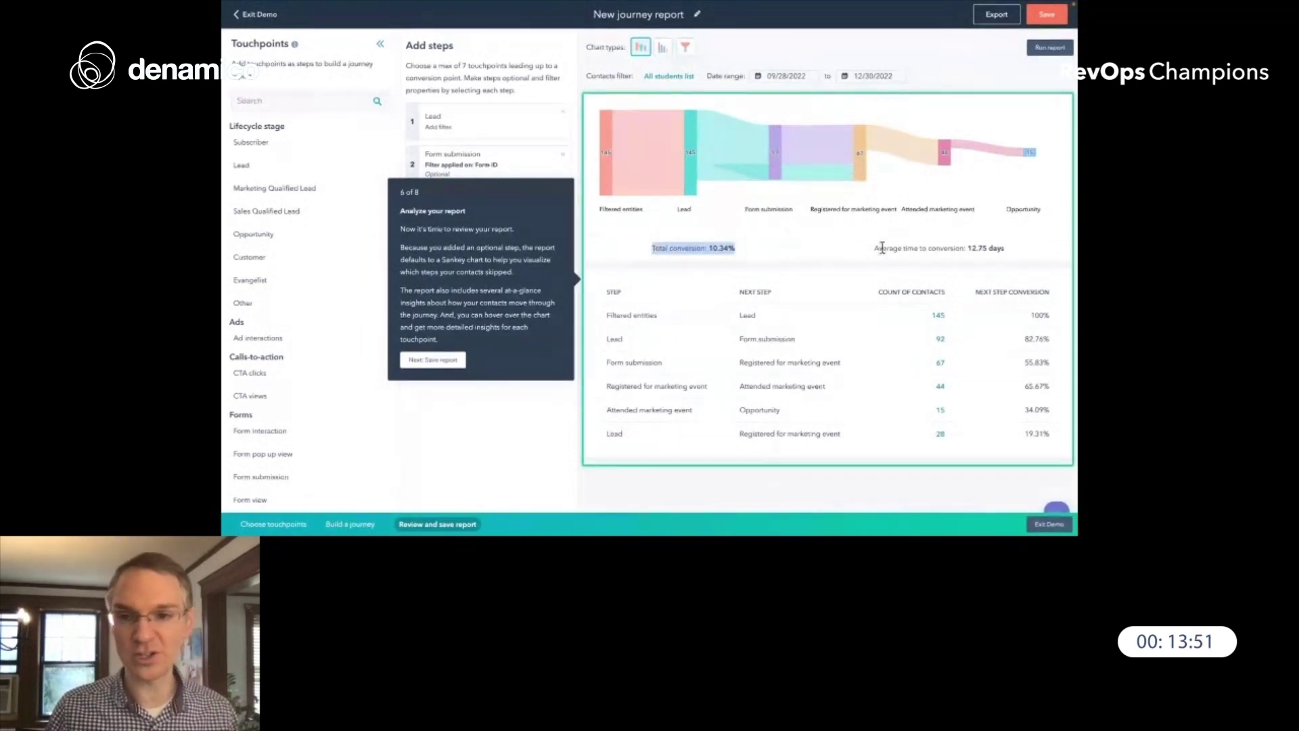
left_click_drag(874, 249, 990, 248)
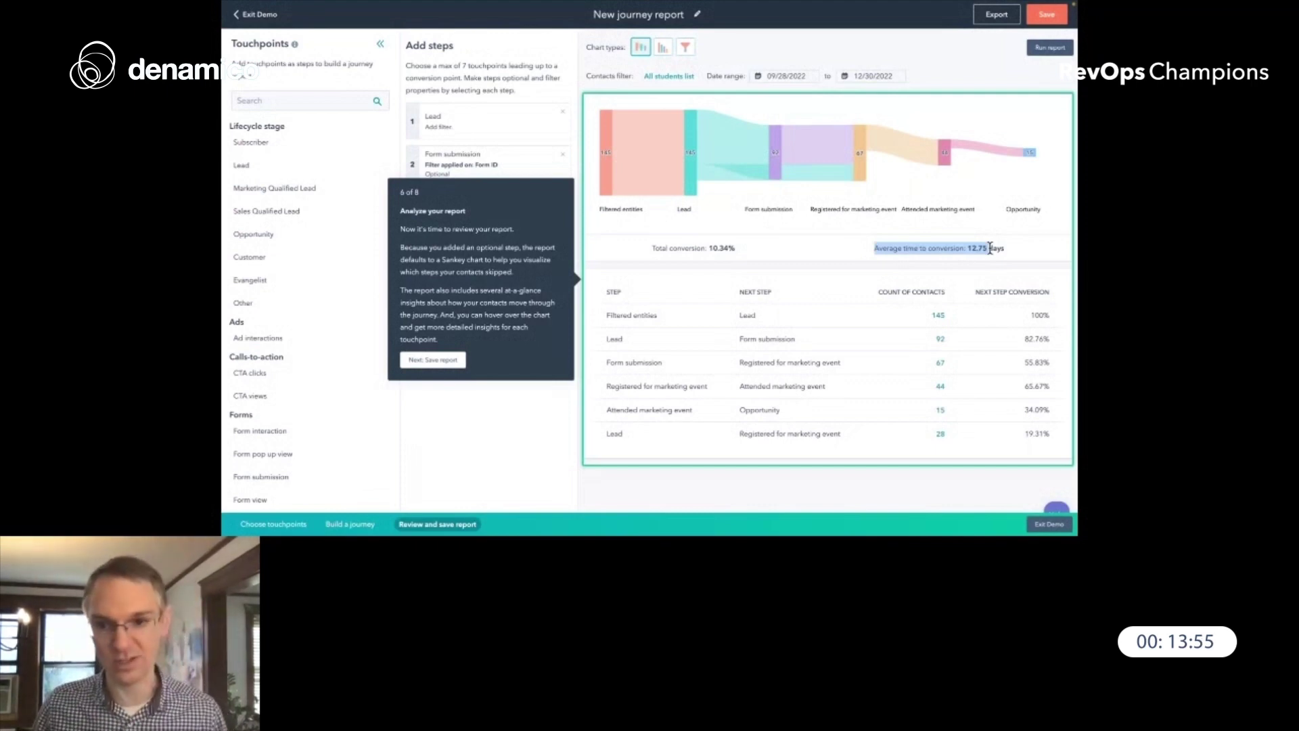
left_click_drag(991, 248, 1044, 252)
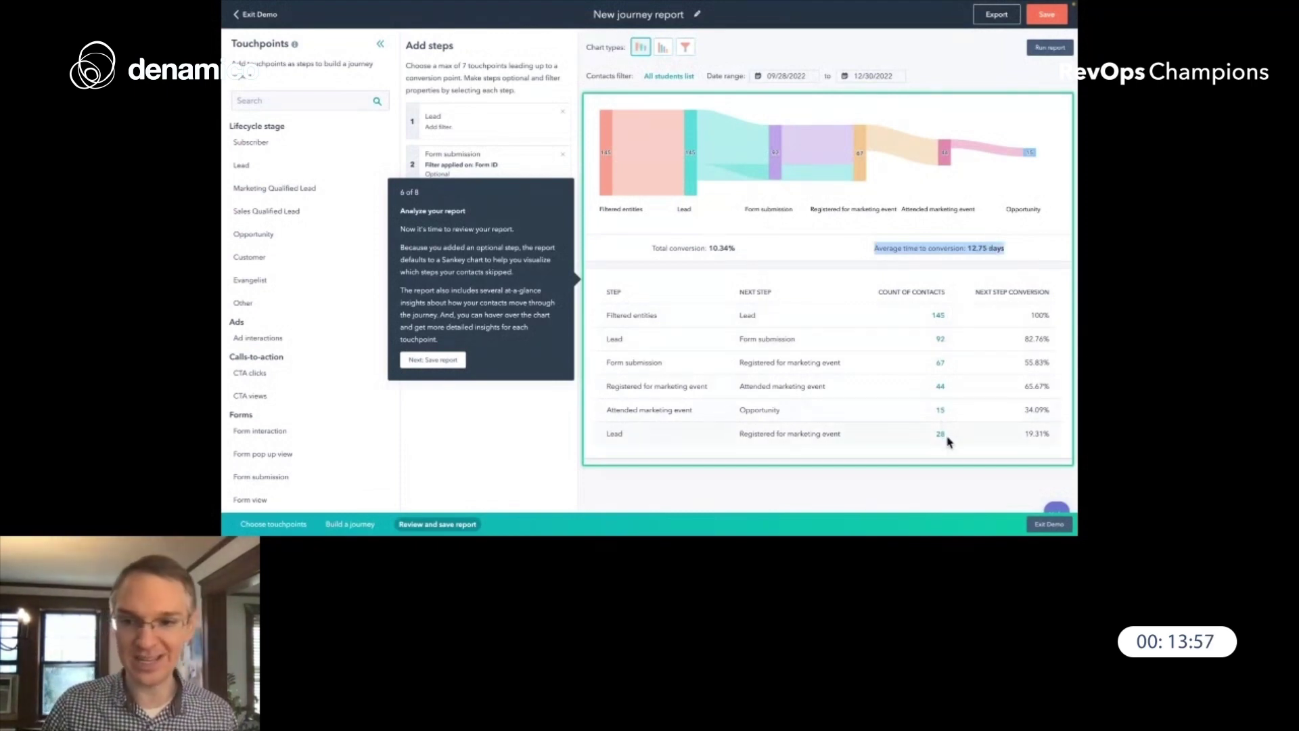
left_click(1052, 252)
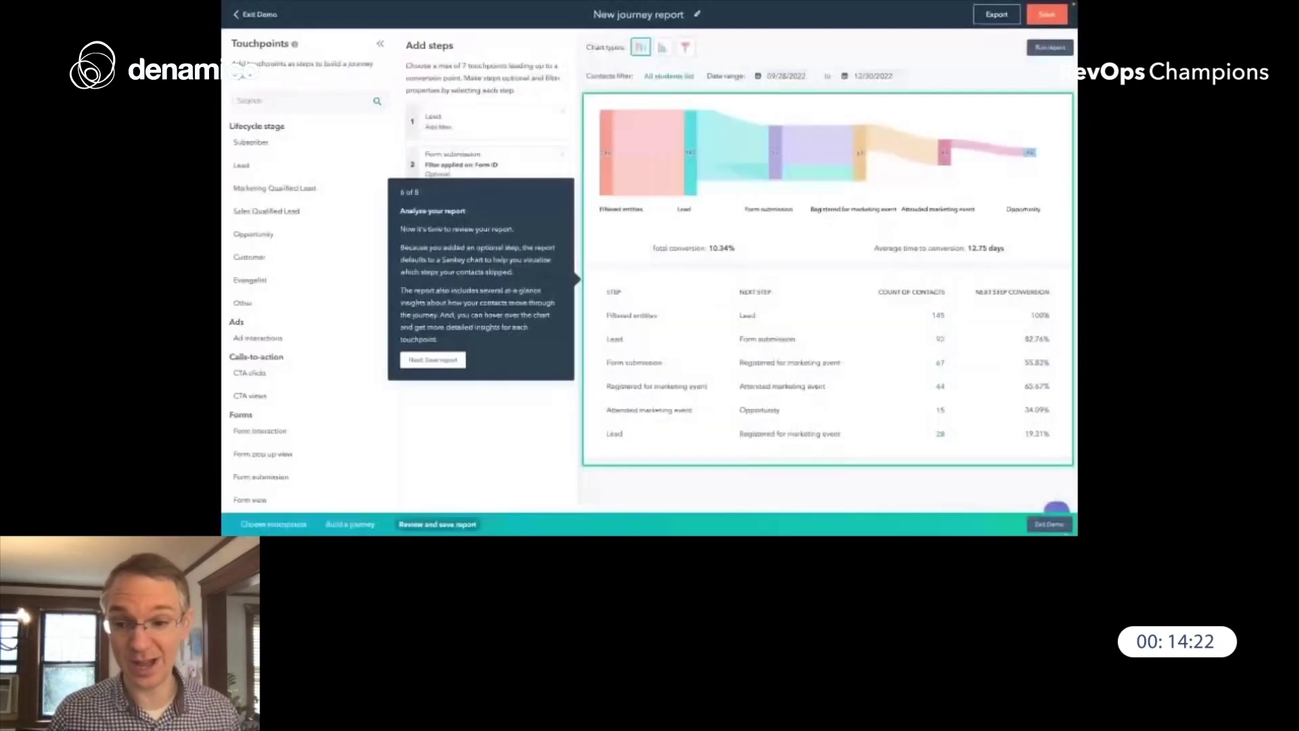
left_click(1050, 524)
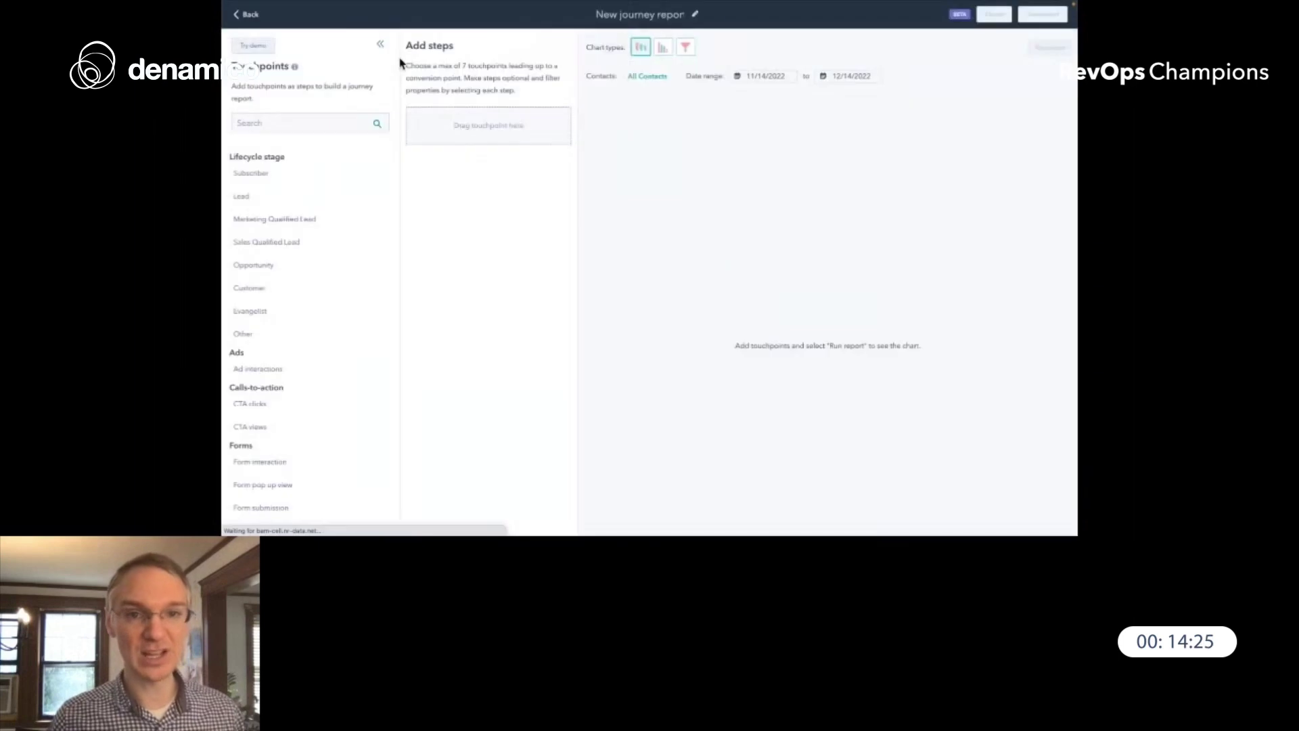
left_click(251, 15)
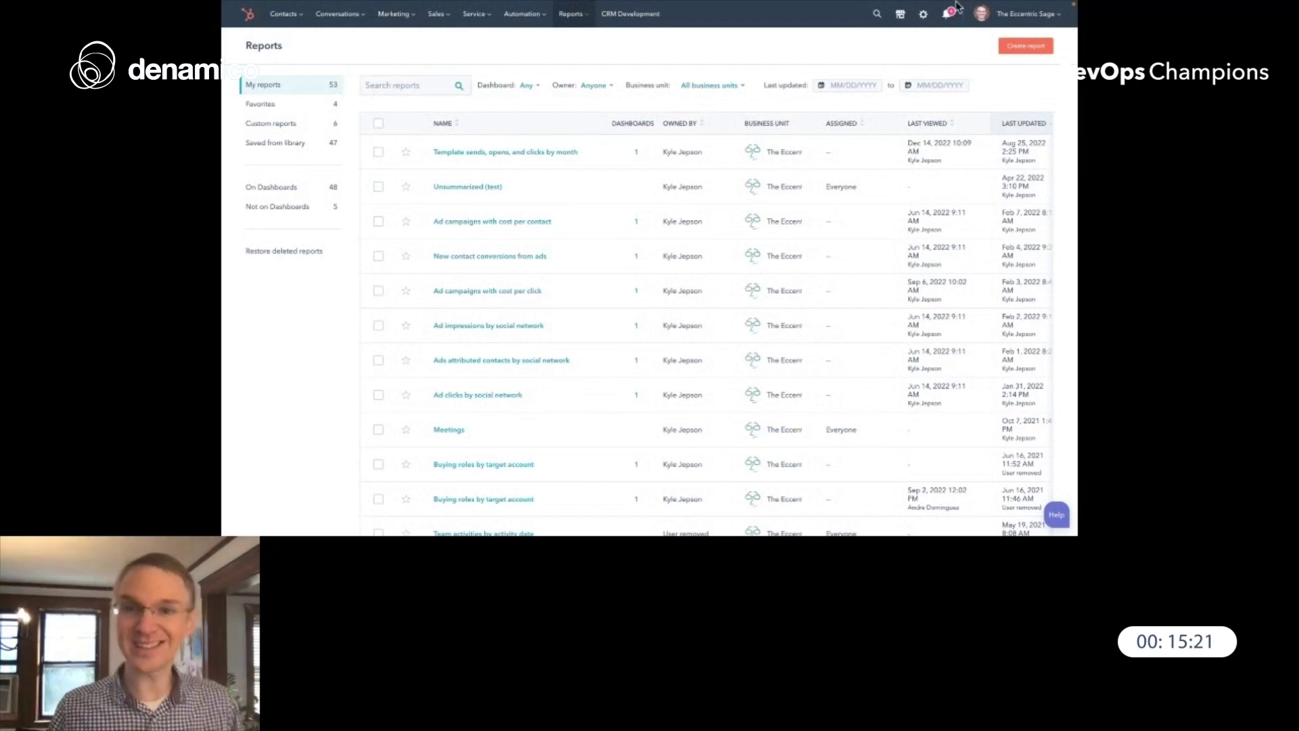
Open the custom object settings and bring up the form for creating a new custom object.
left_click(925, 15)
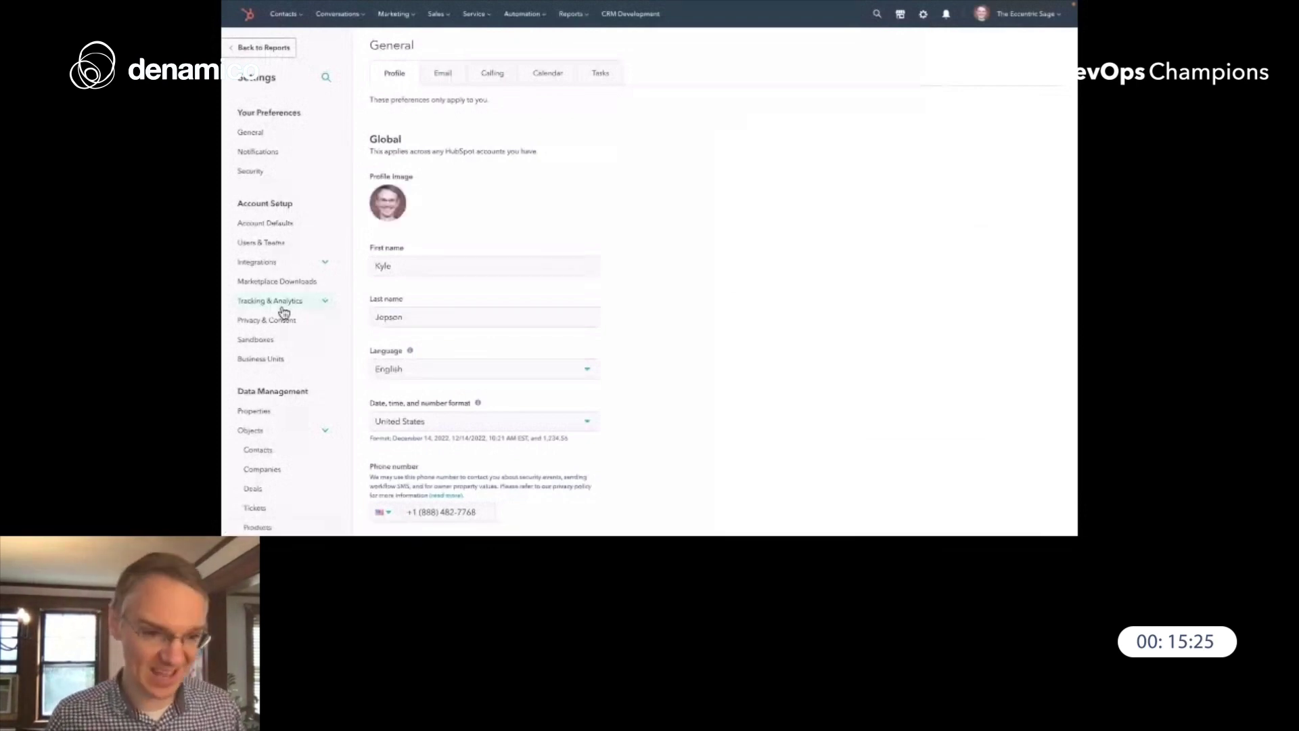
scroll(281, 306, "down", 4)
left_click(274, 445)
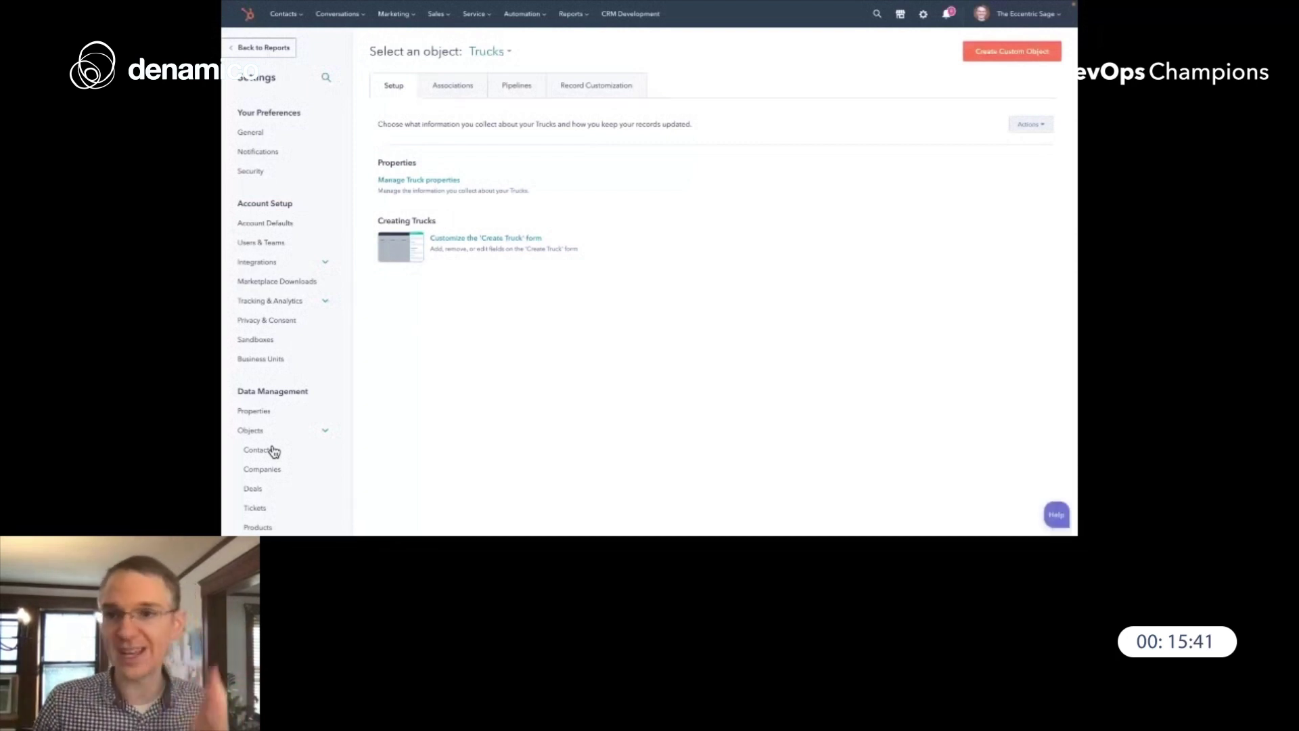
left_click(995, 54)
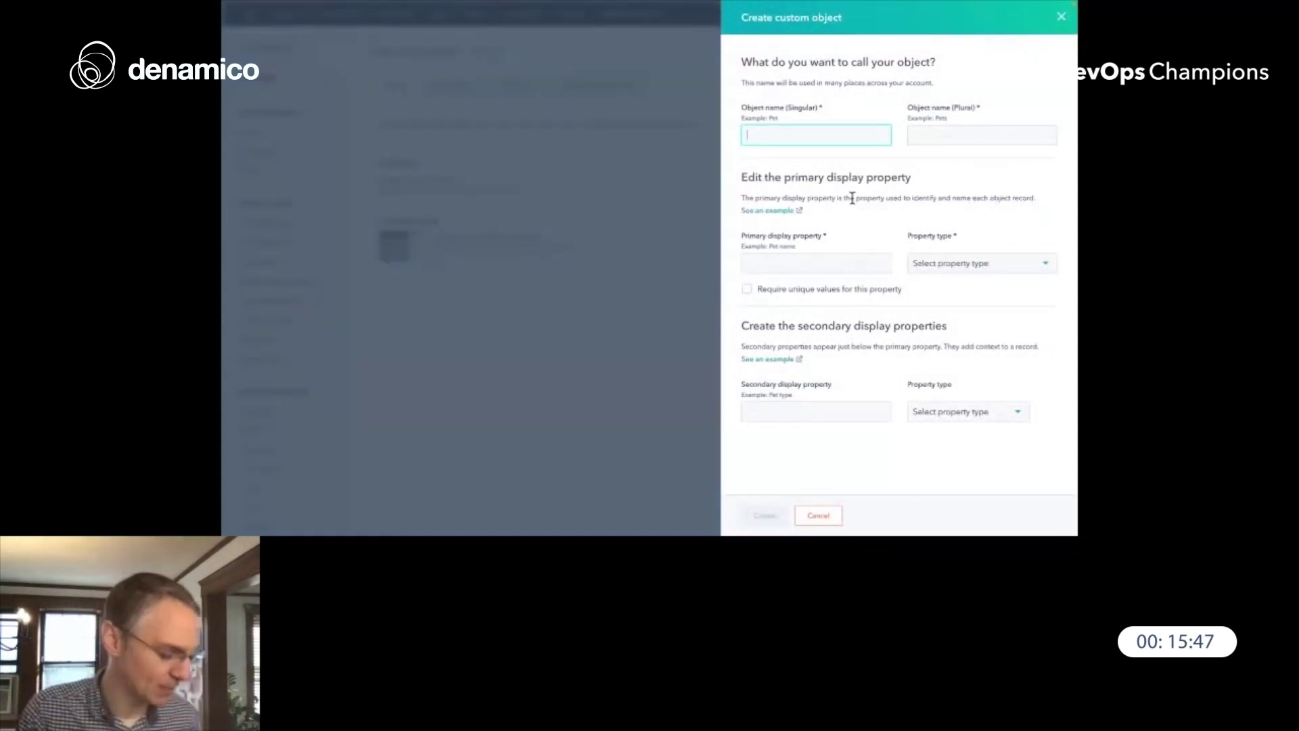
type("Shipment")
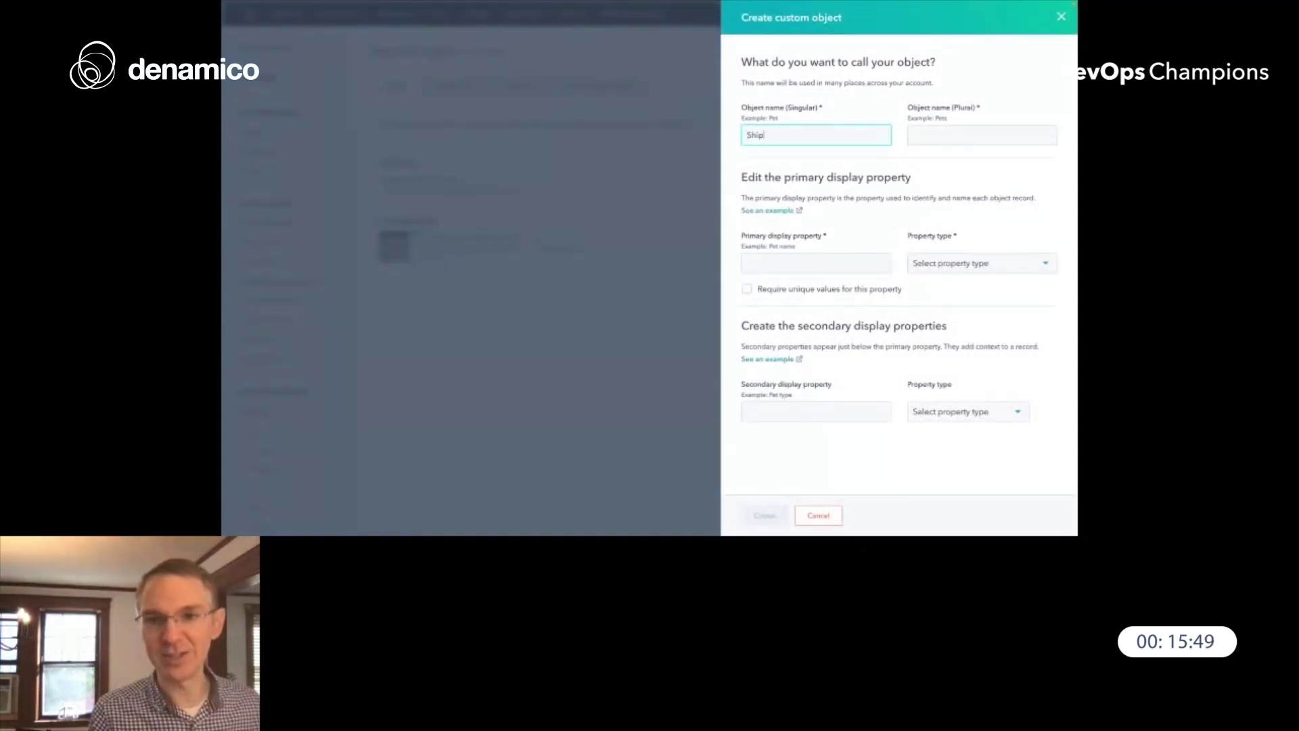
key("BackSpace")
key("BackSpace")
key("BackSpace")
key("BackSpace")
key("BackSpace")
key("BackSpace")
key("BackSpace")
key("BackSpace")
Name the custom object Drone in the singular and Dones in the plural.
type("Drone")
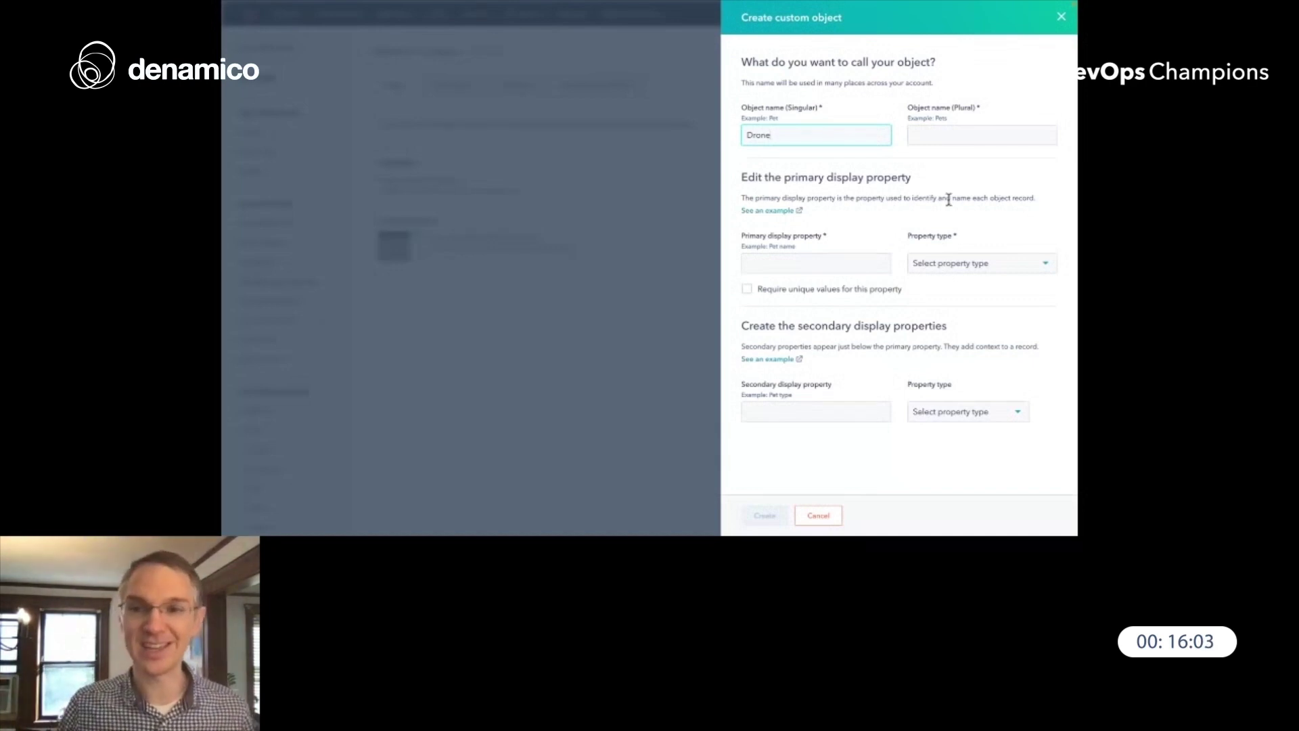
left_click(972, 139)
type("Dones")
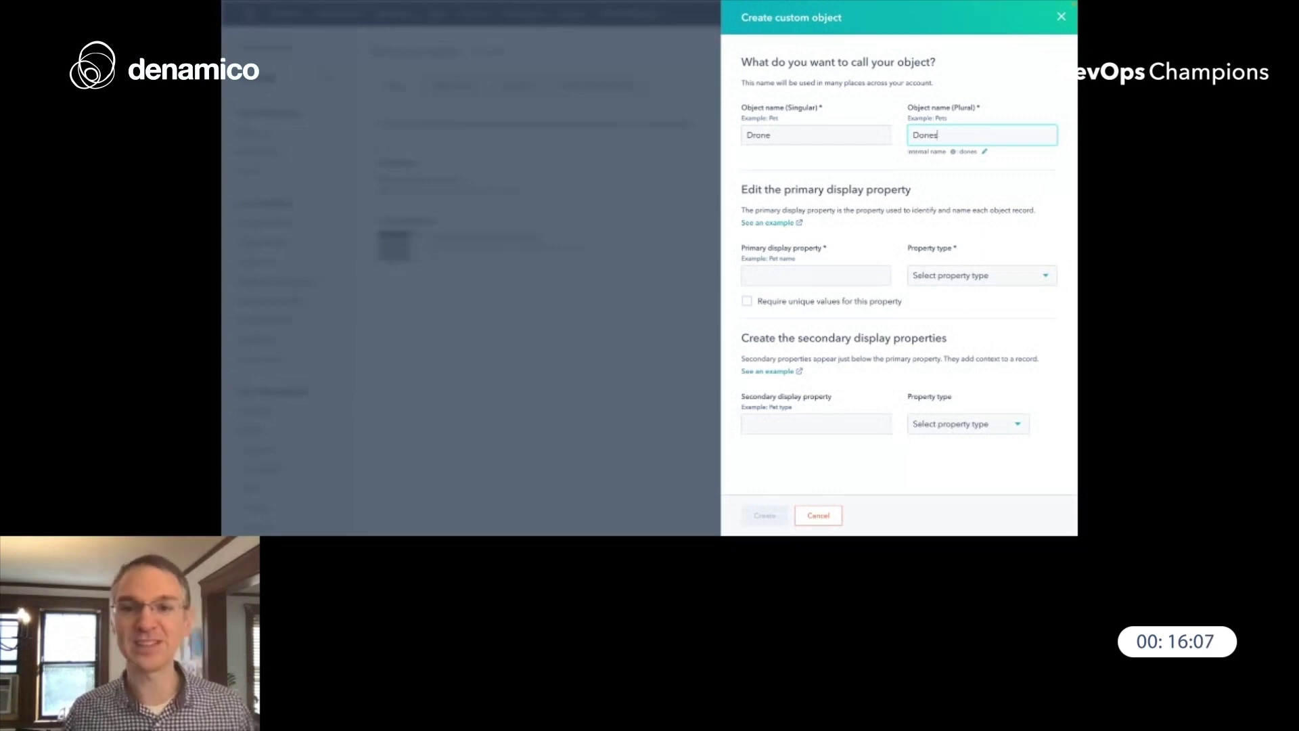
left_click(805, 137)
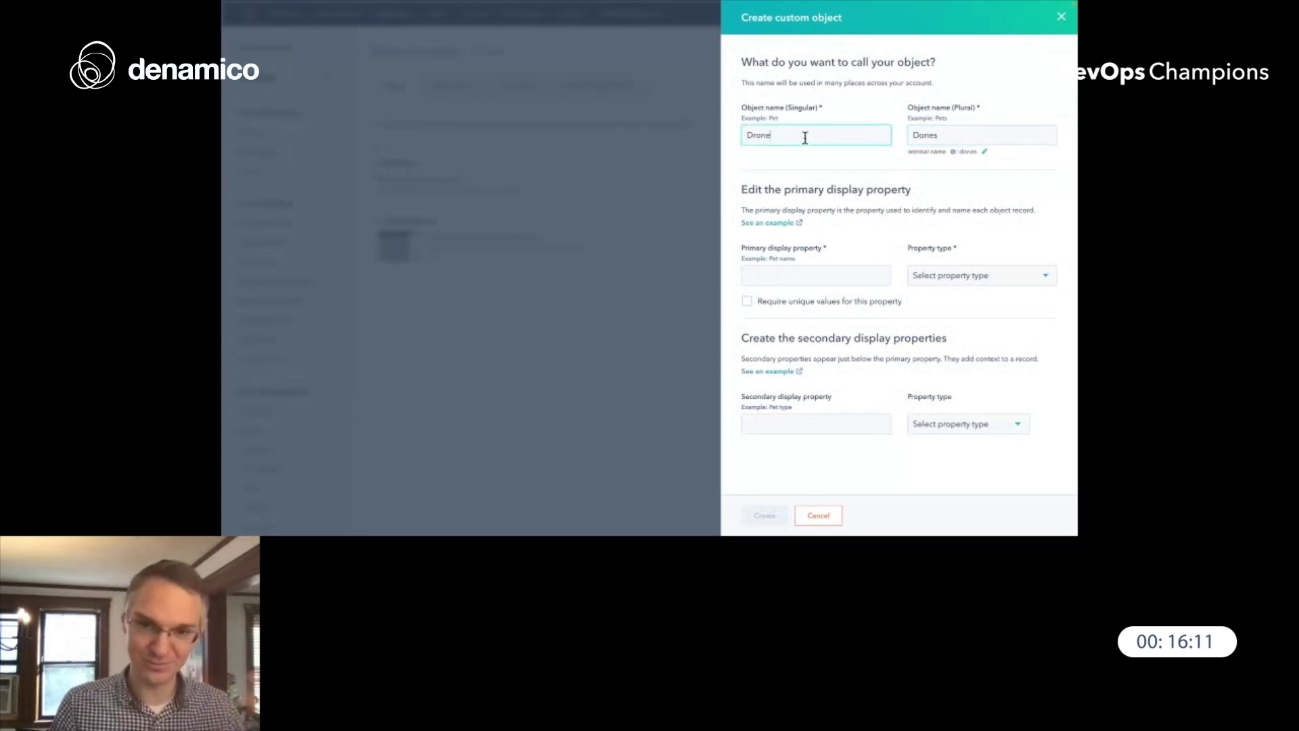
left_click(987, 138)
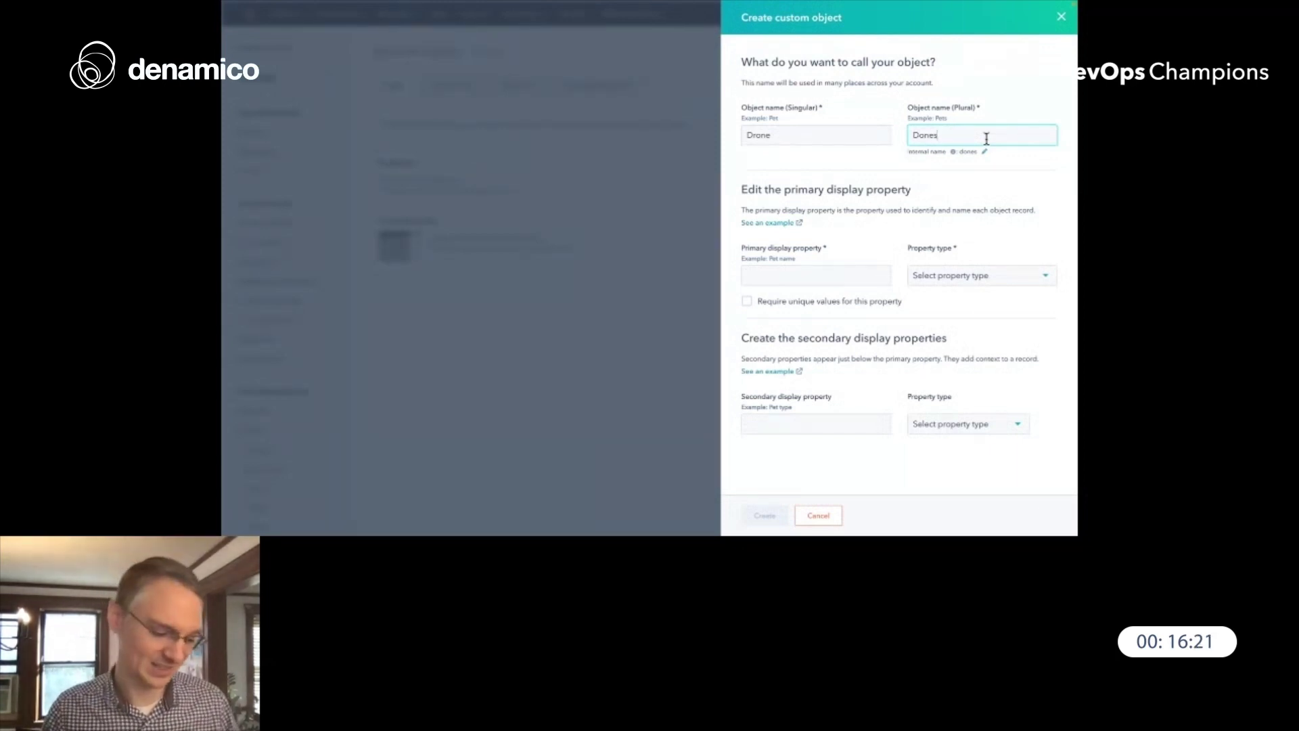
Define the primary display property as Serial Number with the Number property type.
left_click(839, 281)
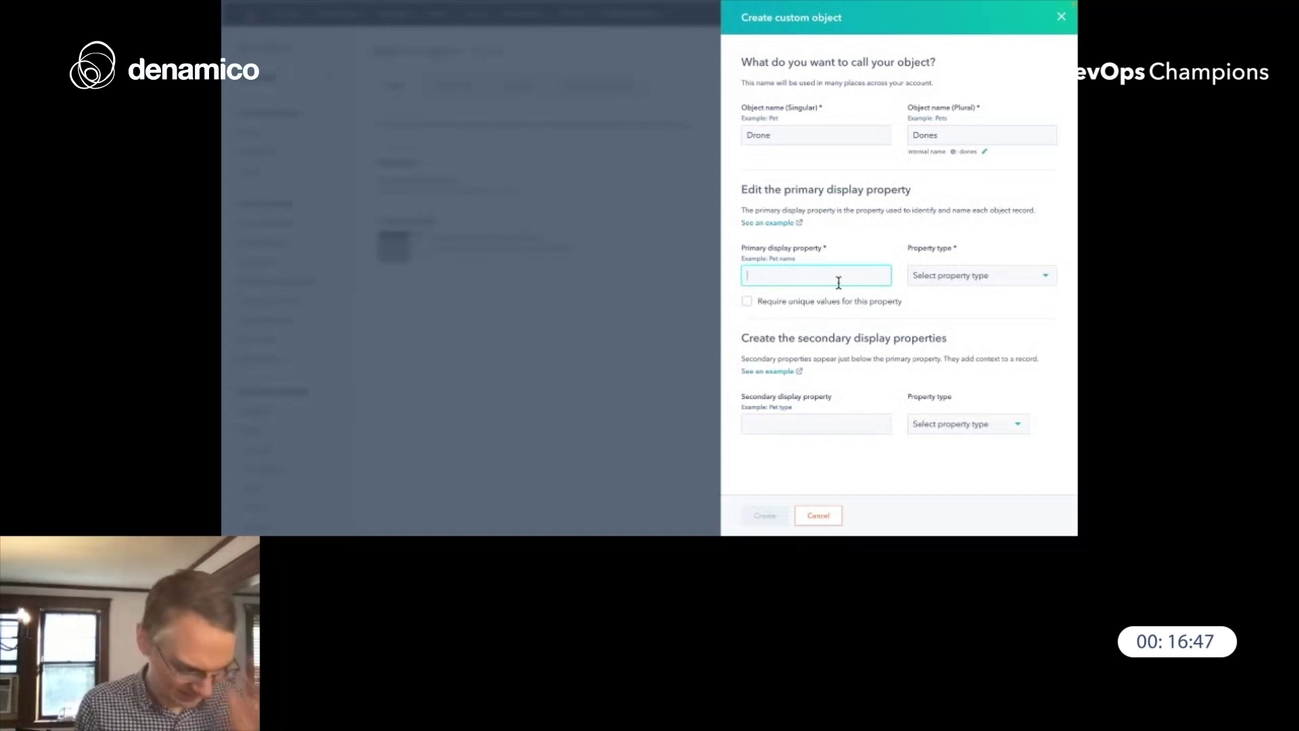
type("Serial Number")
left_click(947, 276)
left_click(950, 323)
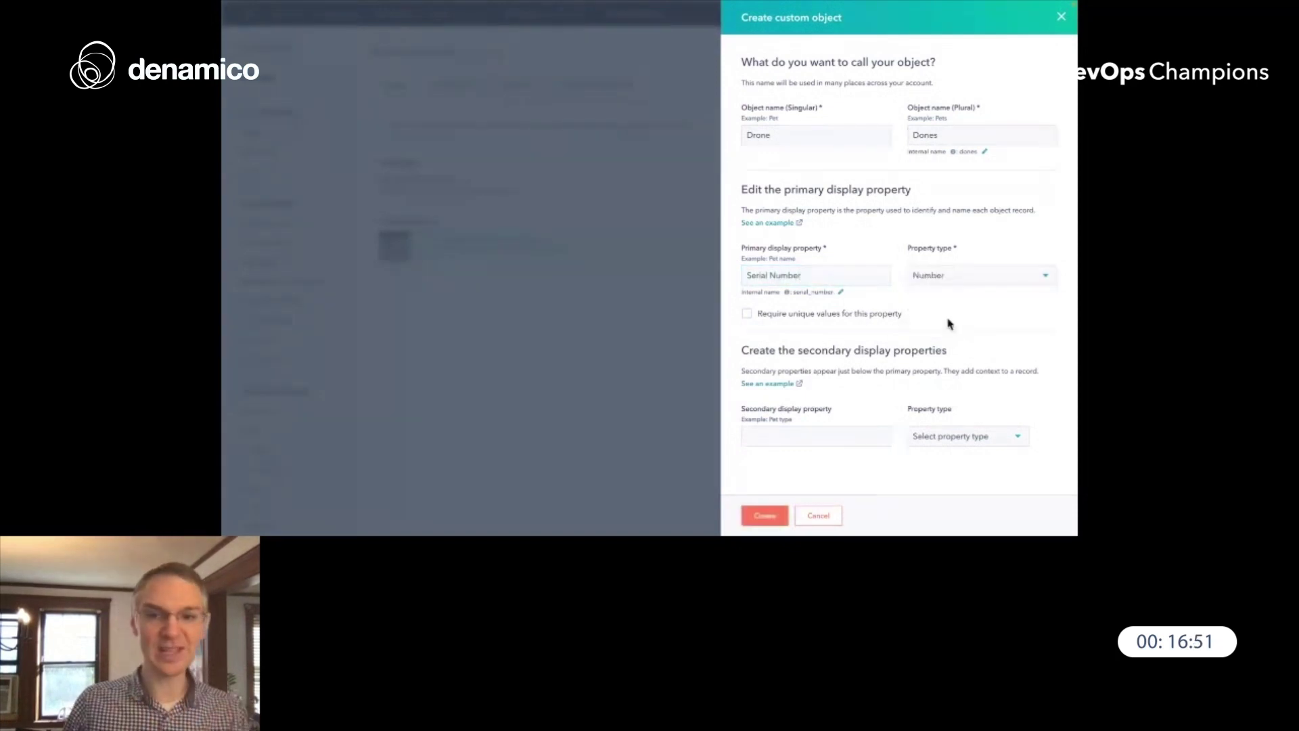
Add a secondary display property named asdfkjbasdf with the Single-line text type and create the custom object.
left_click(806, 434)
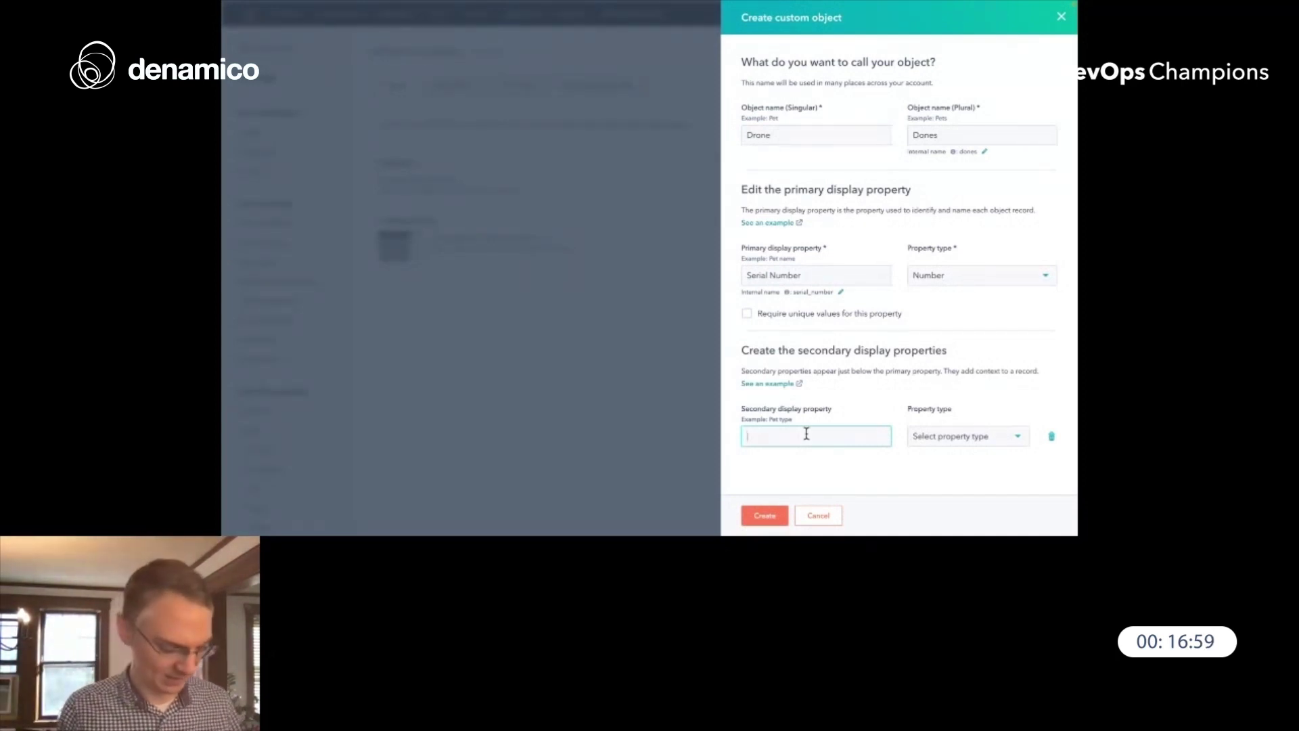
type("asdfkjbasdf")
left_click(924, 445)
left_click(944, 471)
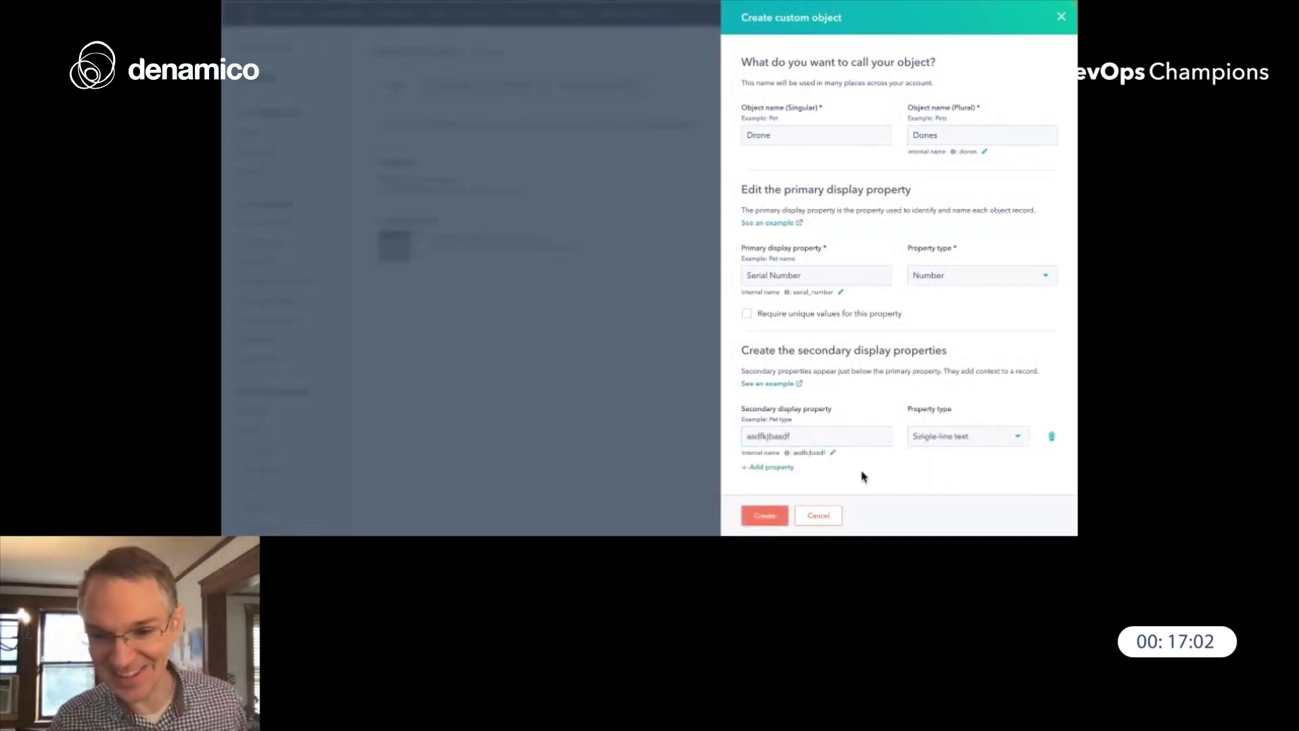
left_click(765, 517)
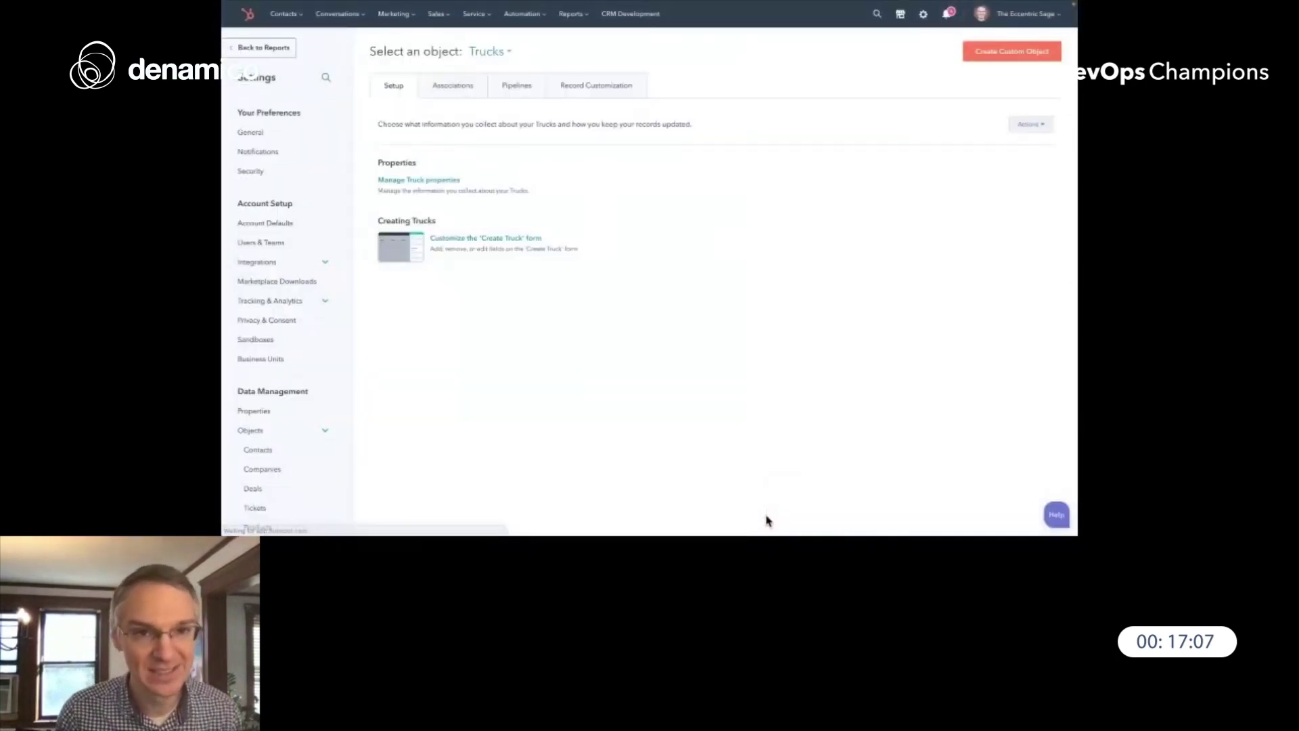
Switch the custom object settings from Trucks to the Dones object.
left_click(499, 53)
scroll(493, 131, "up", 1)
left_click(487, 122)
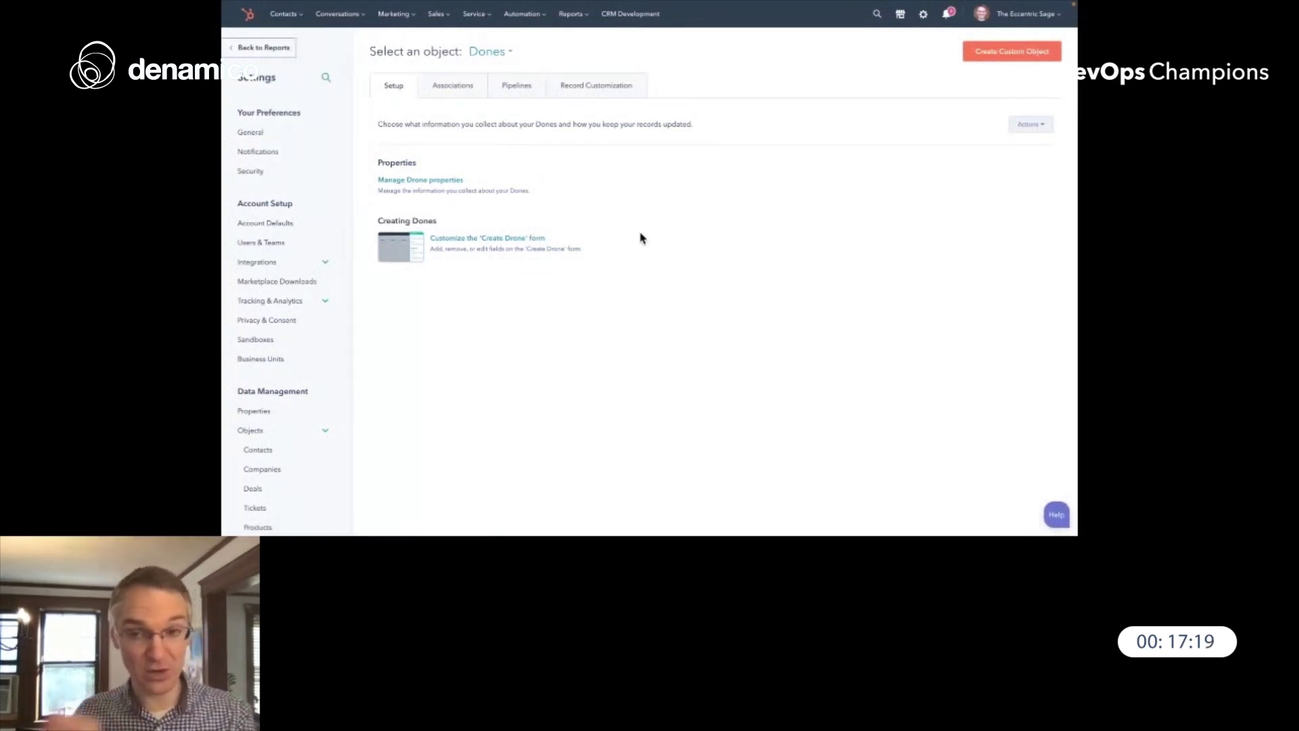
View the editing form of the Dones custom object and close it without changes.
left_click(1021, 128)
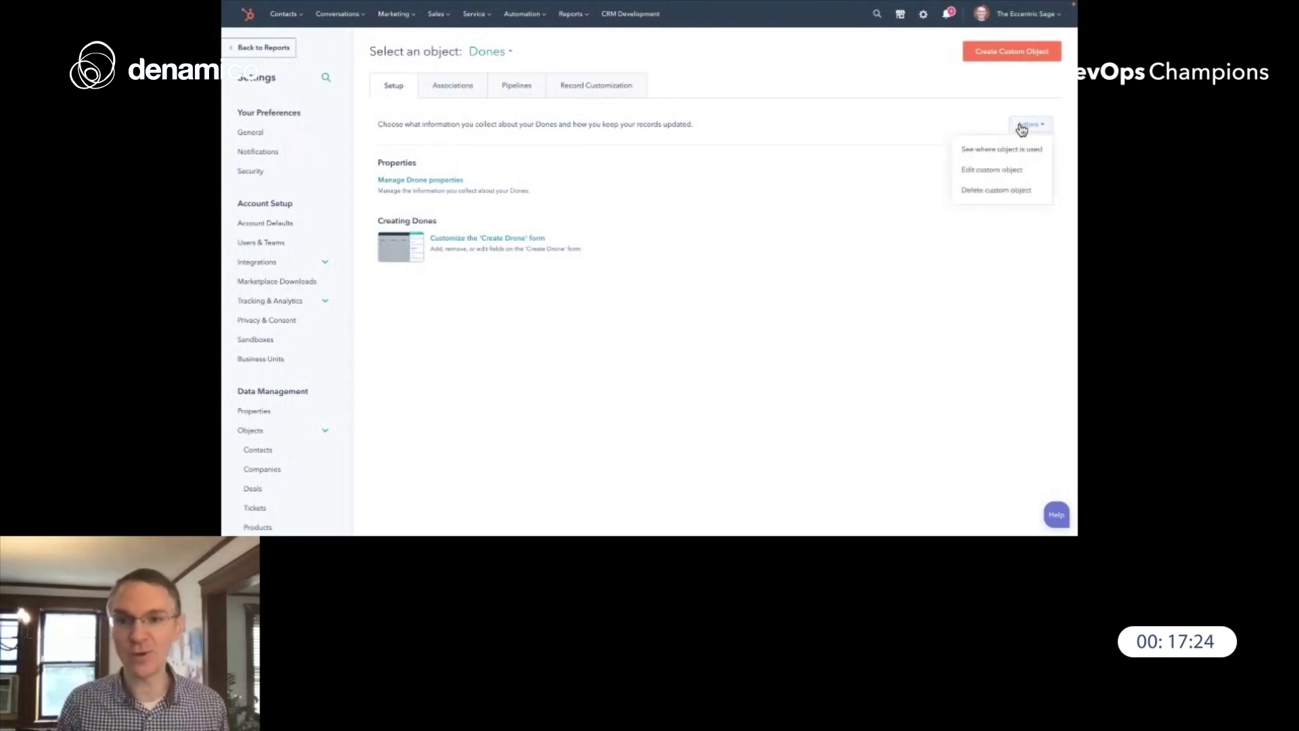
left_click(1007, 171)
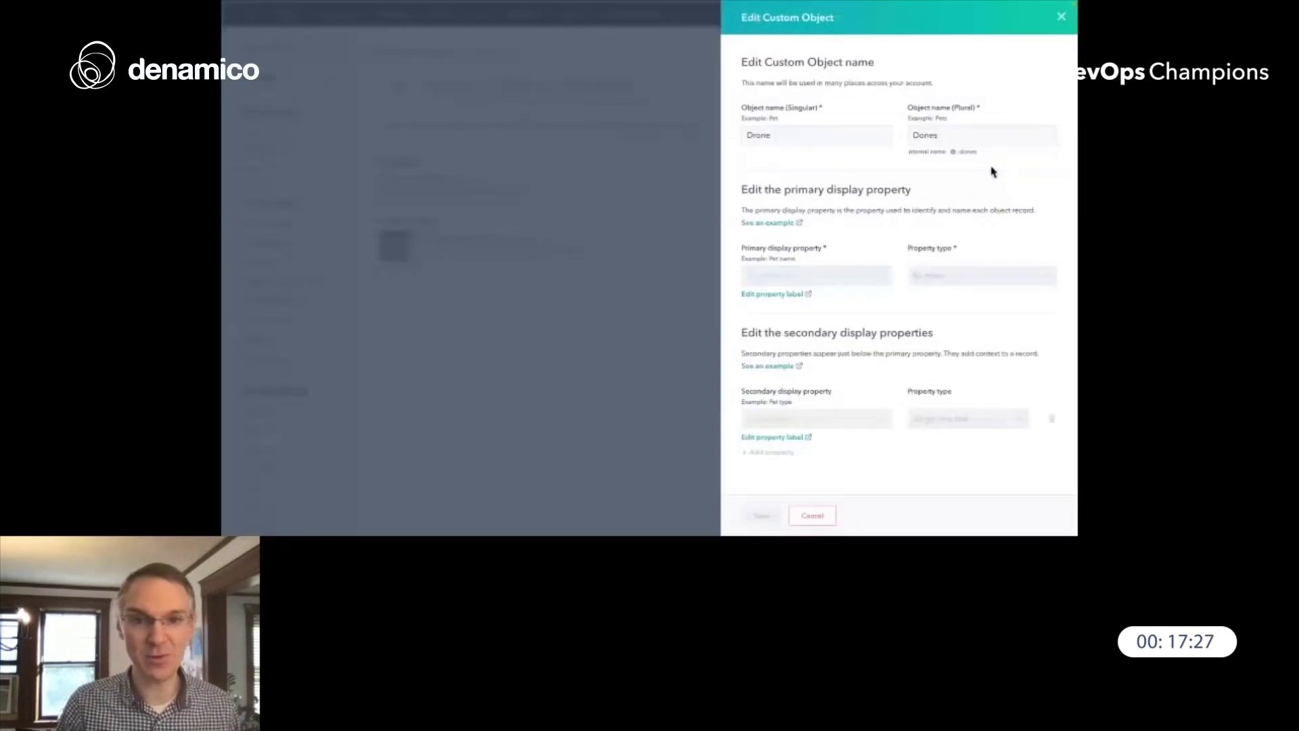
left_click(1062, 16)
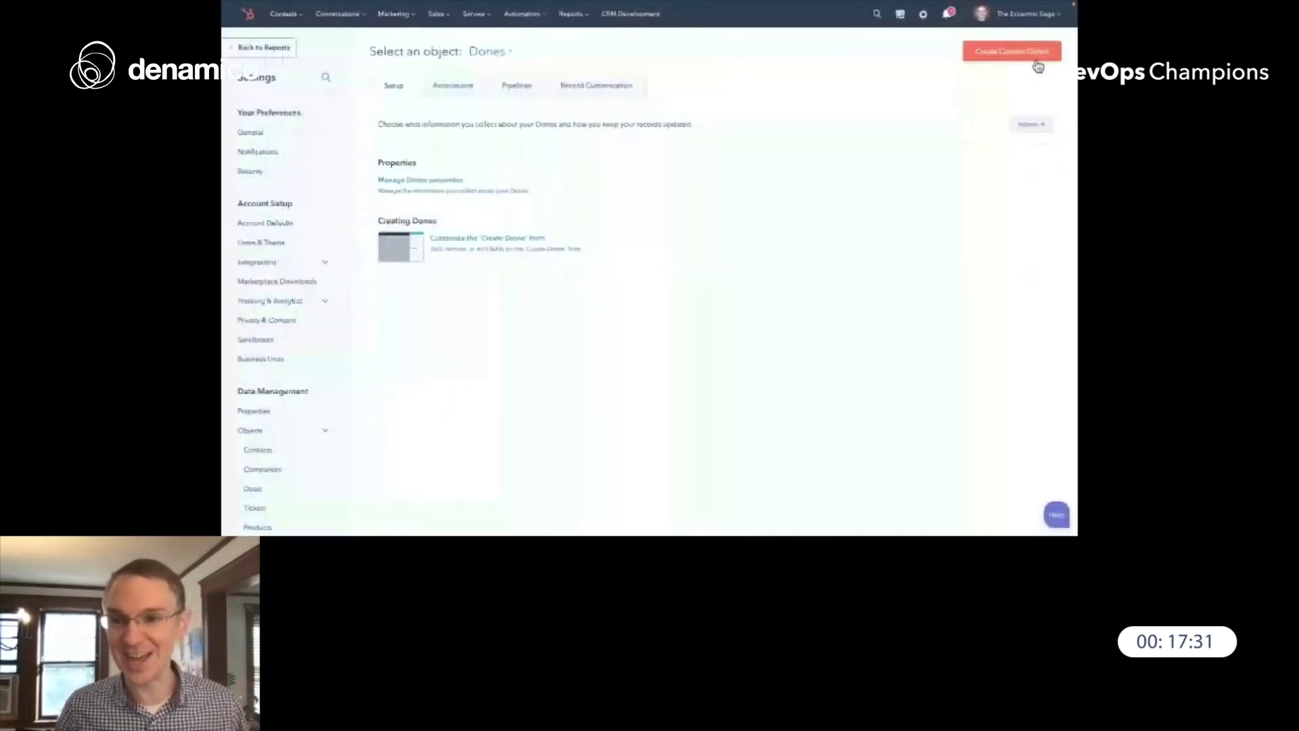
Check where the Dones custom object is used and close the usage overview.
left_click(1031, 124)
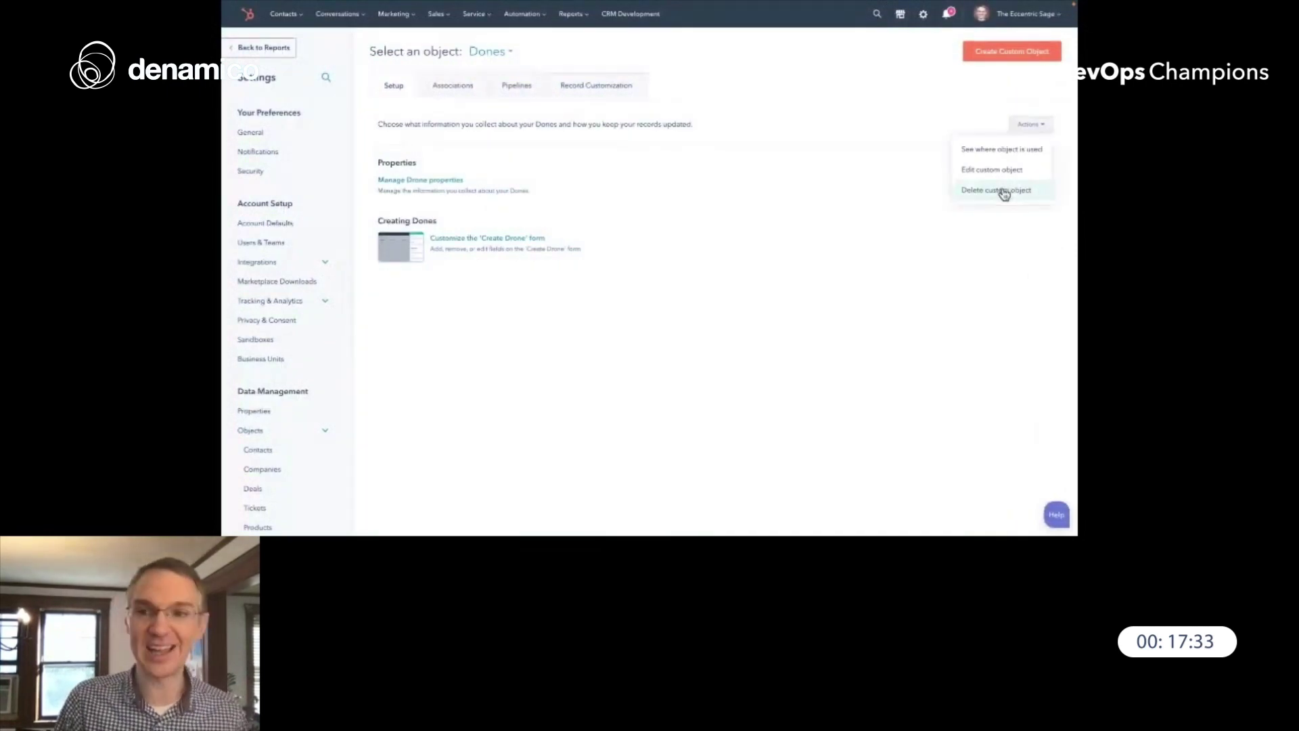
left_click(1007, 150)
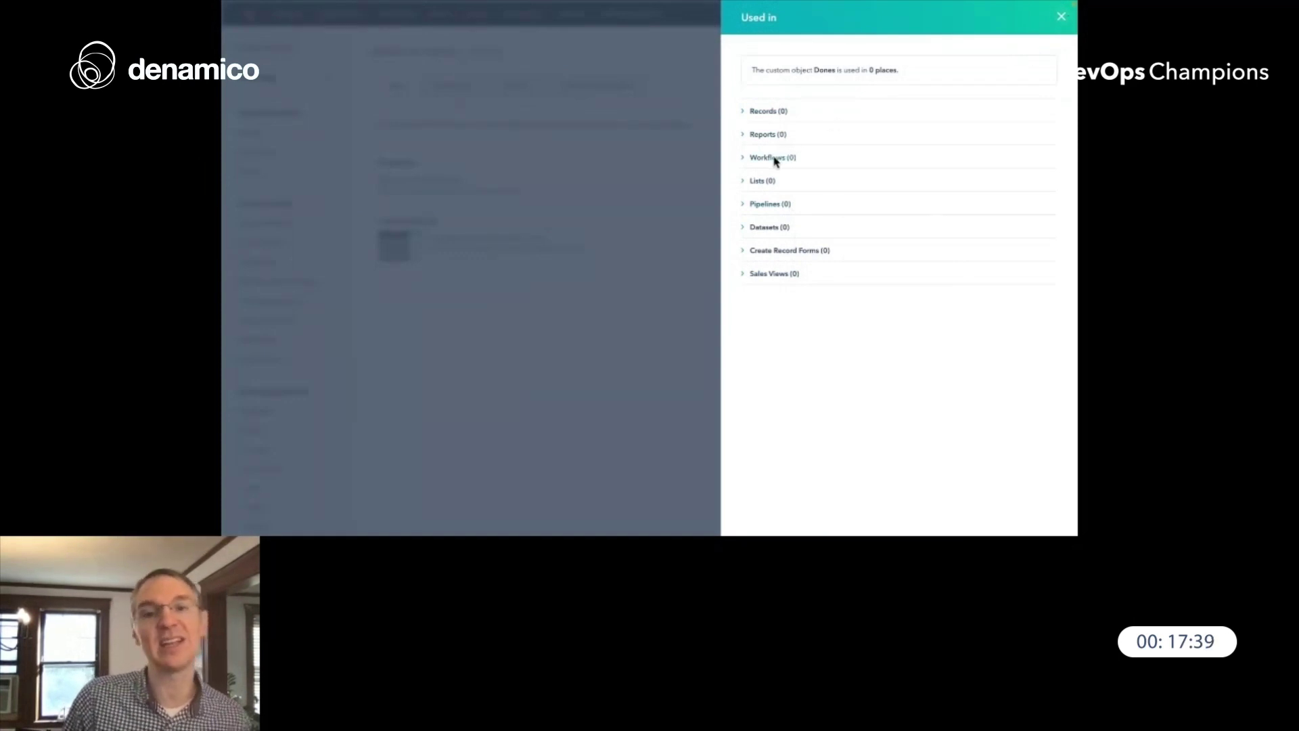
left_click(1061, 19)
Delete the Dones custom object, acknowledging that it can't be restored.
left_click(1030, 125)
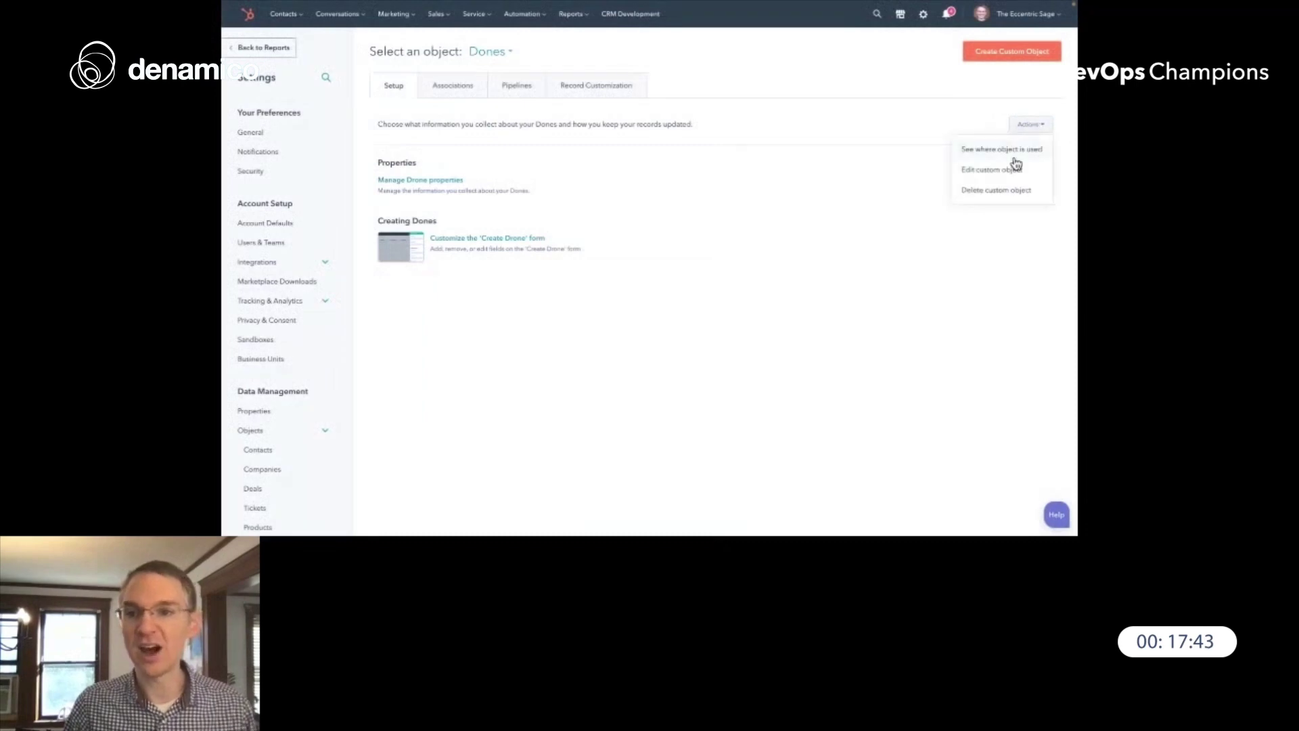
left_click(1009, 173)
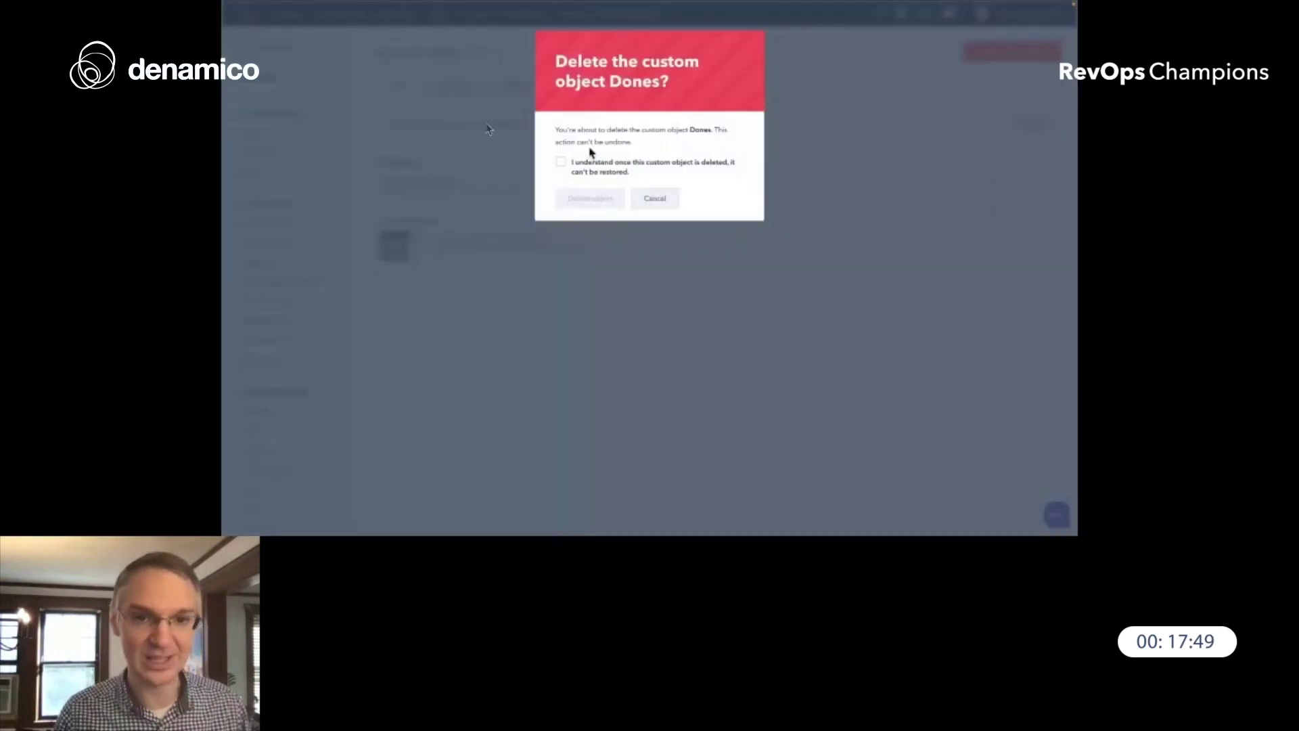
left_click(561, 162)
left_click(591, 200)
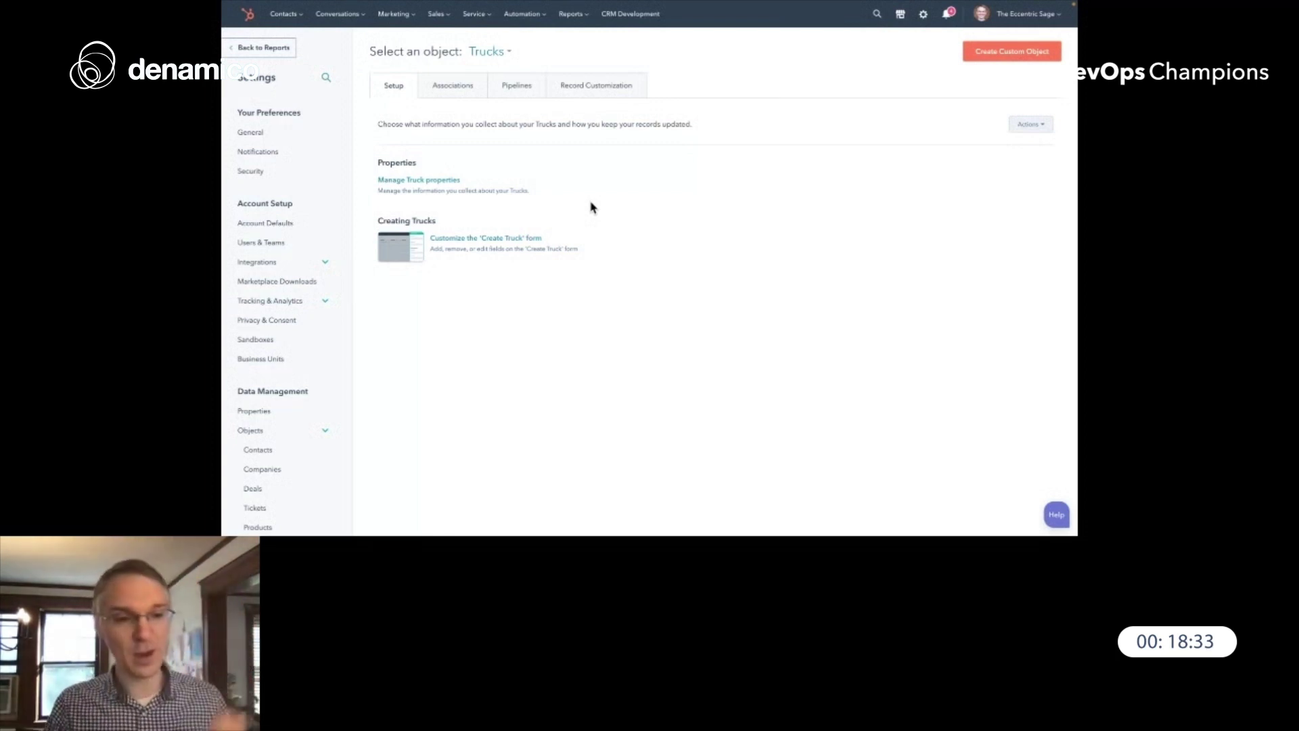
Leave the custom object settings and open the data model overview under the reporting data management tools.
scroll(293, 328, "down", 4)
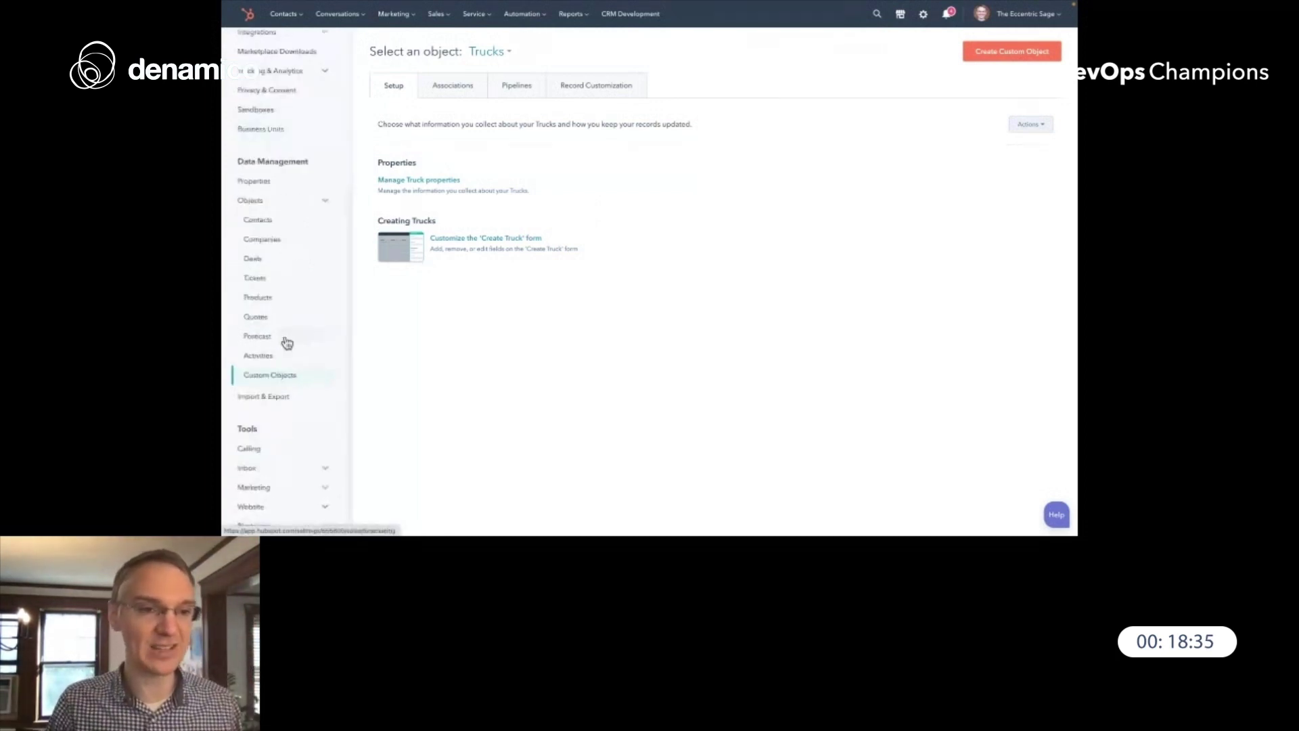
scroll(285, 342, "up", 4)
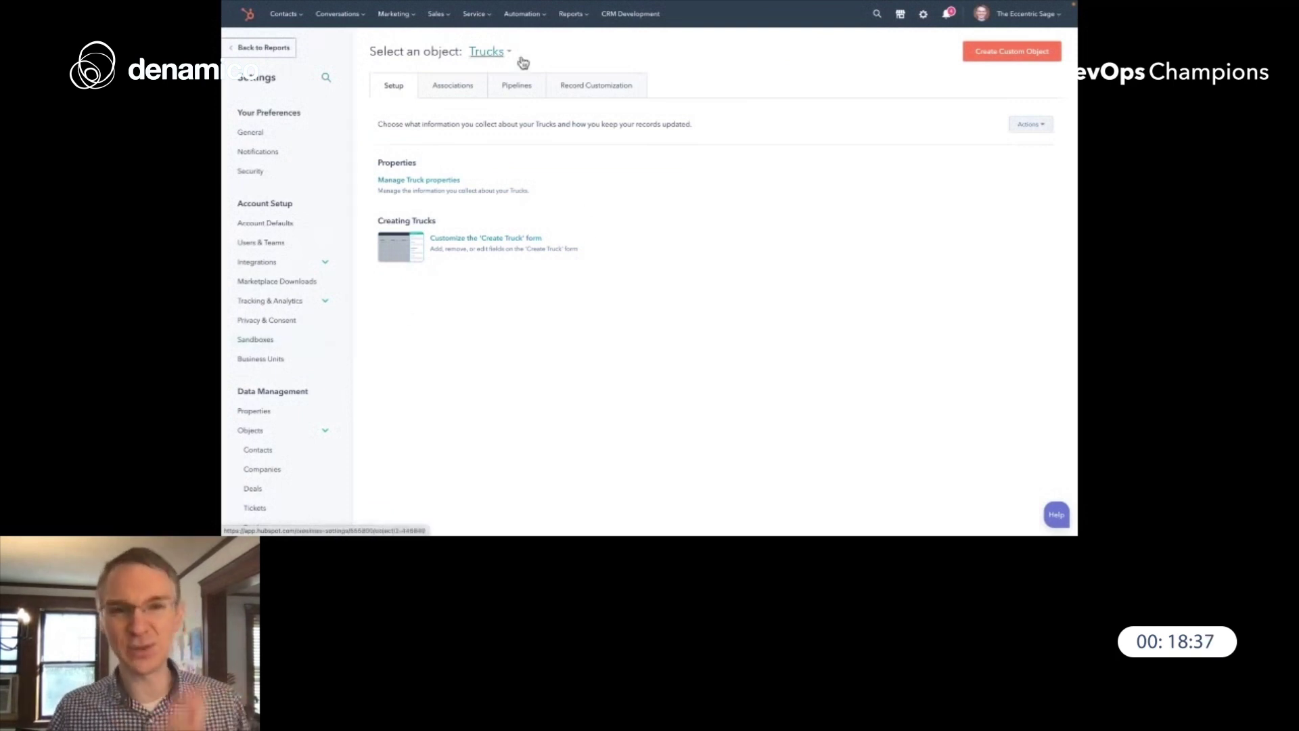
left_click(574, 15)
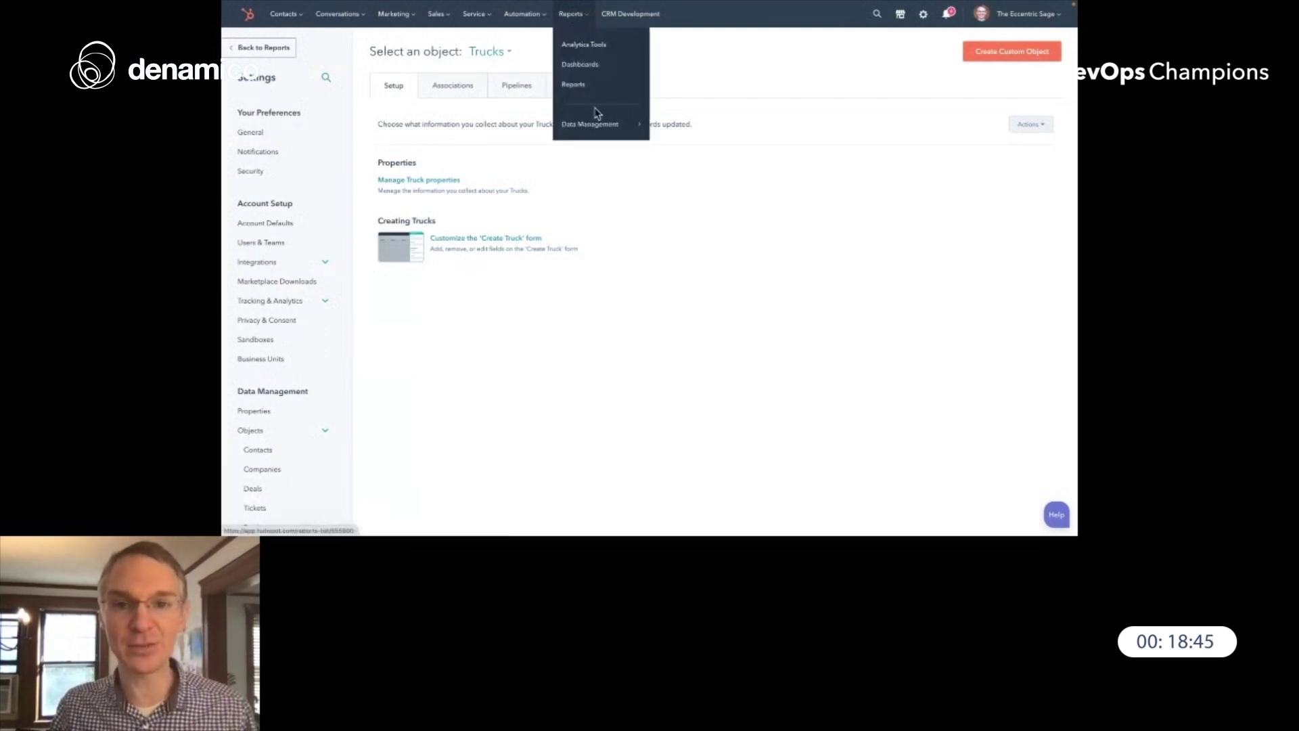
mouse_move(596, 123)
left_click(676, 64)
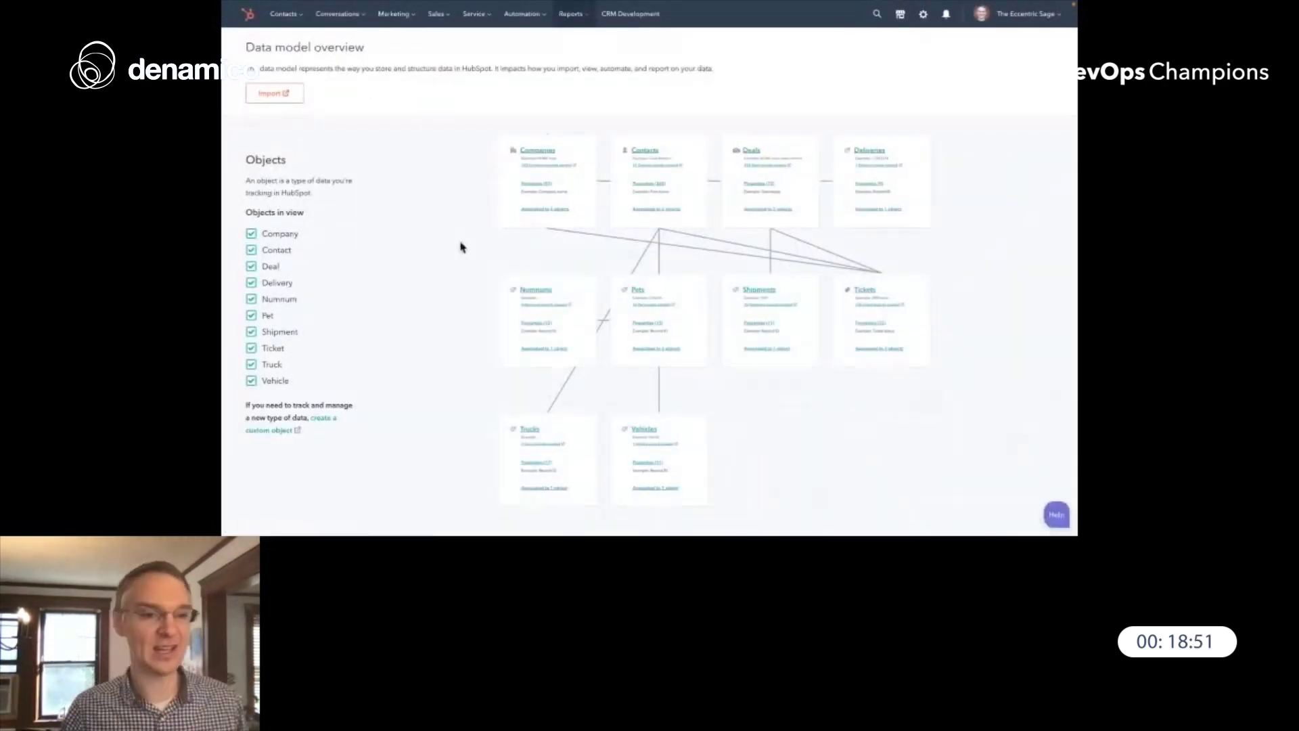
Hide the Delivery, Numnum and Pet objects in the data model diagram and show them again.
left_click(251, 283)
left_click(251, 299)
left_click(252, 315)
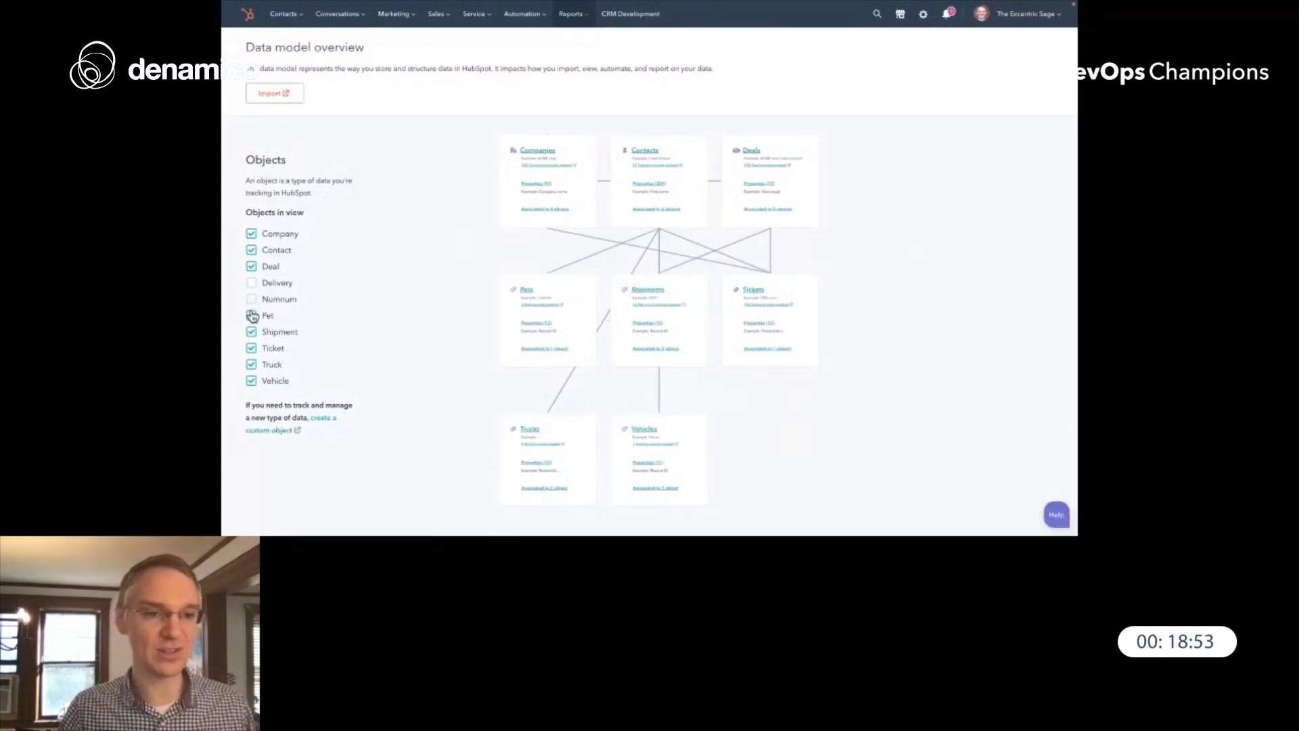
left_click(251, 315)
left_click(251, 299)
left_click(251, 283)
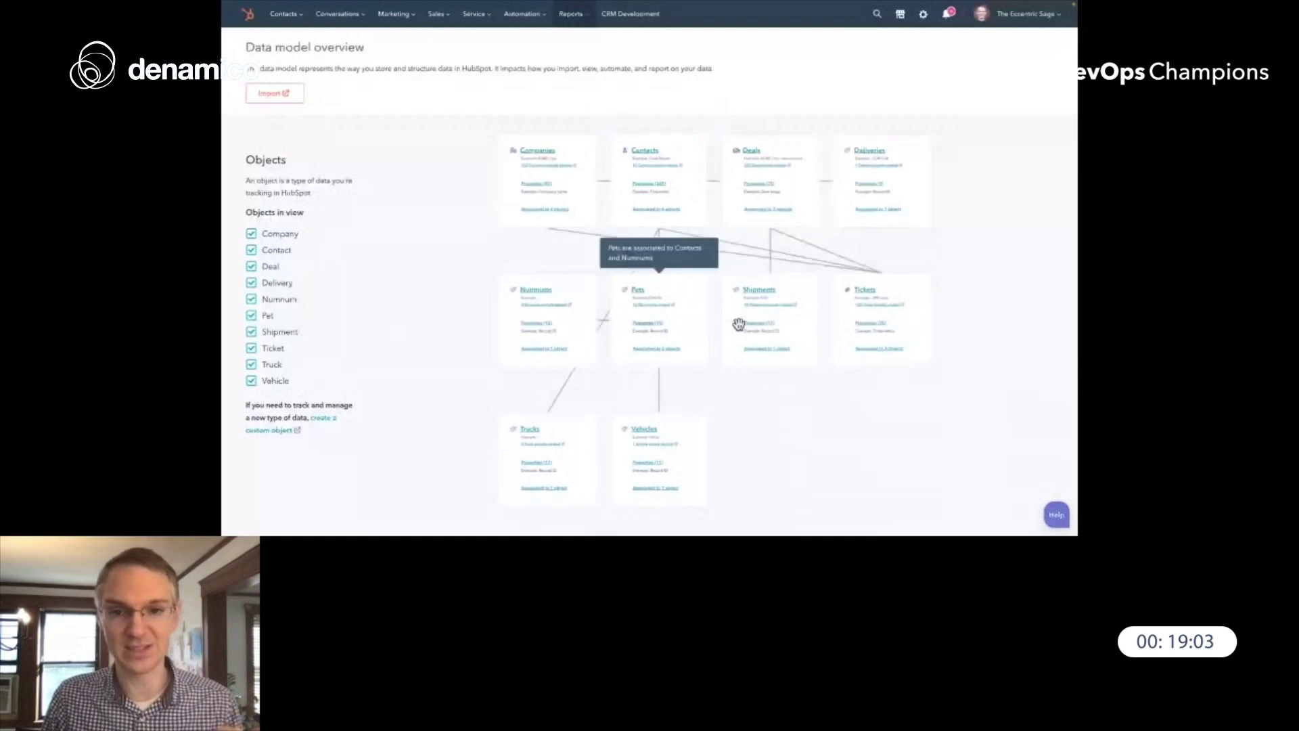
Examine the associations of the Contacts, Pets and Vehicles objects in the data model diagram.
mouse_move(685, 160)
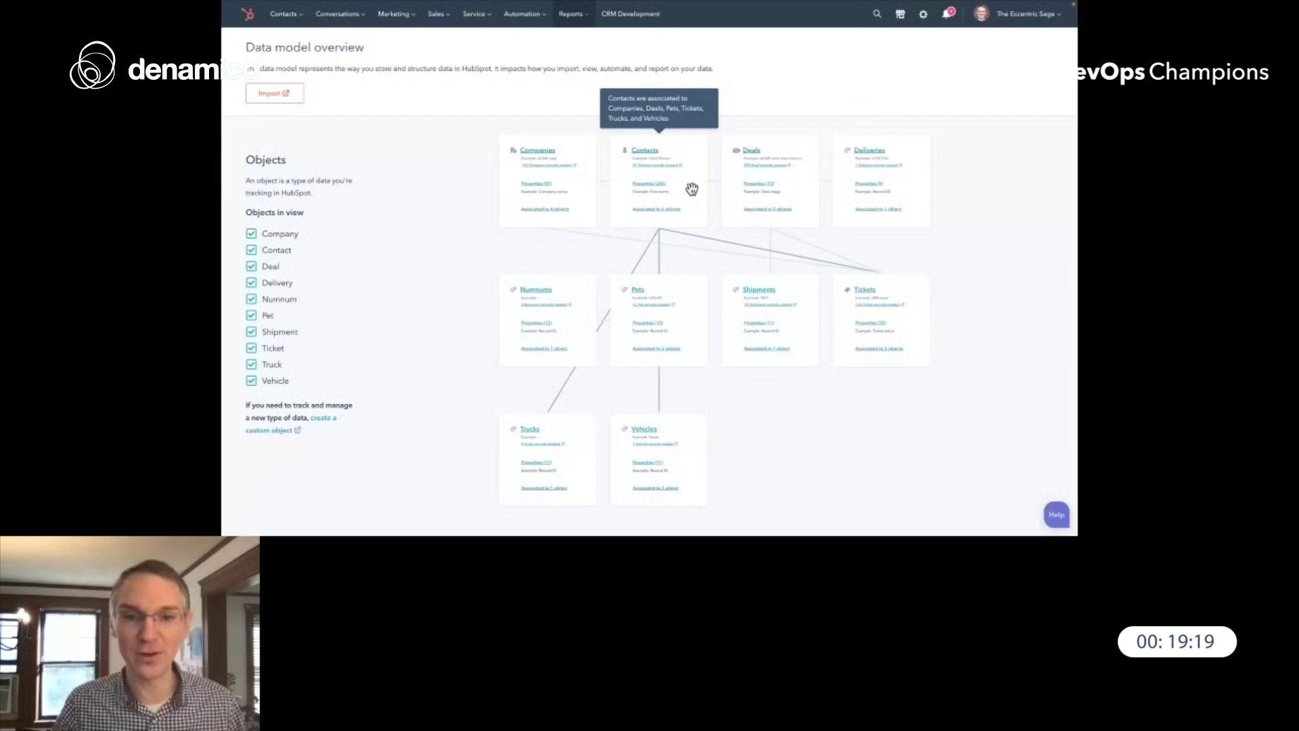
left_click(693, 188)
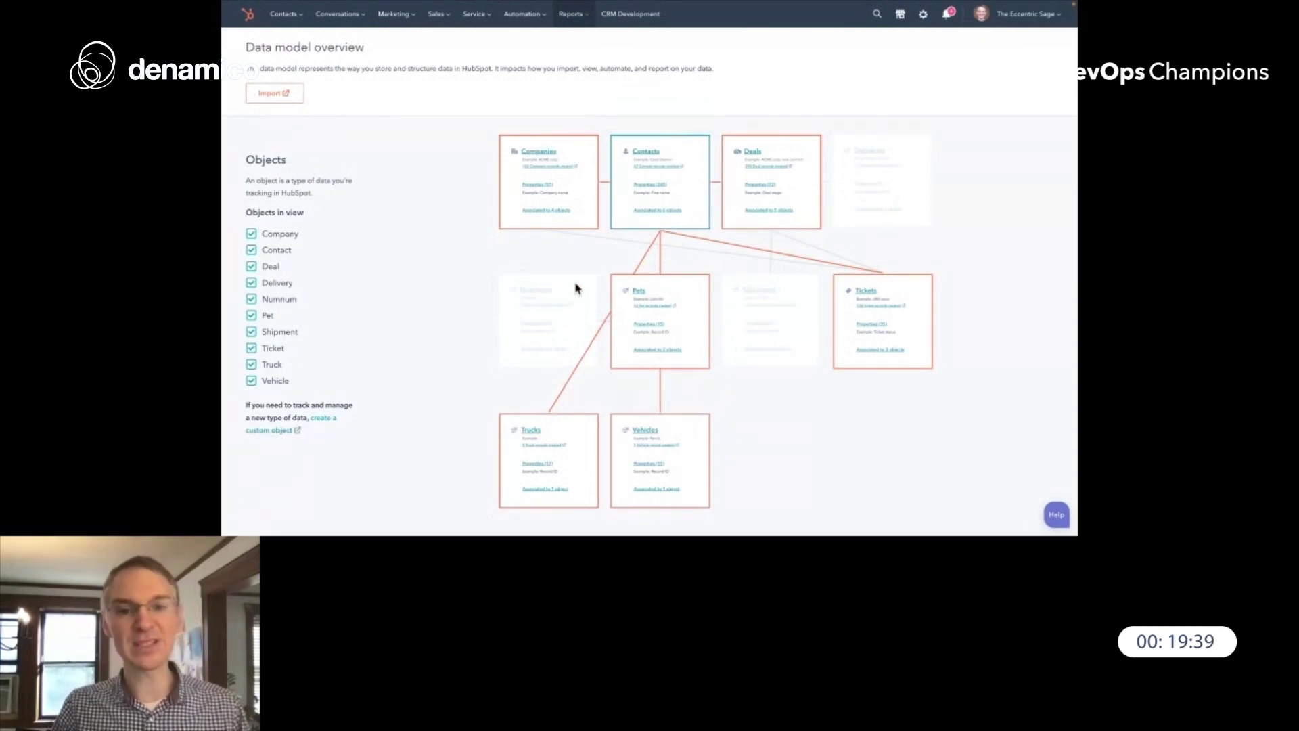
left_click(690, 321)
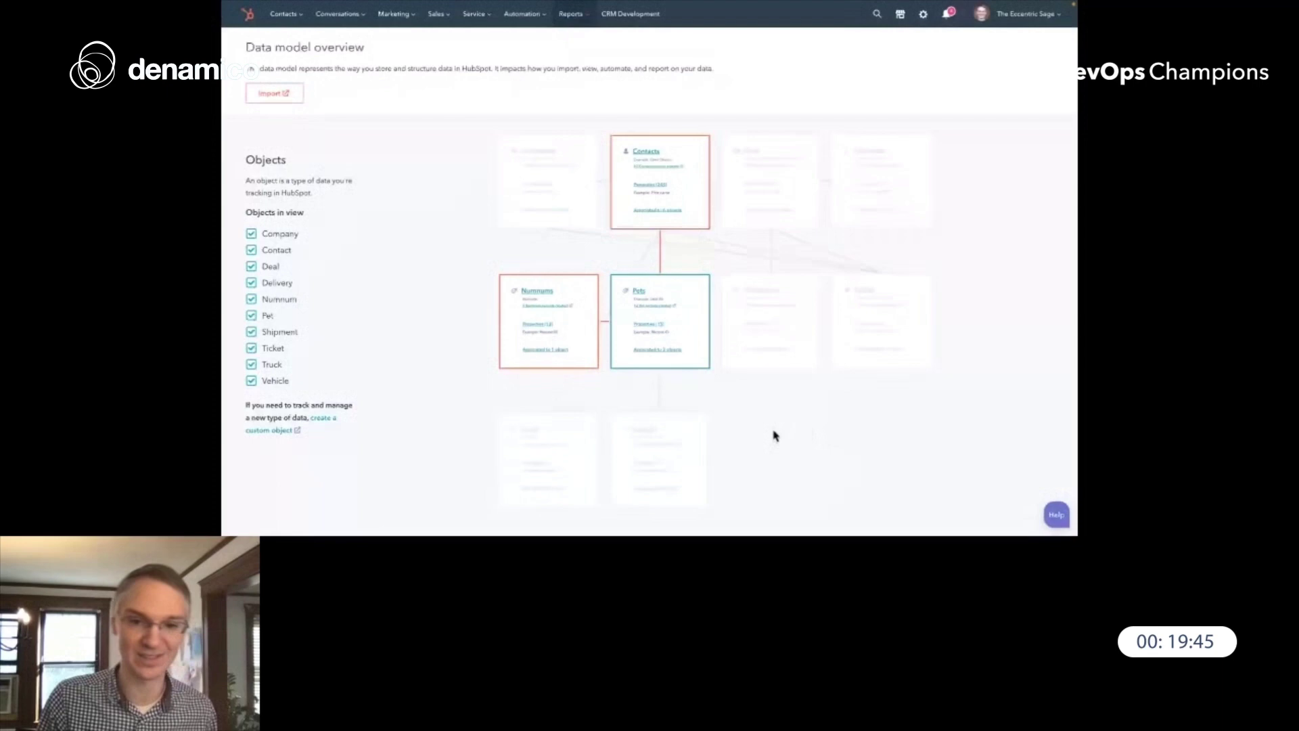
left_click(688, 424)
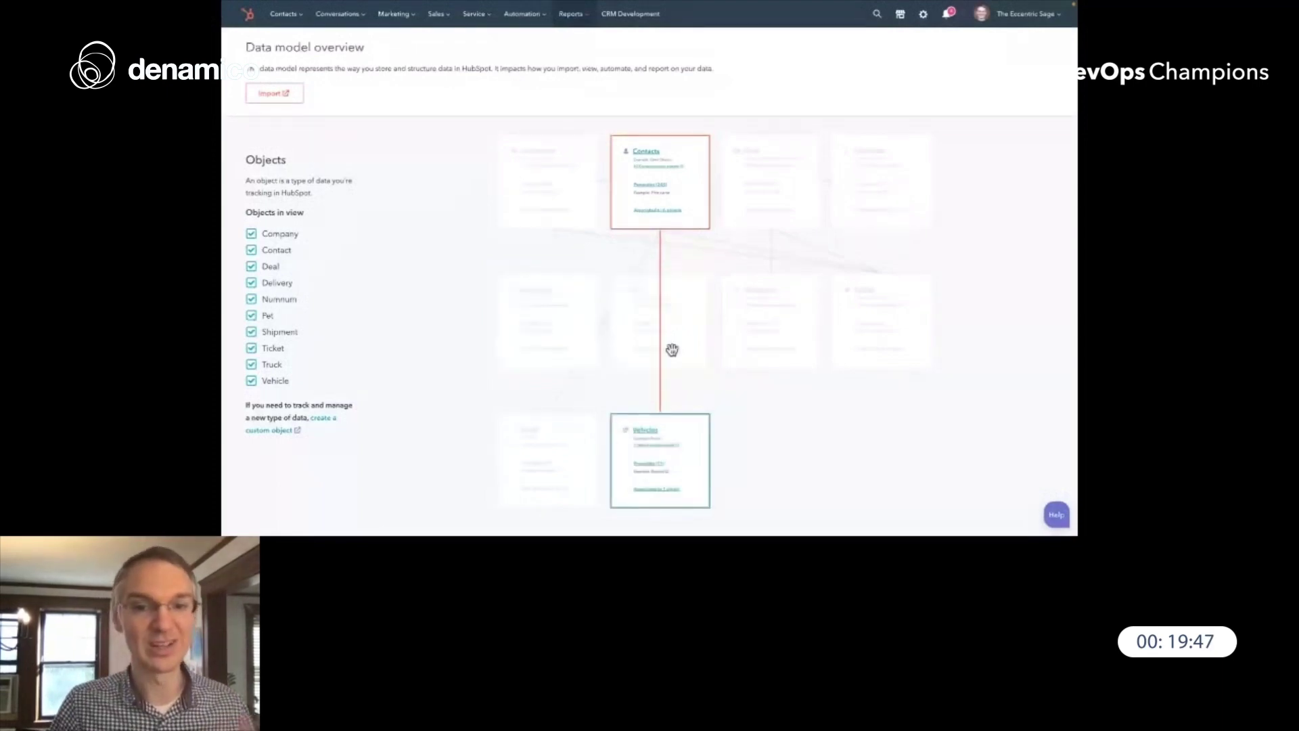
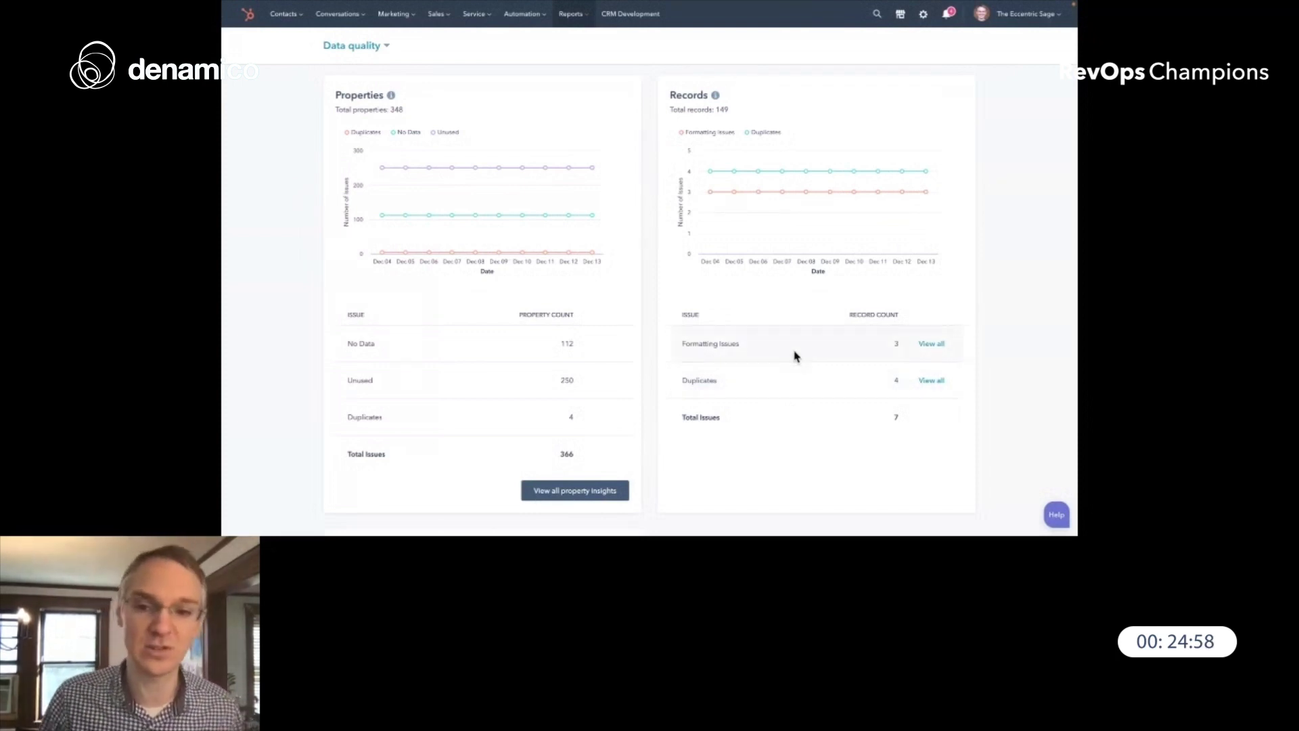
Review the name and email formatting issues in the contact records with their proposed fixes, dismissing the feedback survey.
left_click(933, 345)
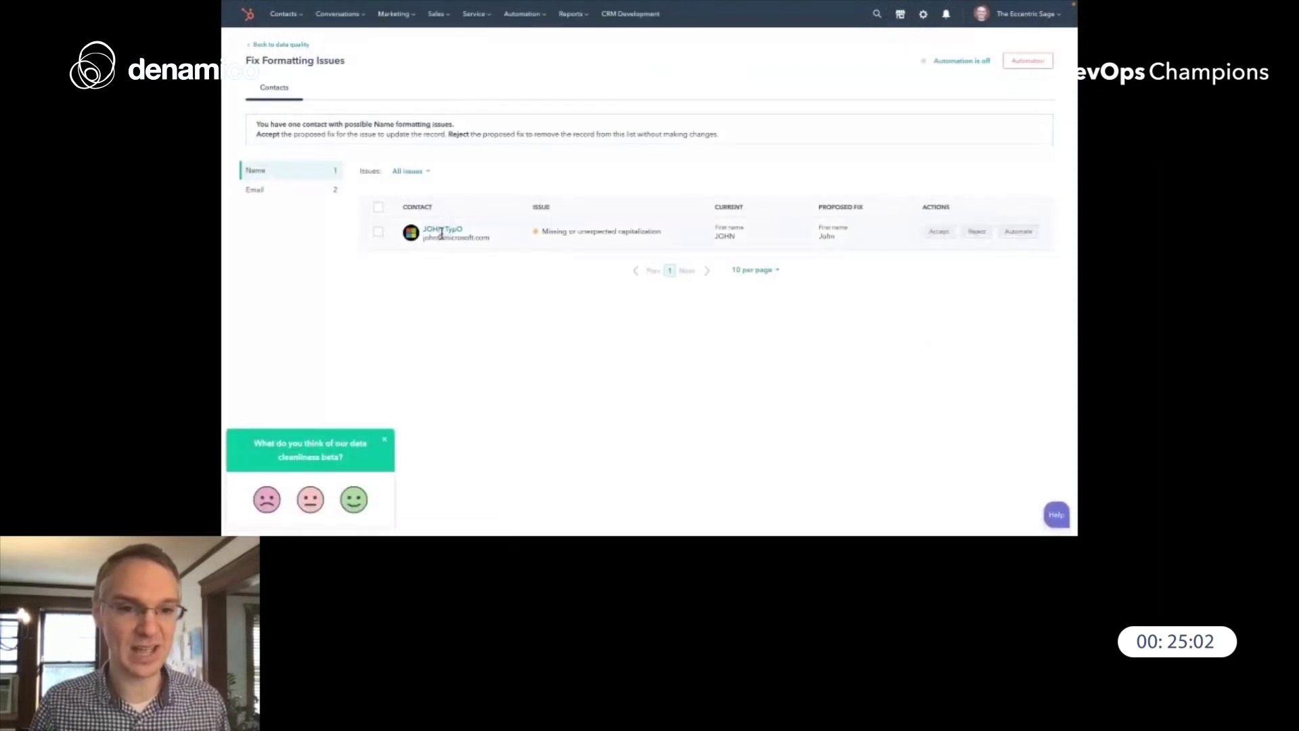
left_click(387, 443)
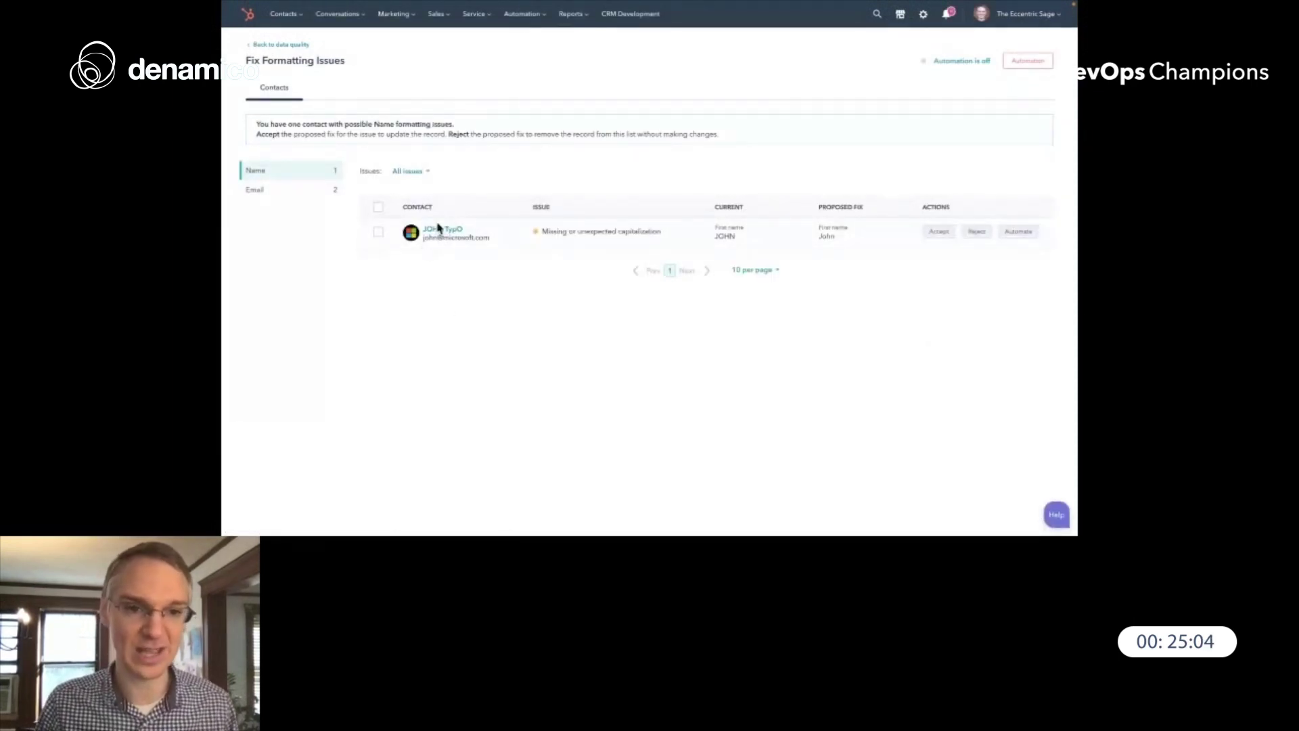
left_click_drag(712, 235, 834, 238)
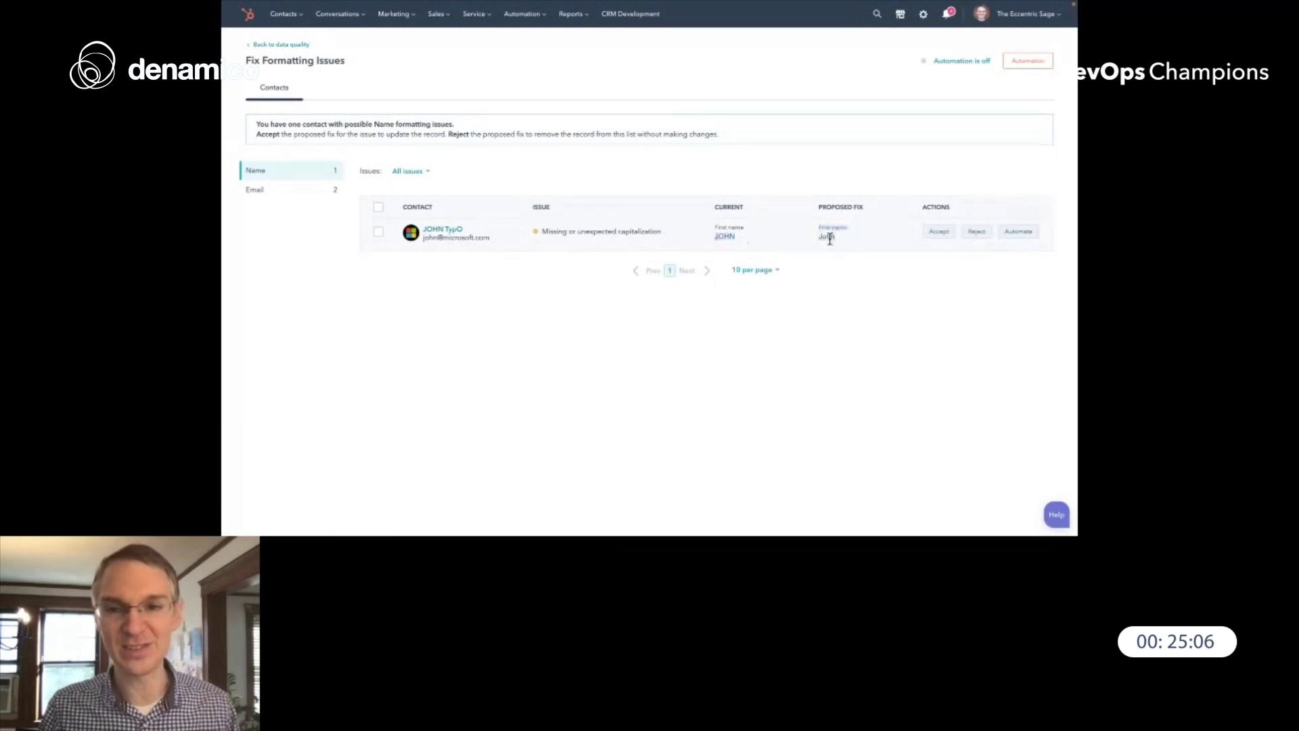
left_click(865, 304)
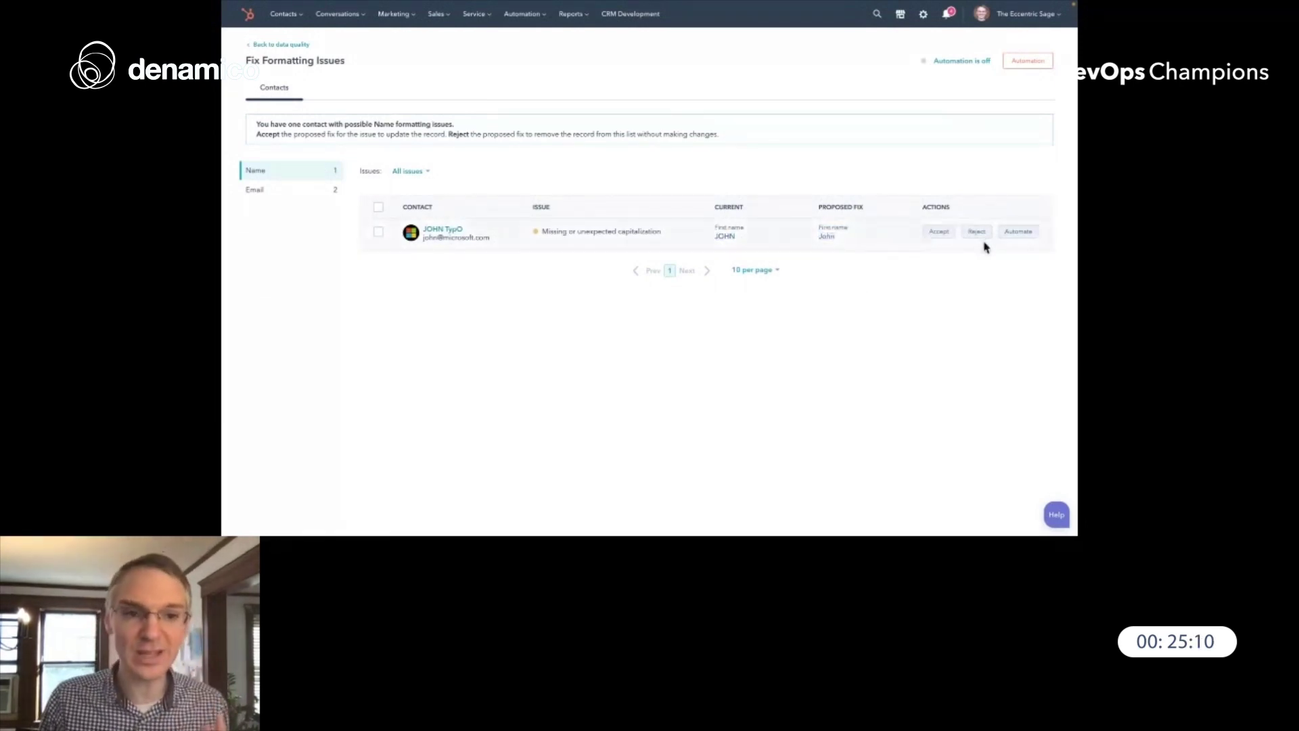
left_click(275, 194)
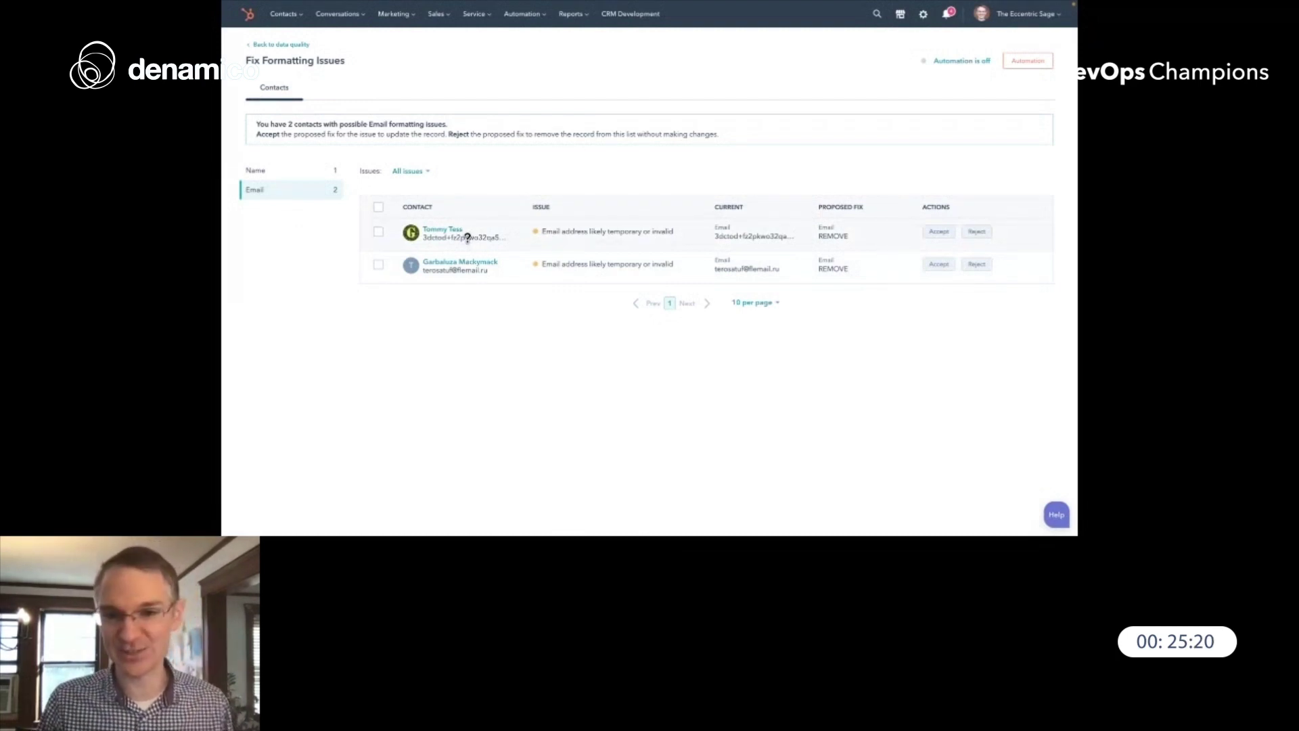
left_click(311, 171)
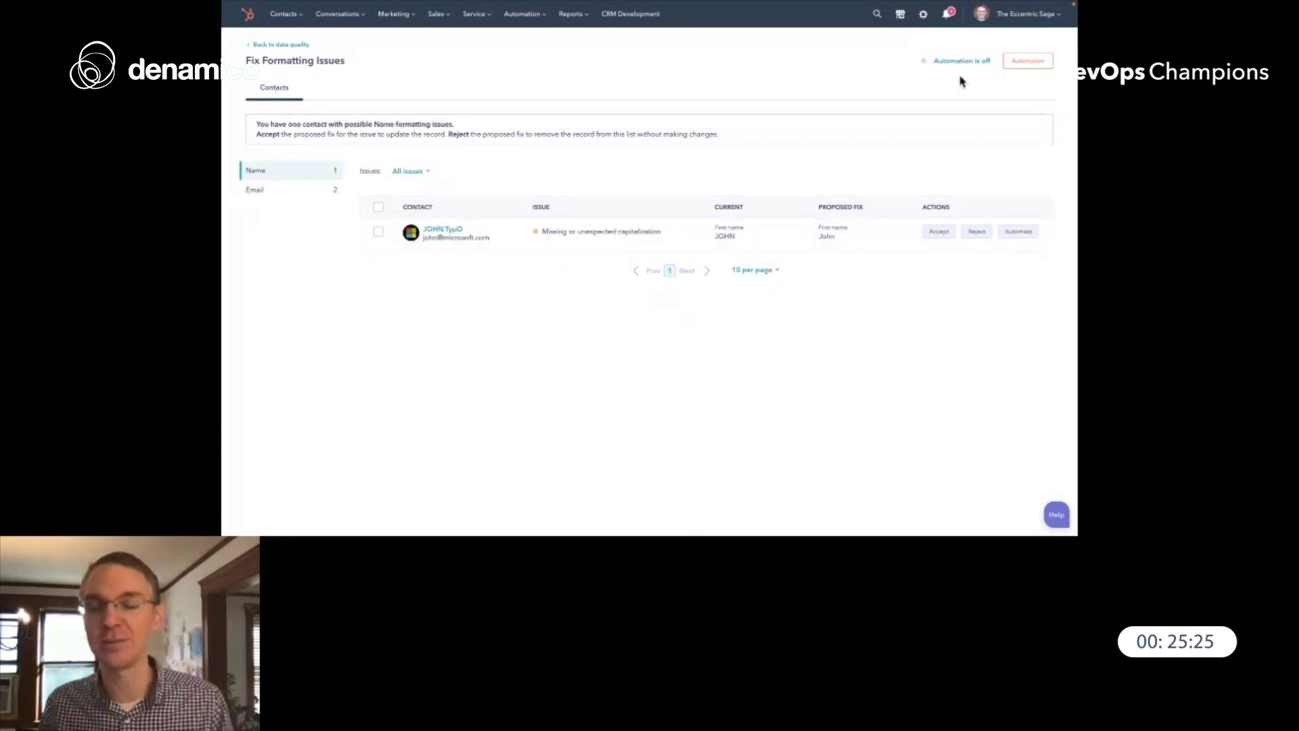
Select the Capitalize First Name and Capitalize Last Name rules in the formatting issue automation.
left_click(1026, 63)
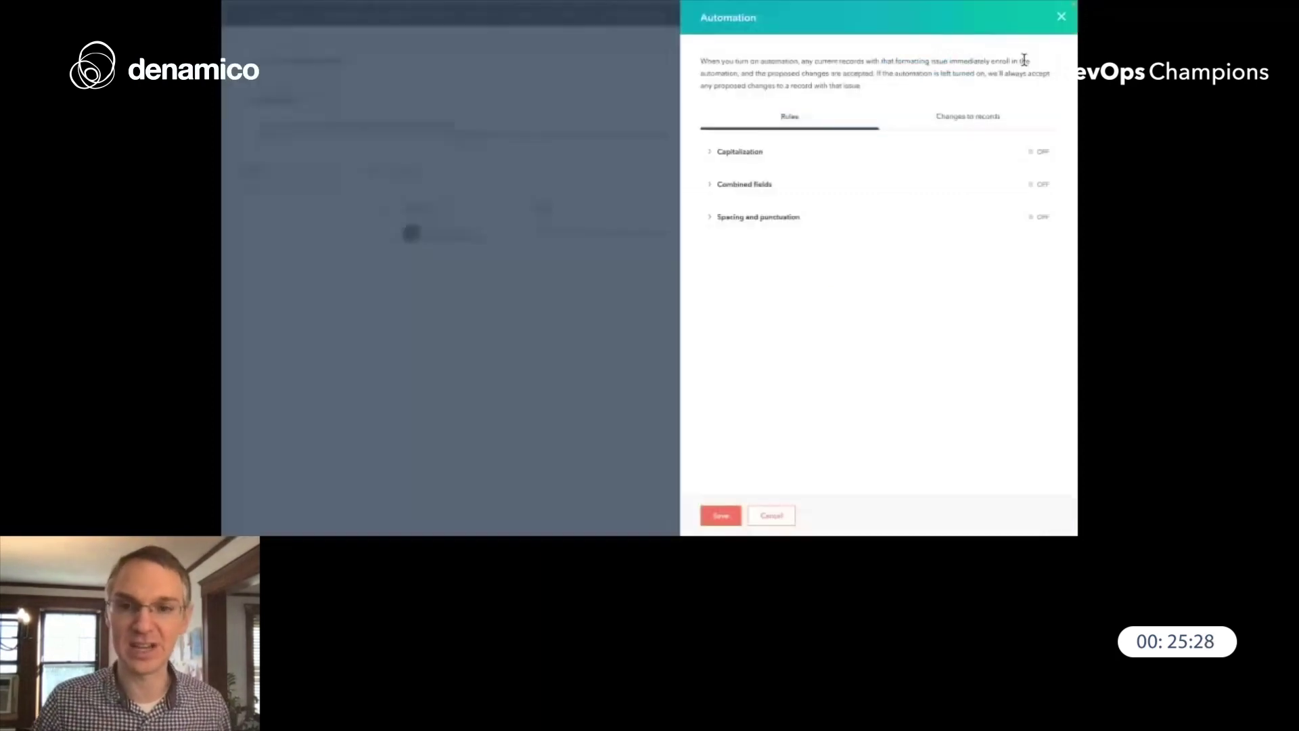
left_click(736, 152)
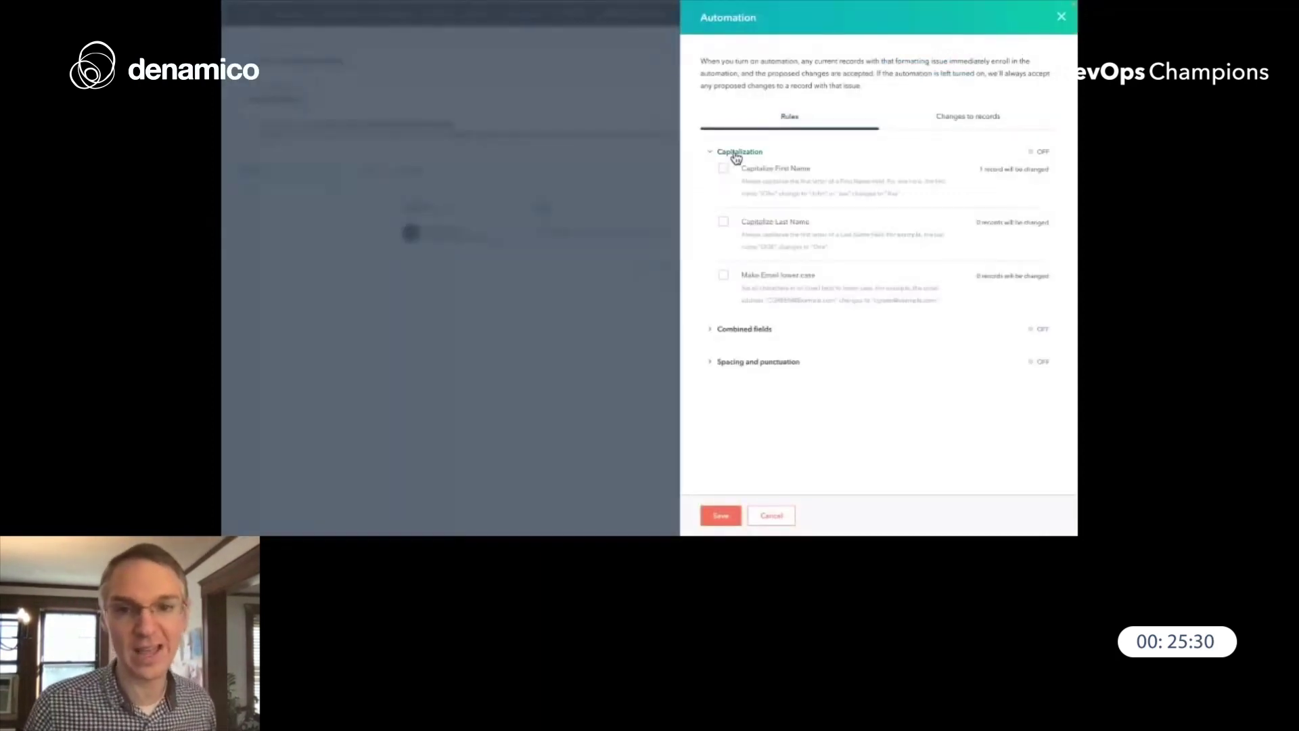
left_click(724, 168)
left_click(723, 221)
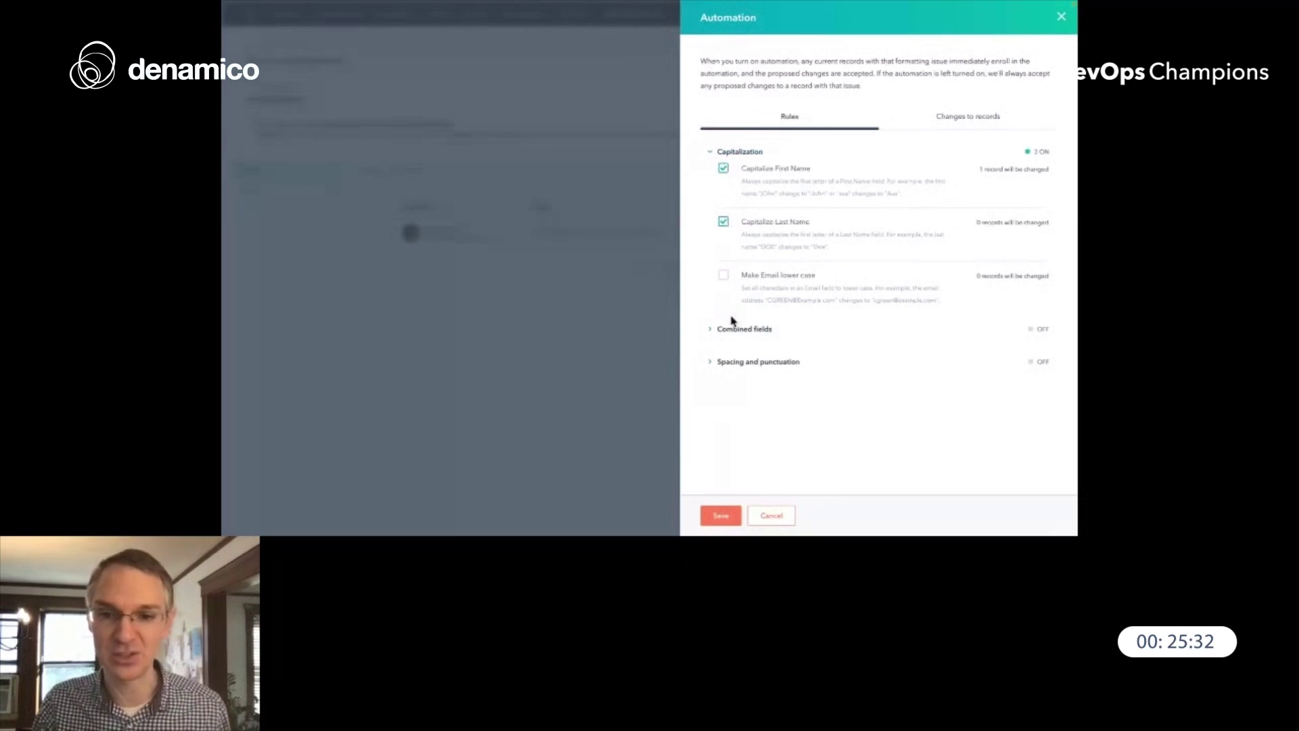
Select the Email and Last Name spacing and punctuation rules and close the automation settings without saving.
left_click(743, 363)
scroll(812, 339, "down", 1)
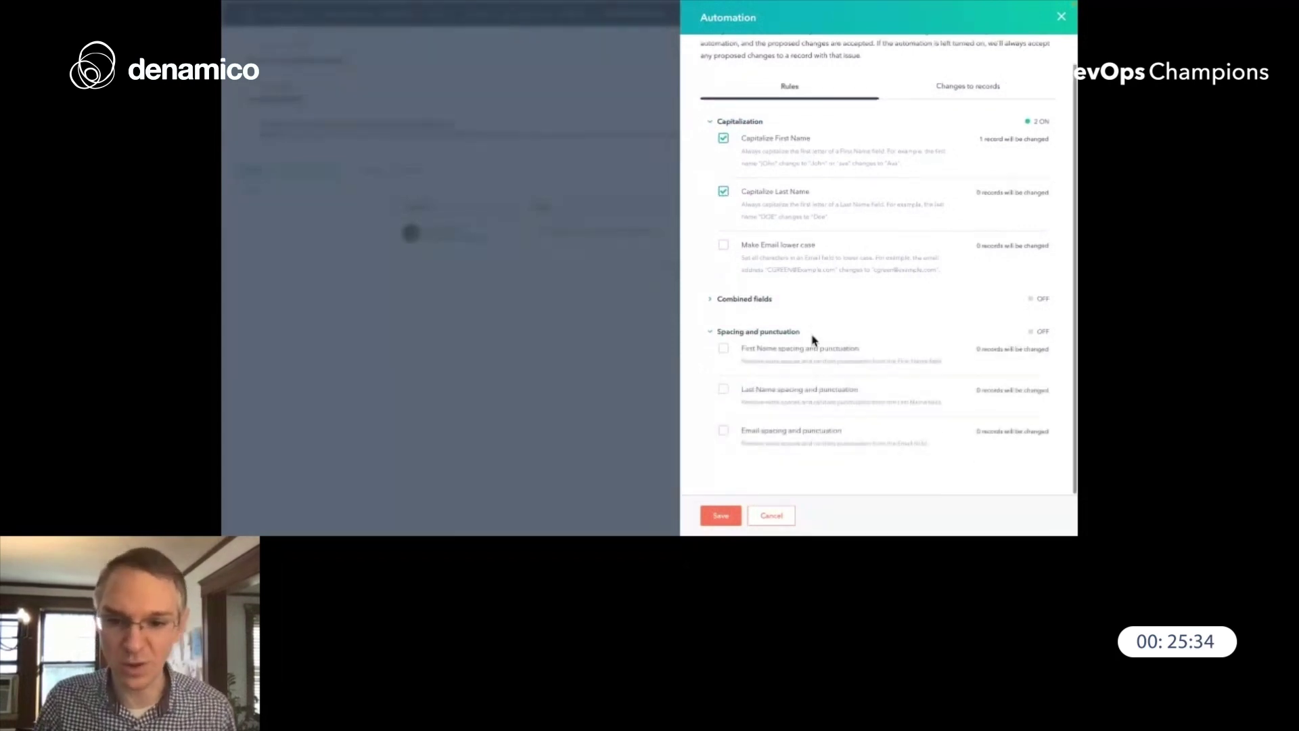
left_click(724, 432)
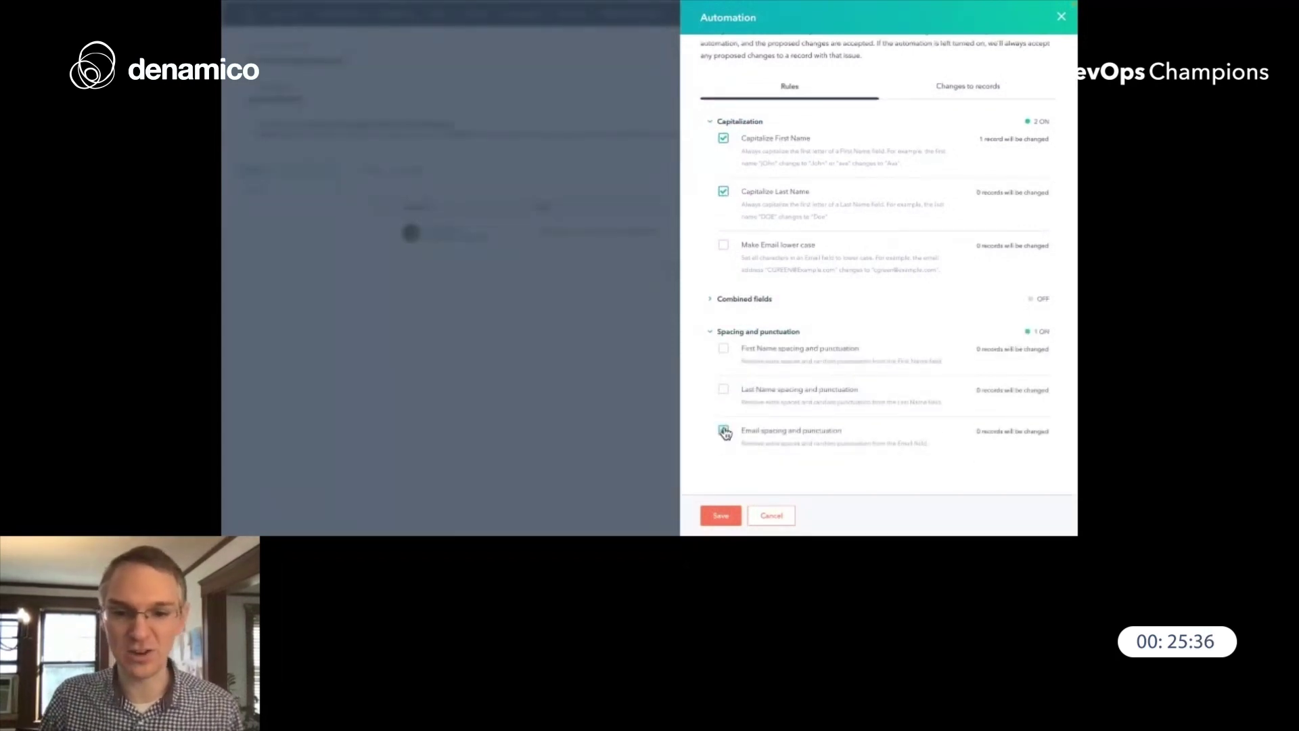
left_click(723, 389)
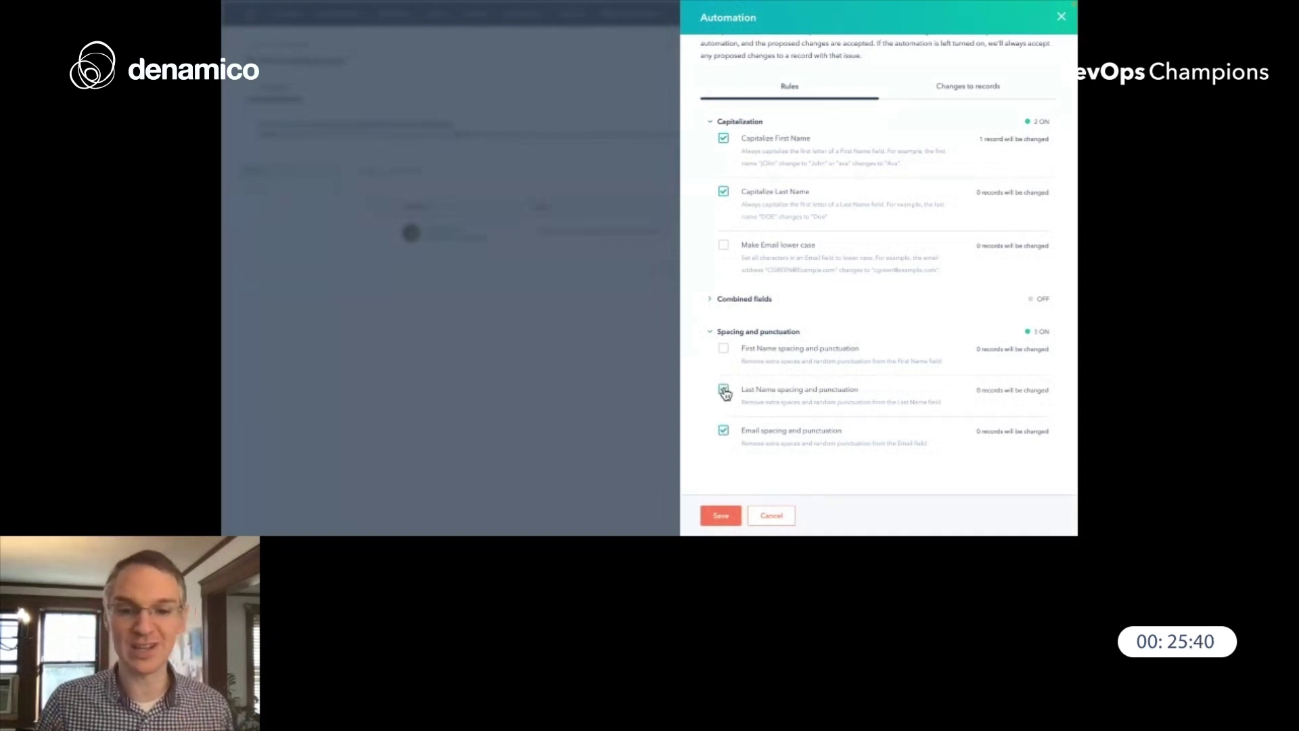
scroll(1066, 27, "up", 1)
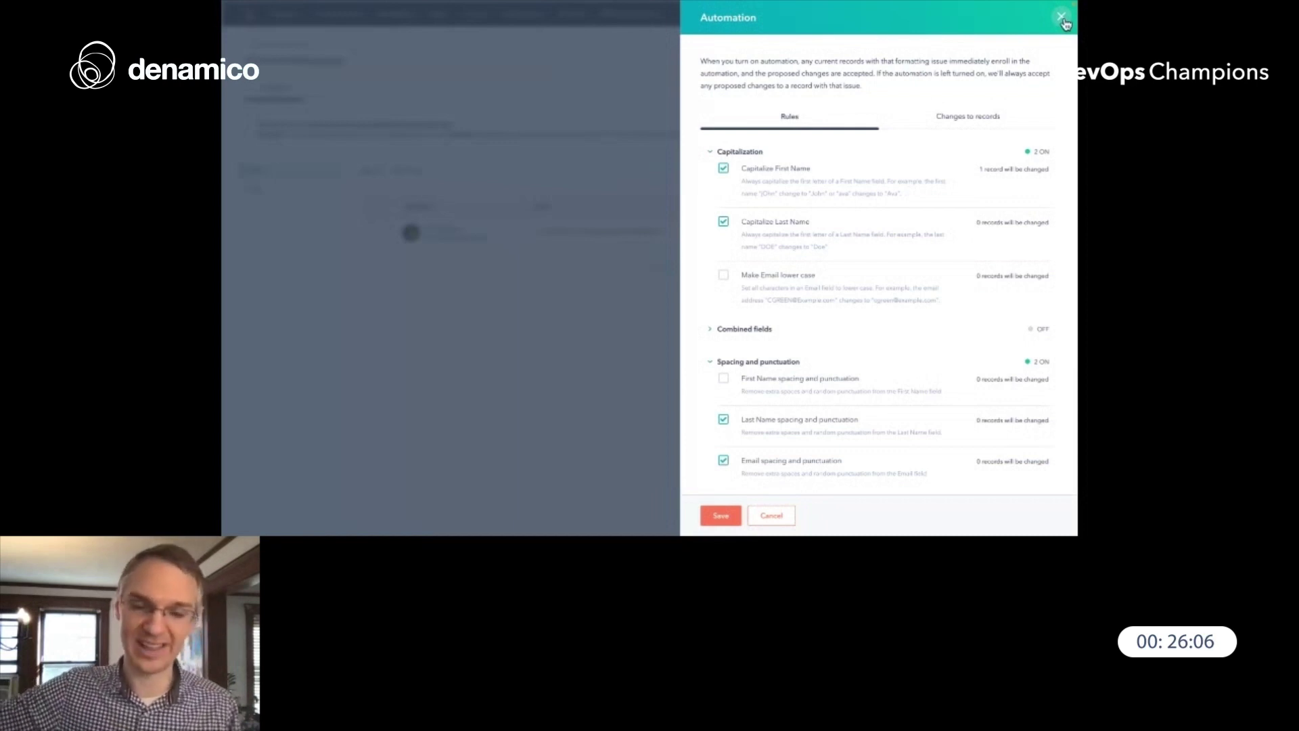
left_click(1062, 18)
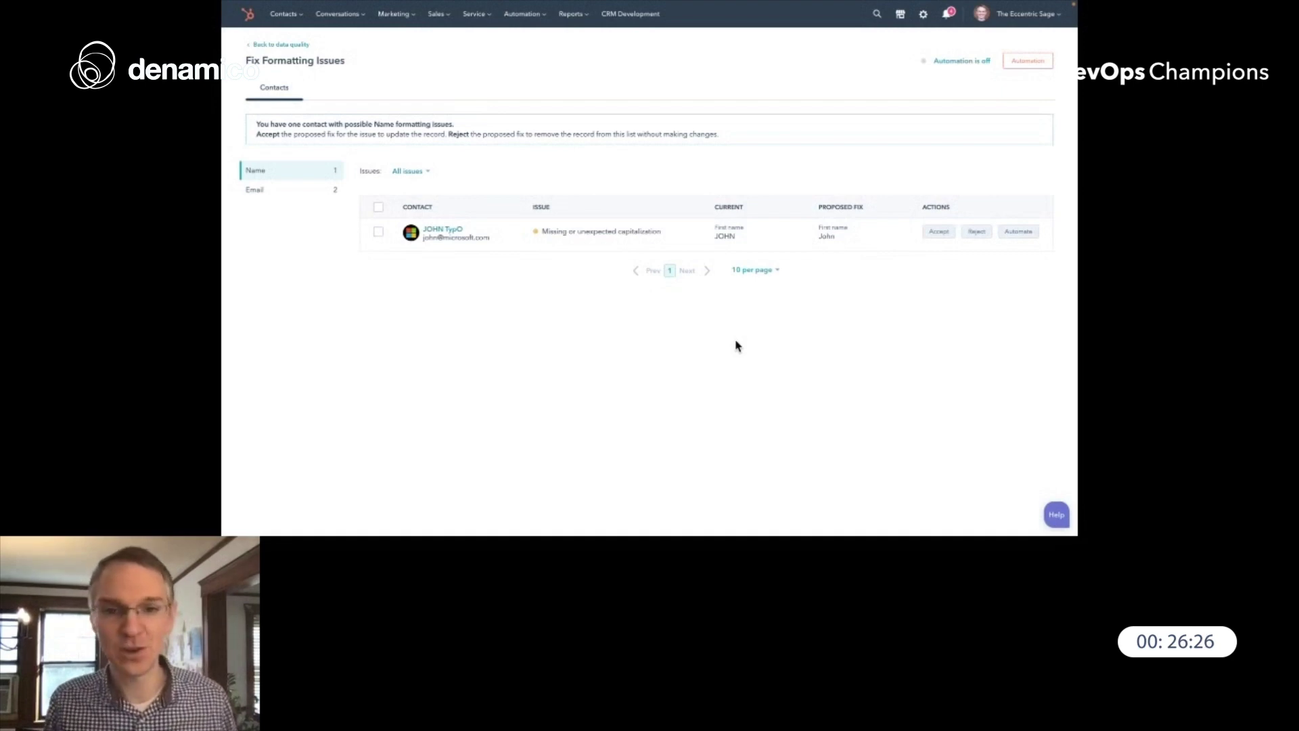
Check the slide listing the favorite updates of 2022 and return to HubSpot.
key("alt+Tab")
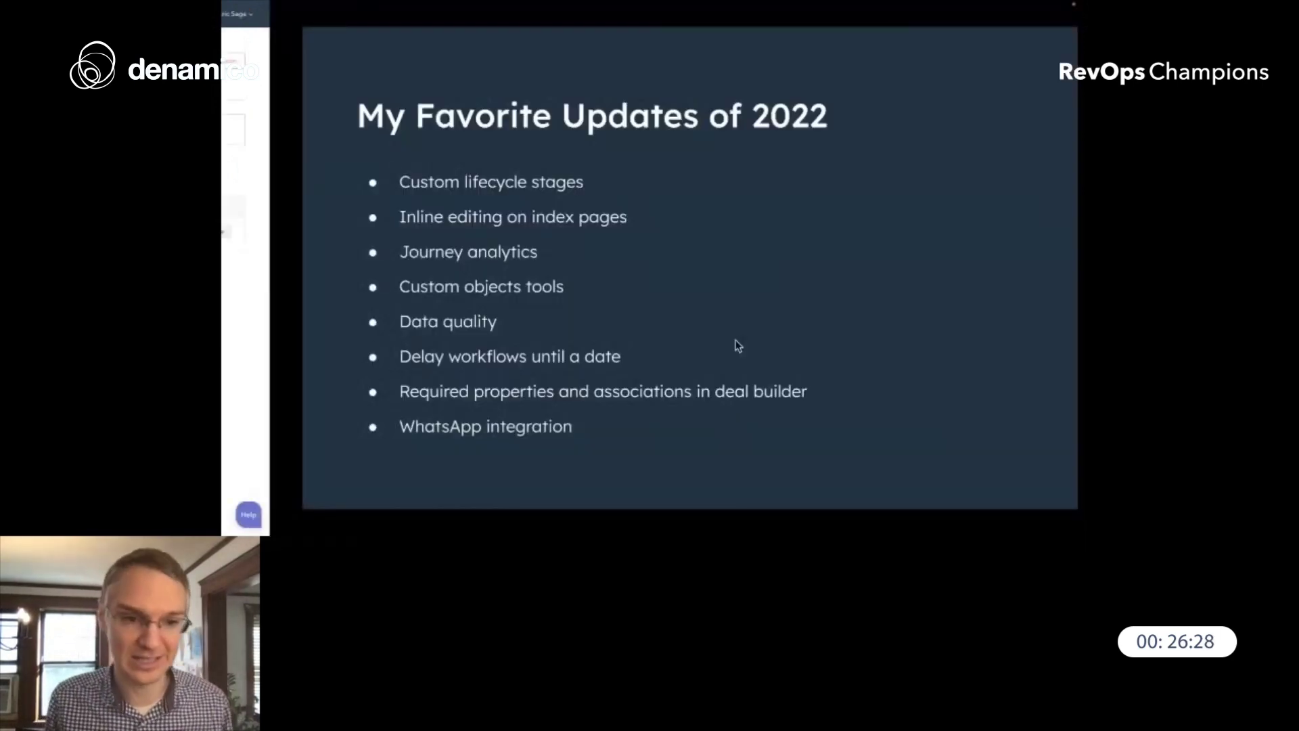
key("F5")
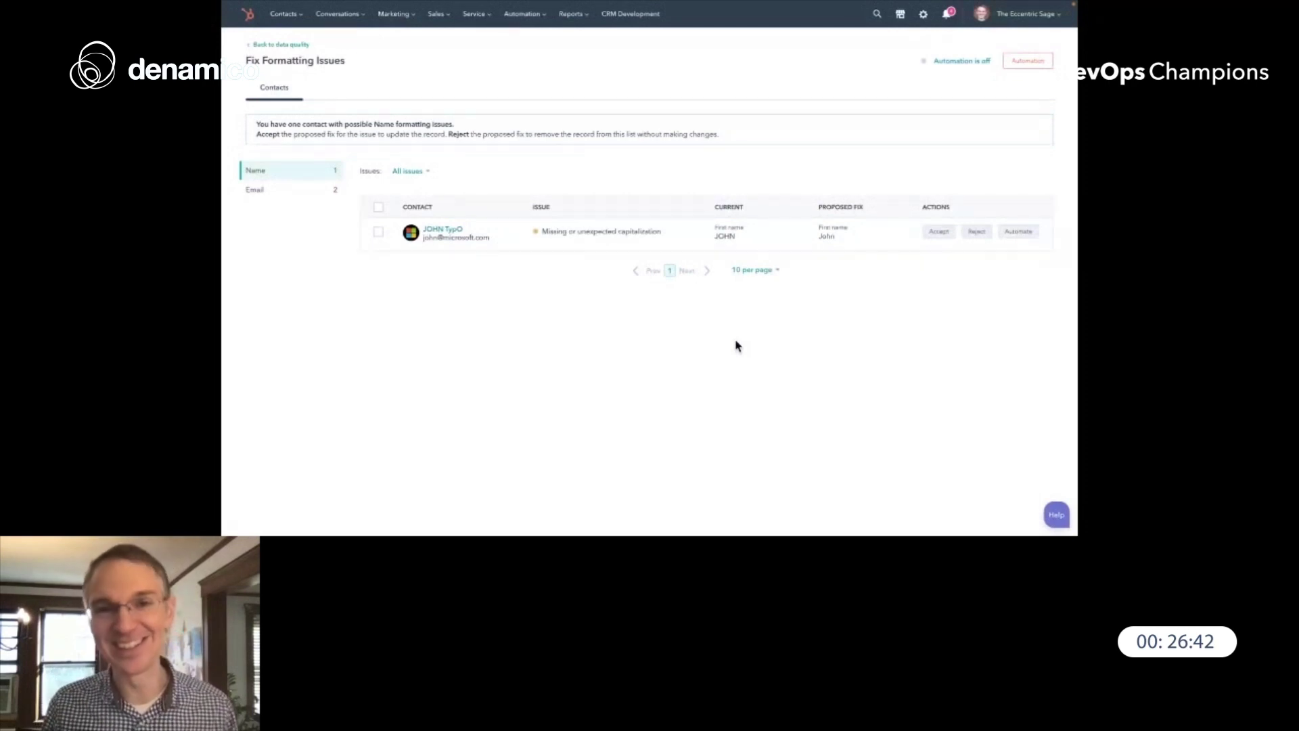
Open the CRM card builder in the CRM development tools and add an Alert component to the card.
left_click(650, 23)
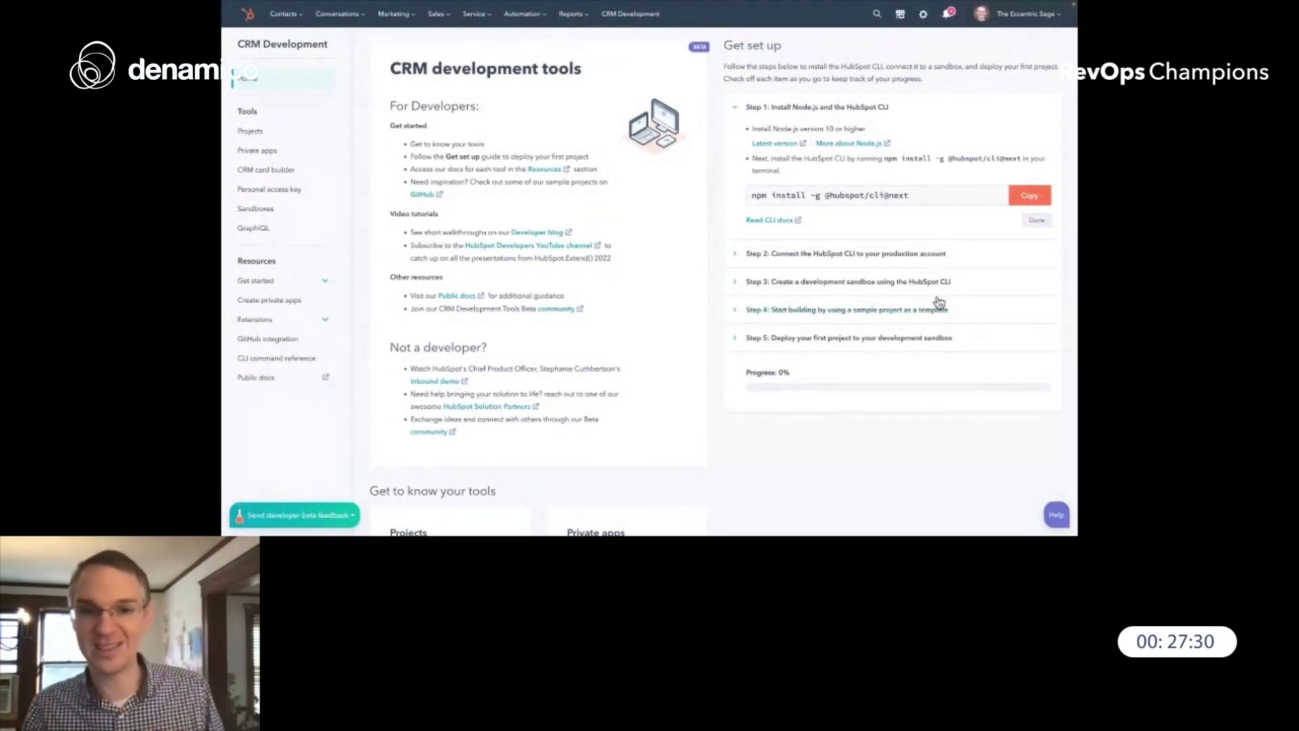
left_click(277, 131)
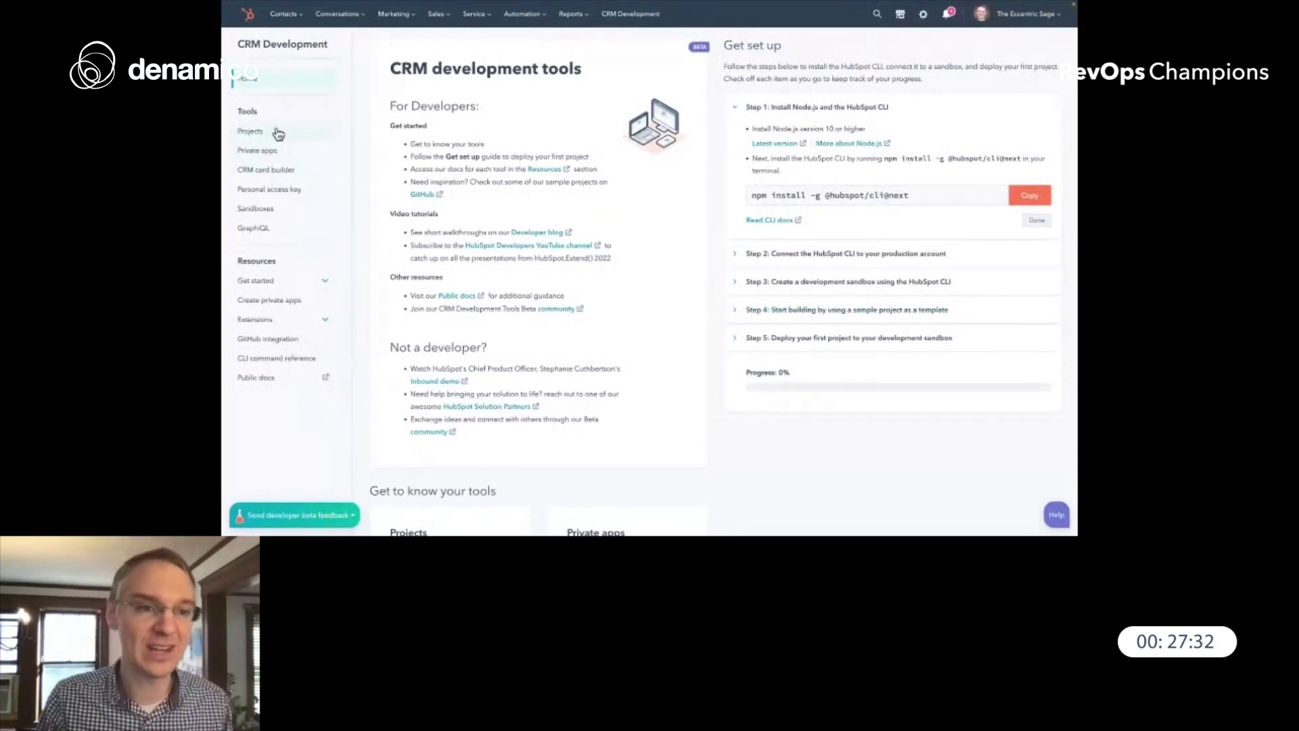
left_click(277, 156)
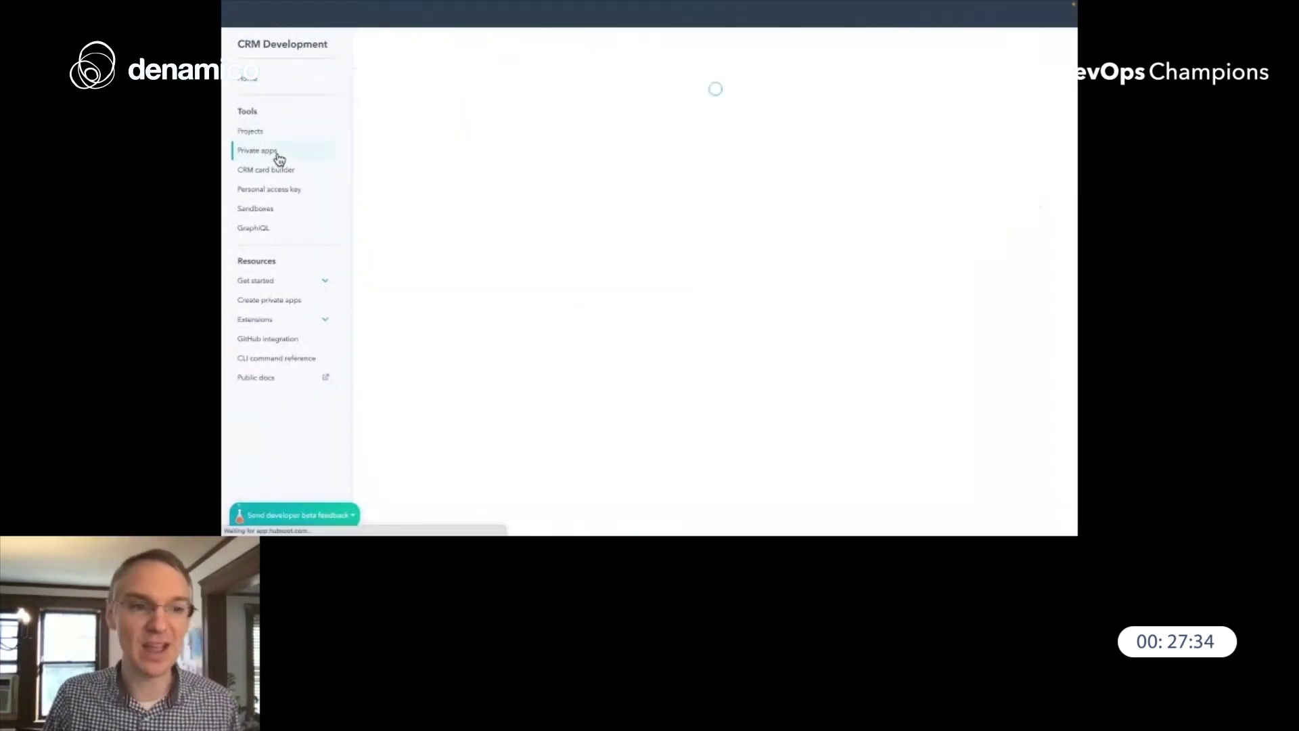
left_click(281, 175)
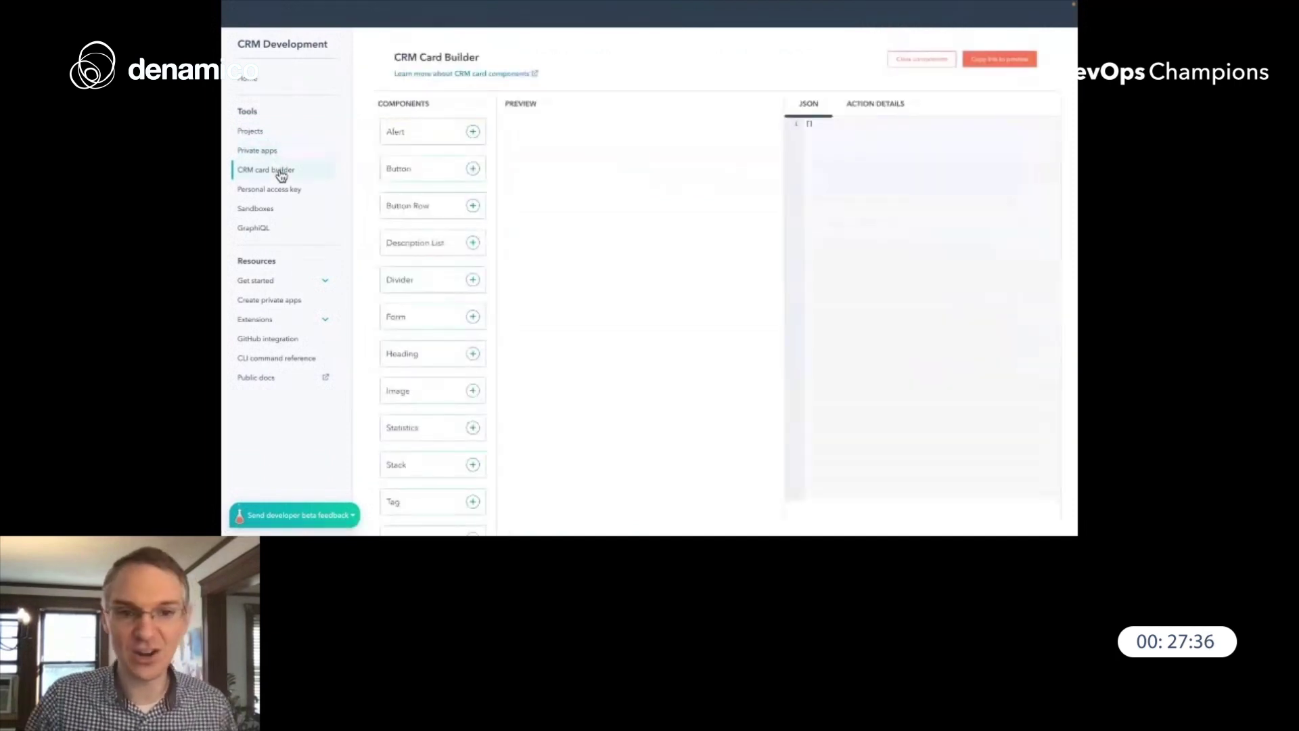
left_click(473, 132)
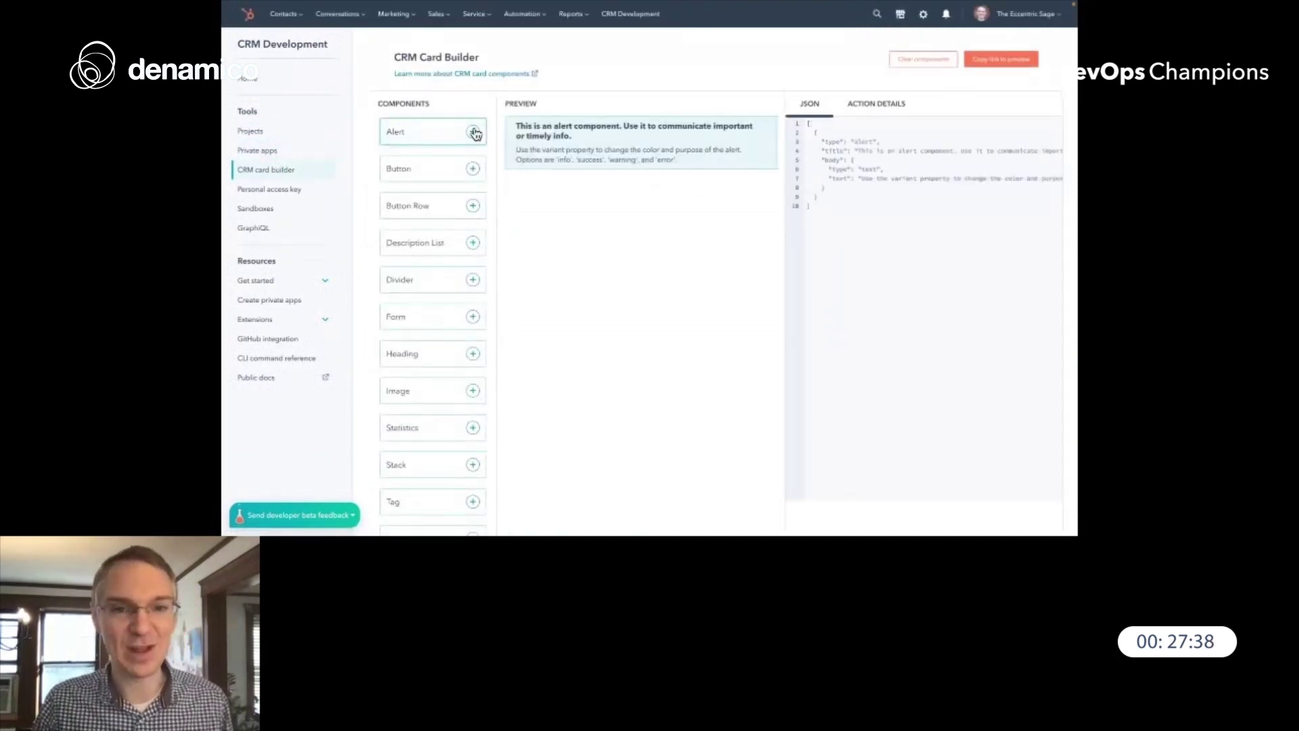
Add a Button component and a Button Row component to the CRM card below the alert.
left_click(473, 169)
left_click(473, 205)
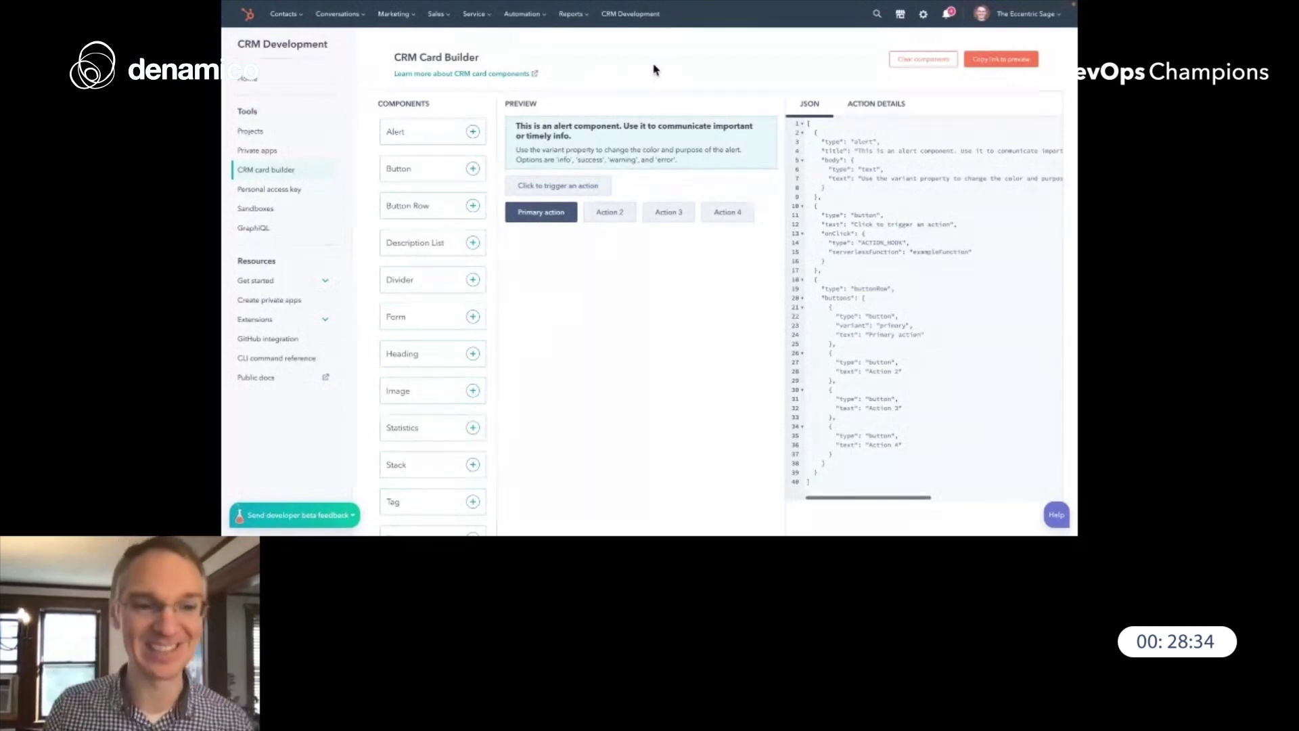
Create a blank contact-based workflow from scratch in the workflows tool.
mouse_move(523, 14)
left_click(541, 68)
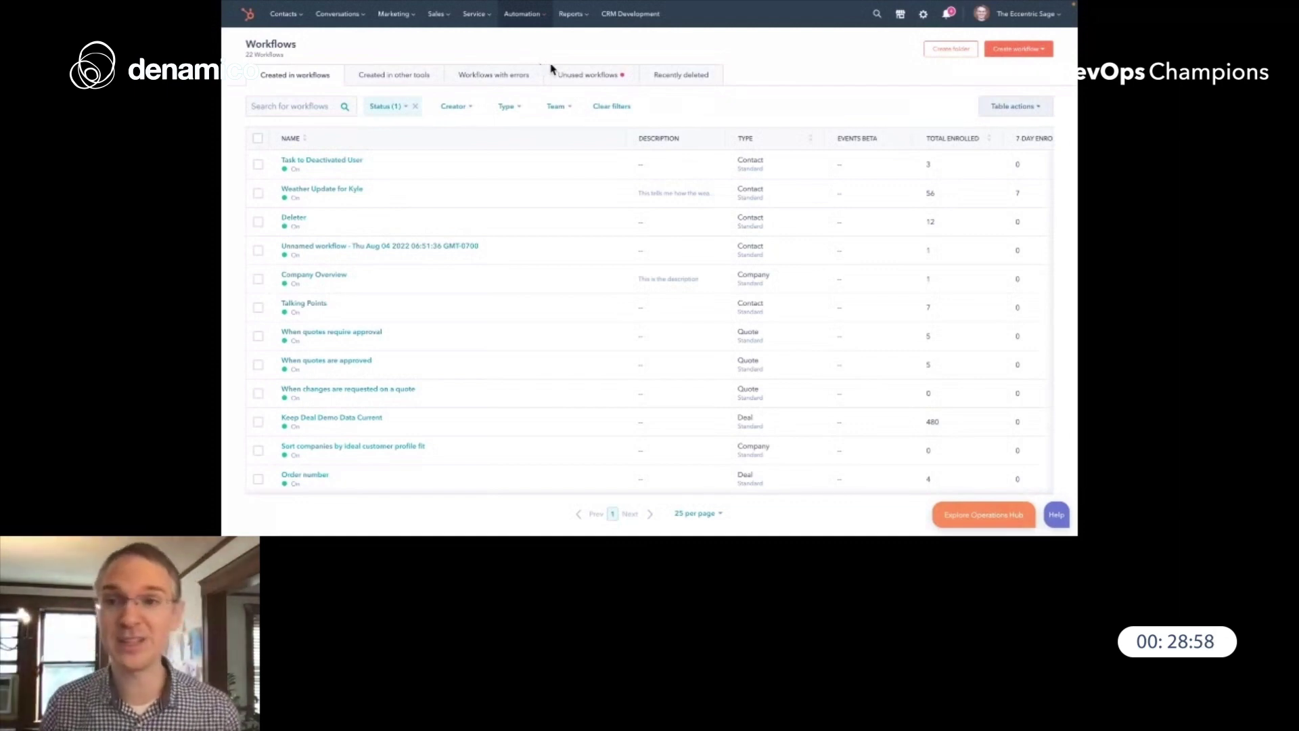
left_click(1034, 49)
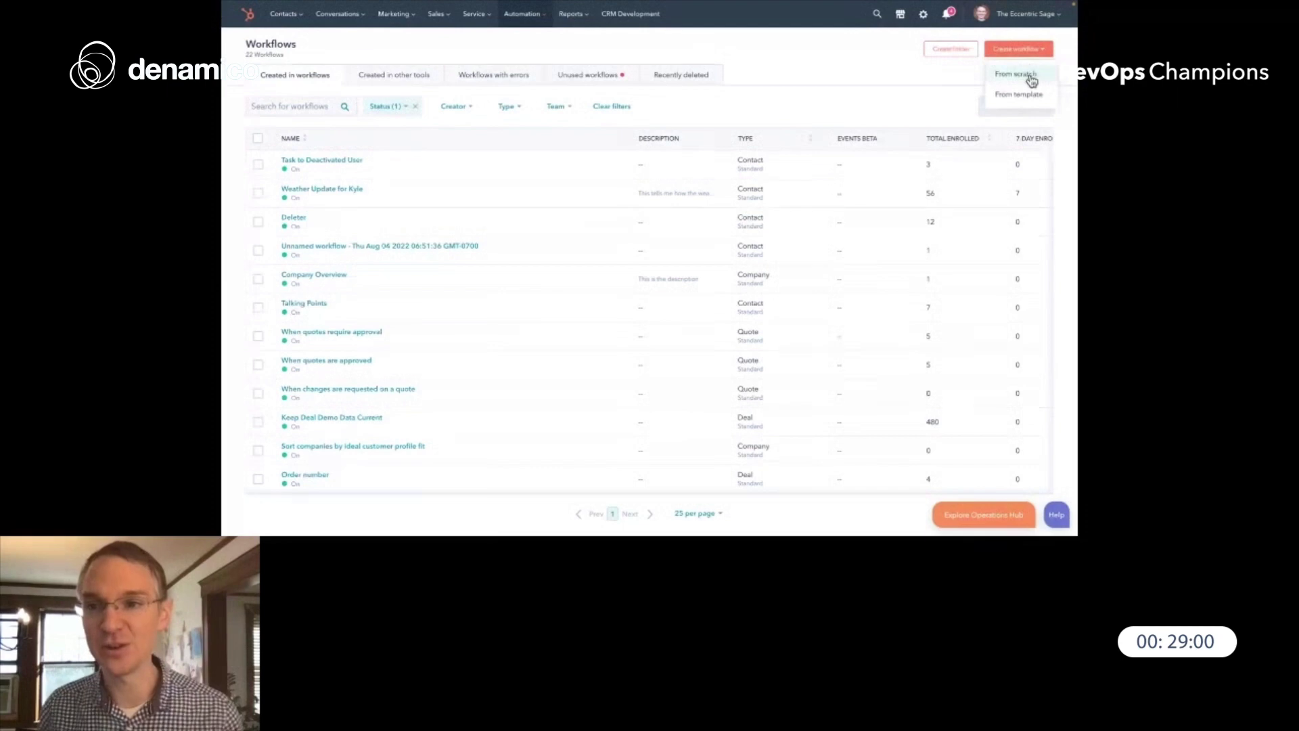
left_click(1032, 77)
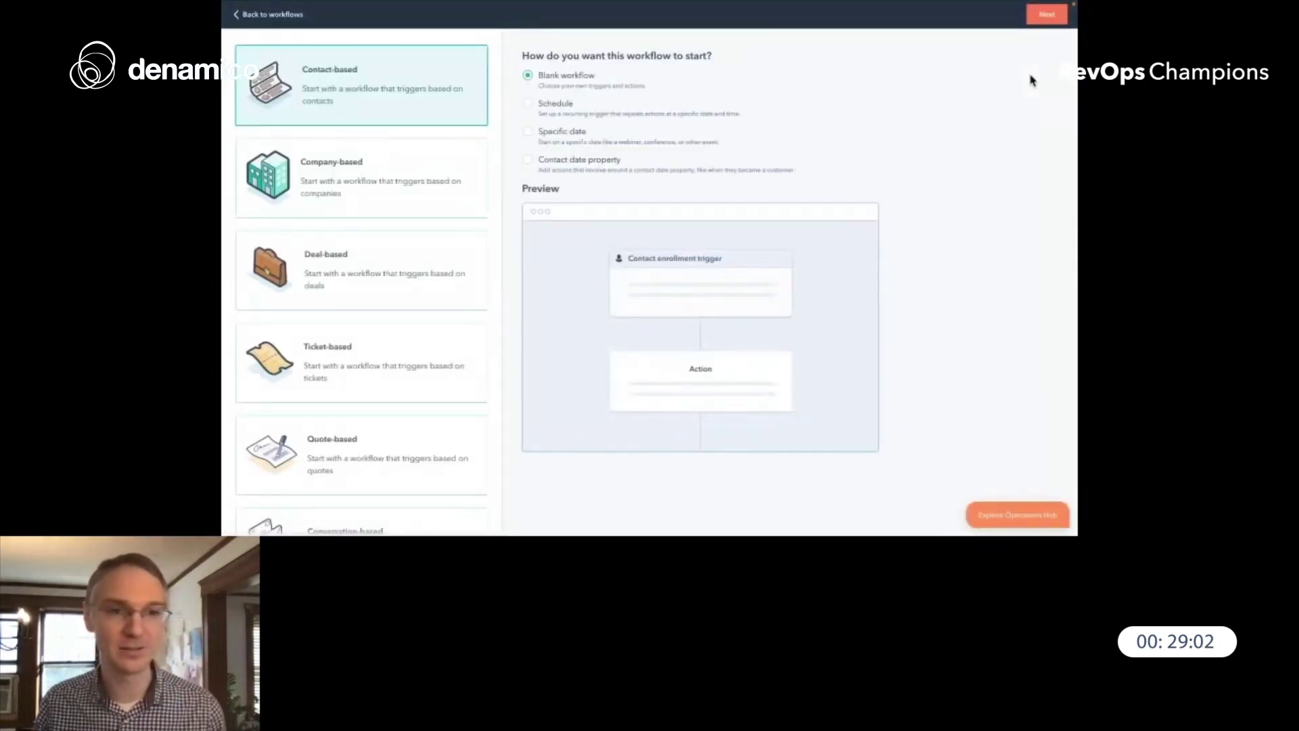
left_click(1042, 14)
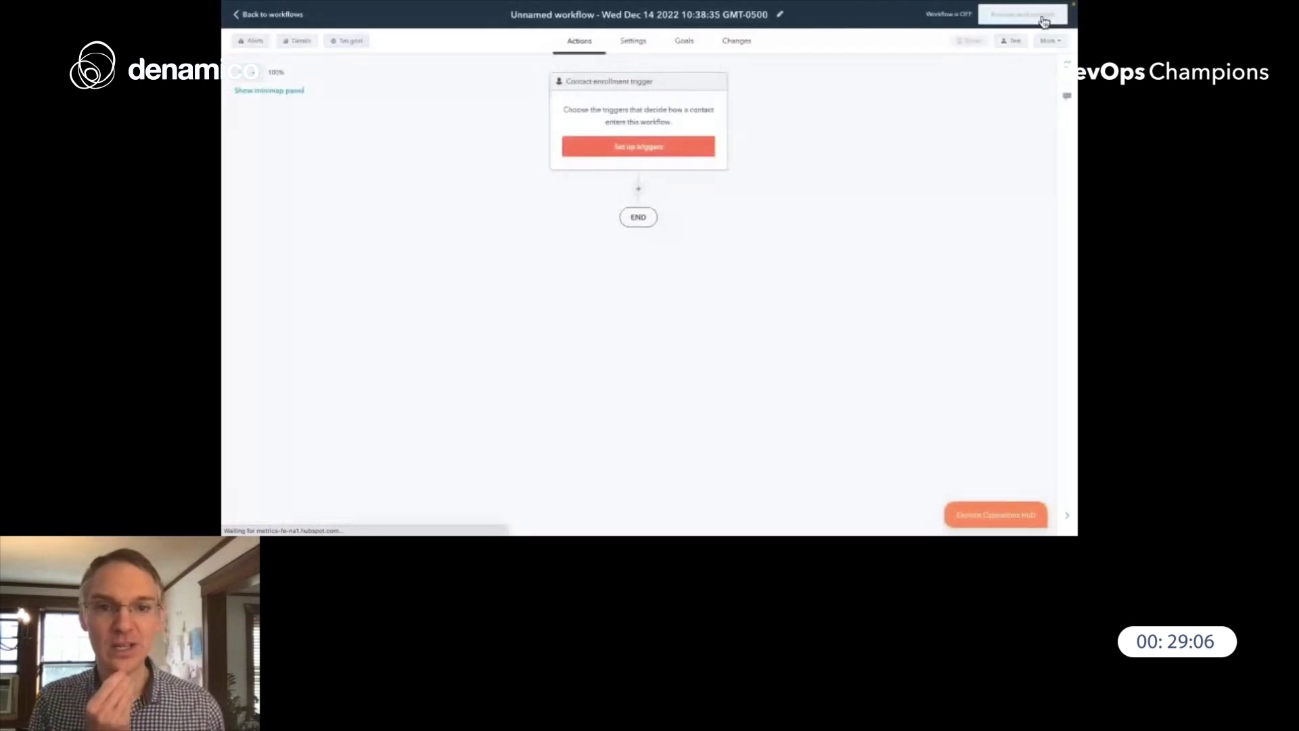
Set the workflow's enrollment trigger to contacts who filled out the Registration Form on any page.
left_click(638, 153)
left_click(904, 286)
type("regist")
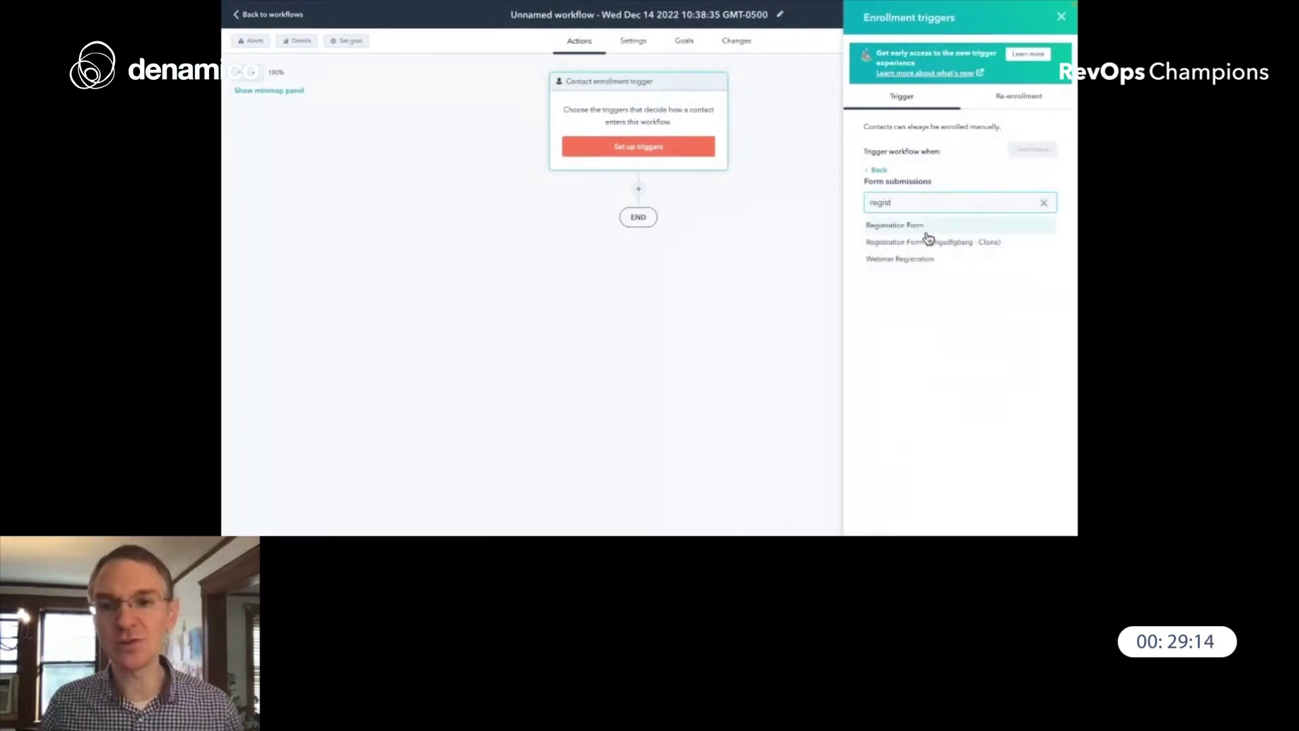
left_click(927, 230)
left_click(900, 373)
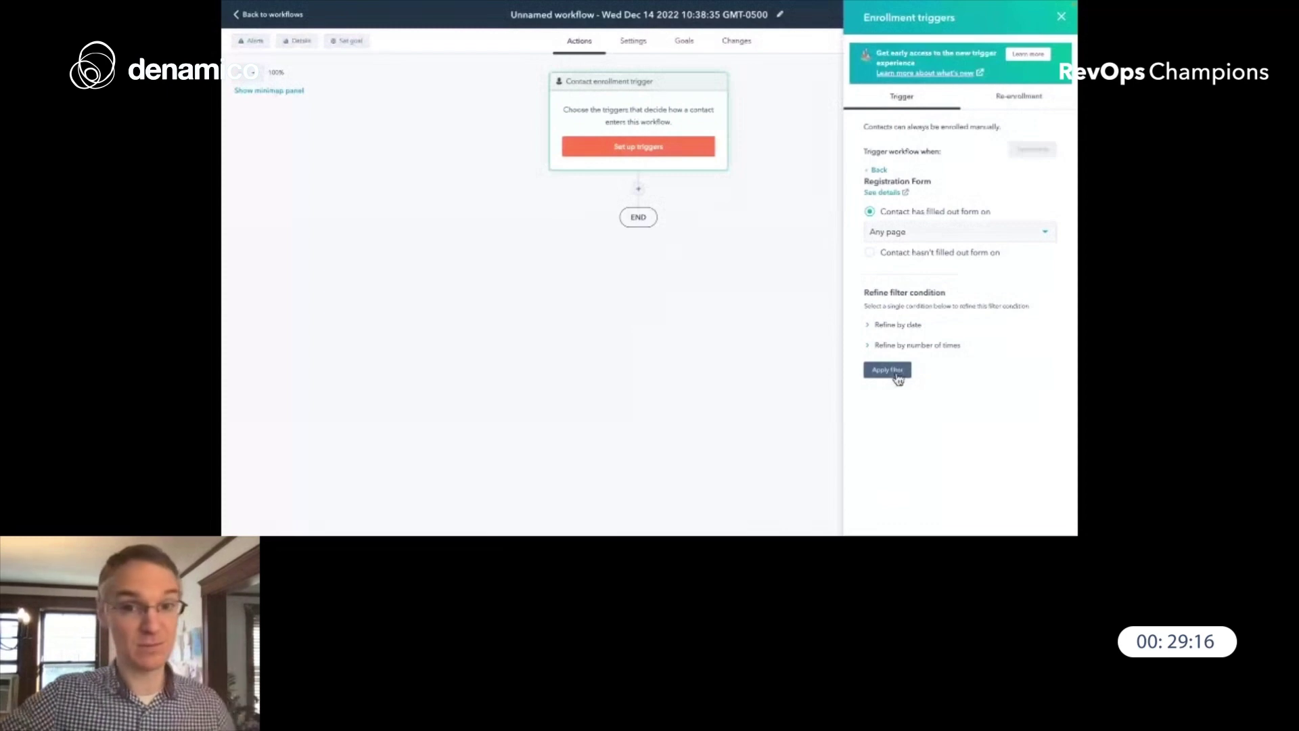
left_click(884, 514)
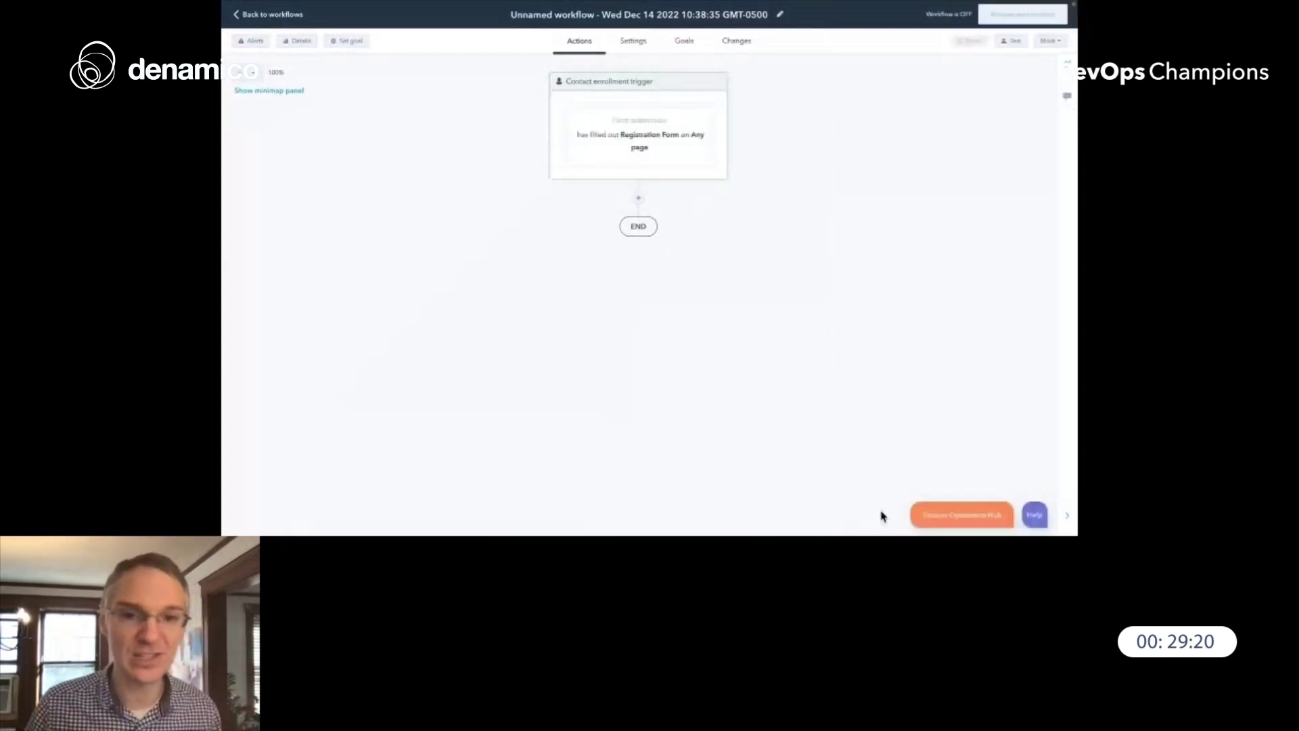
Add a Delay until a date action with calendar date 02/14/2023 and time of day 3:00 PM EST.
left_click(640, 202)
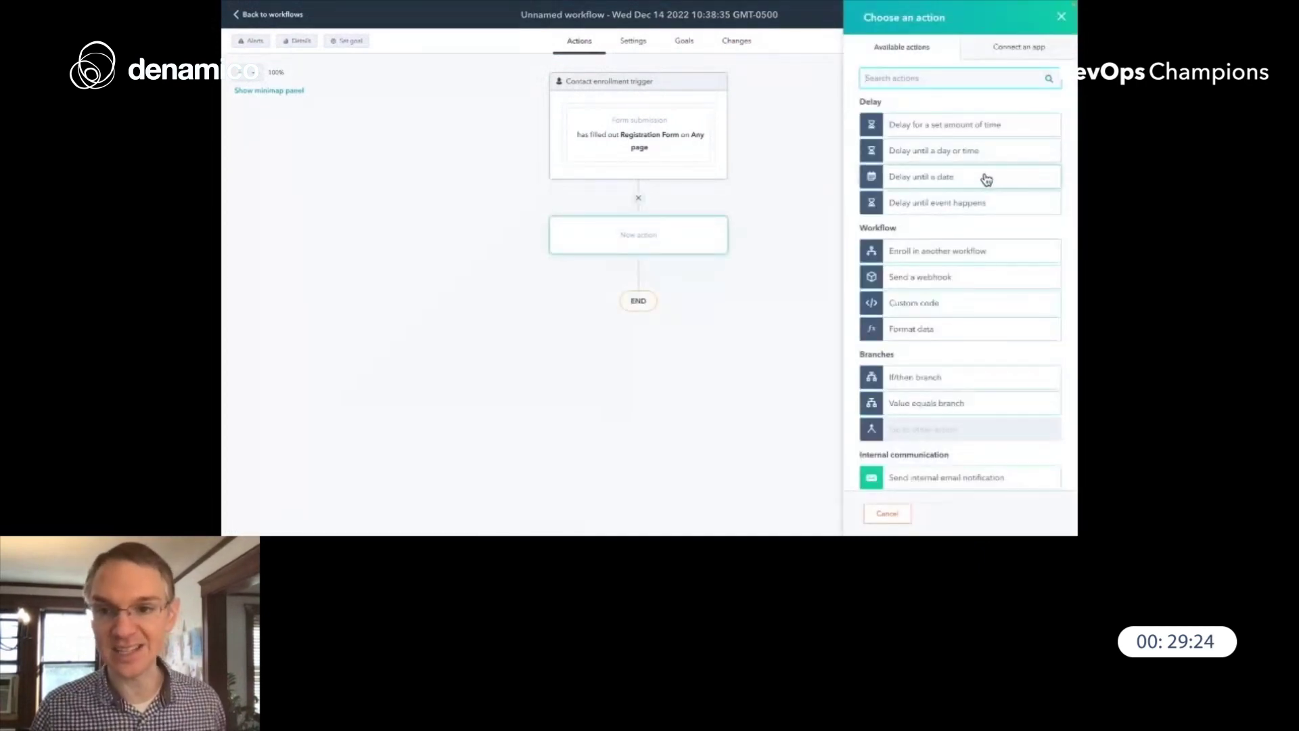
left_click(940, 184)
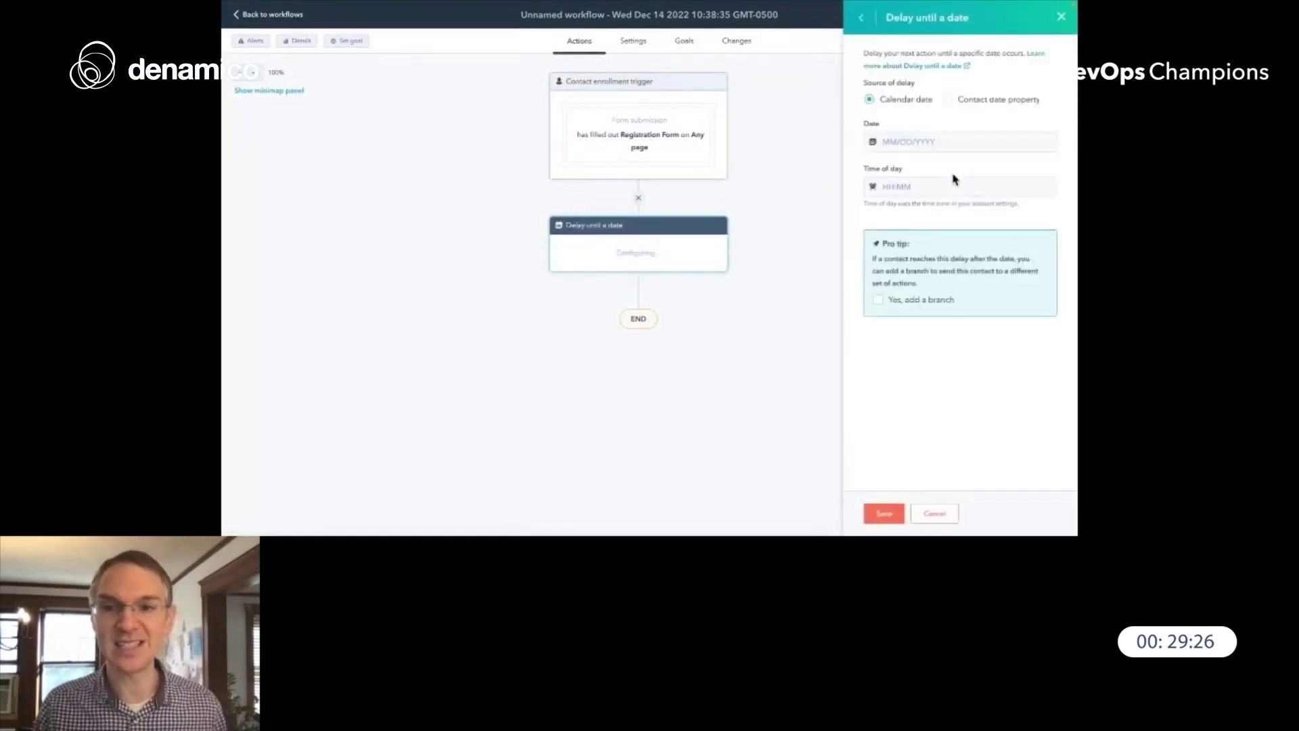
left_click(953, 142)
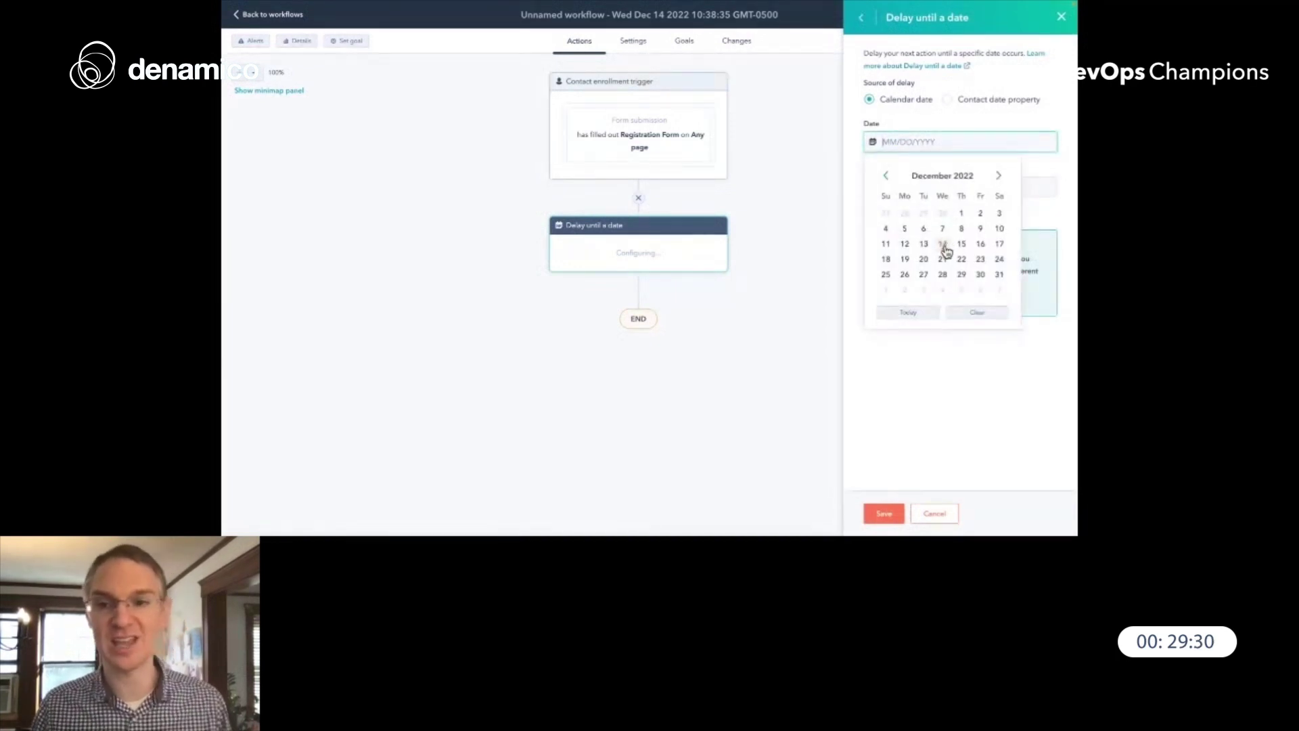
left_click(999, 176)
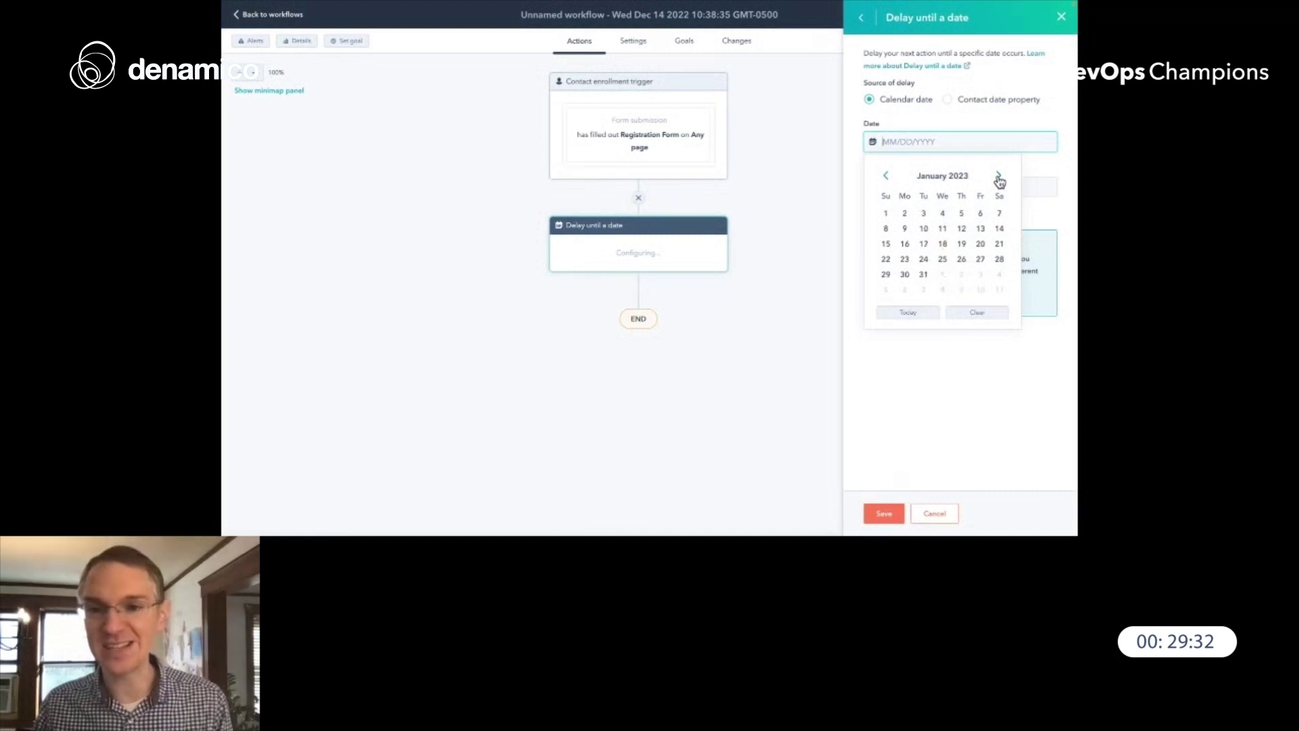
left_click(999, 176)
left_click(924, 244)
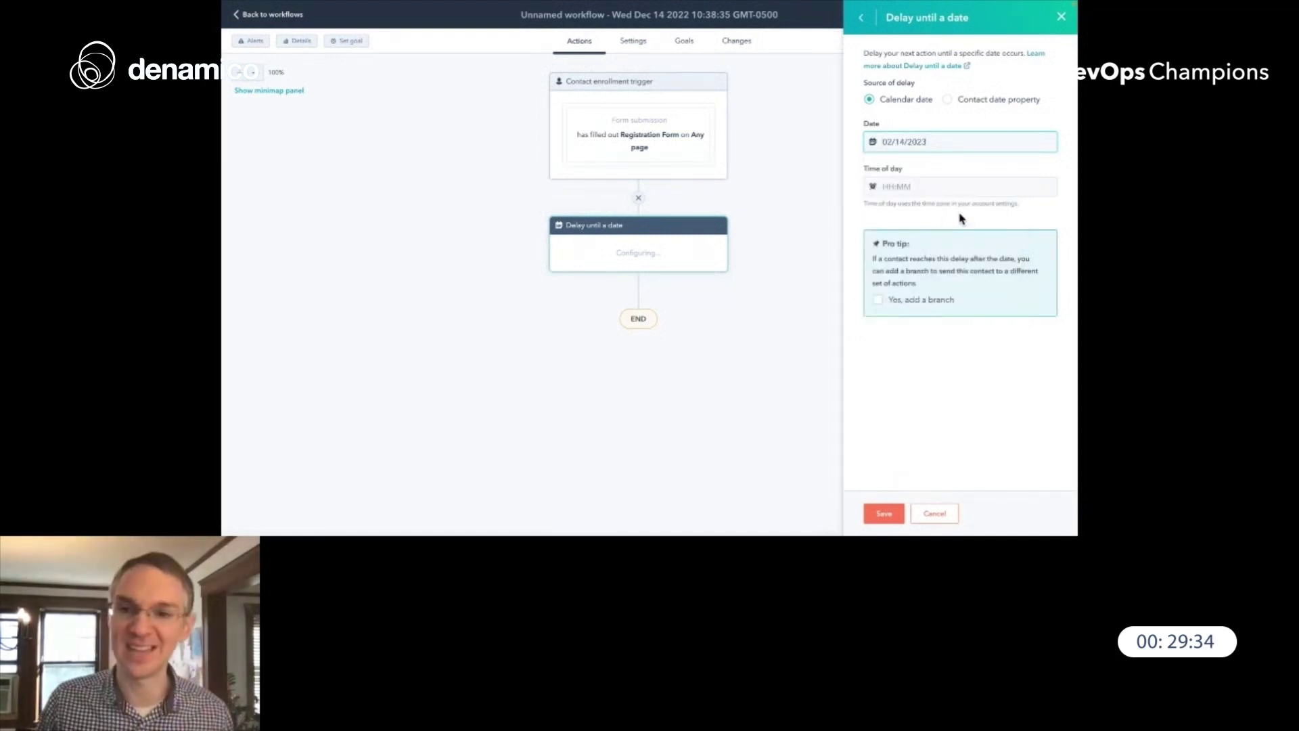
left_click(932, 188)
scroll(938, 245, "down", 15)
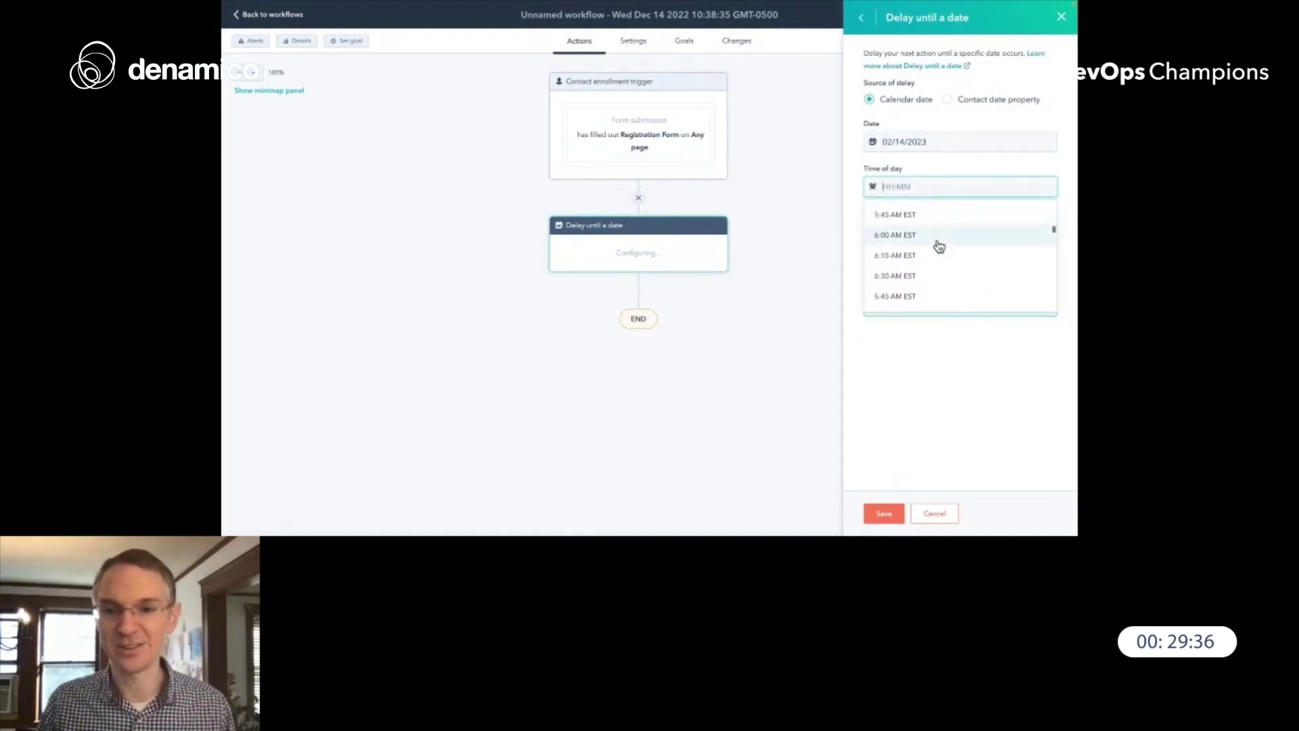
scroll(936, 251, "down", 3)
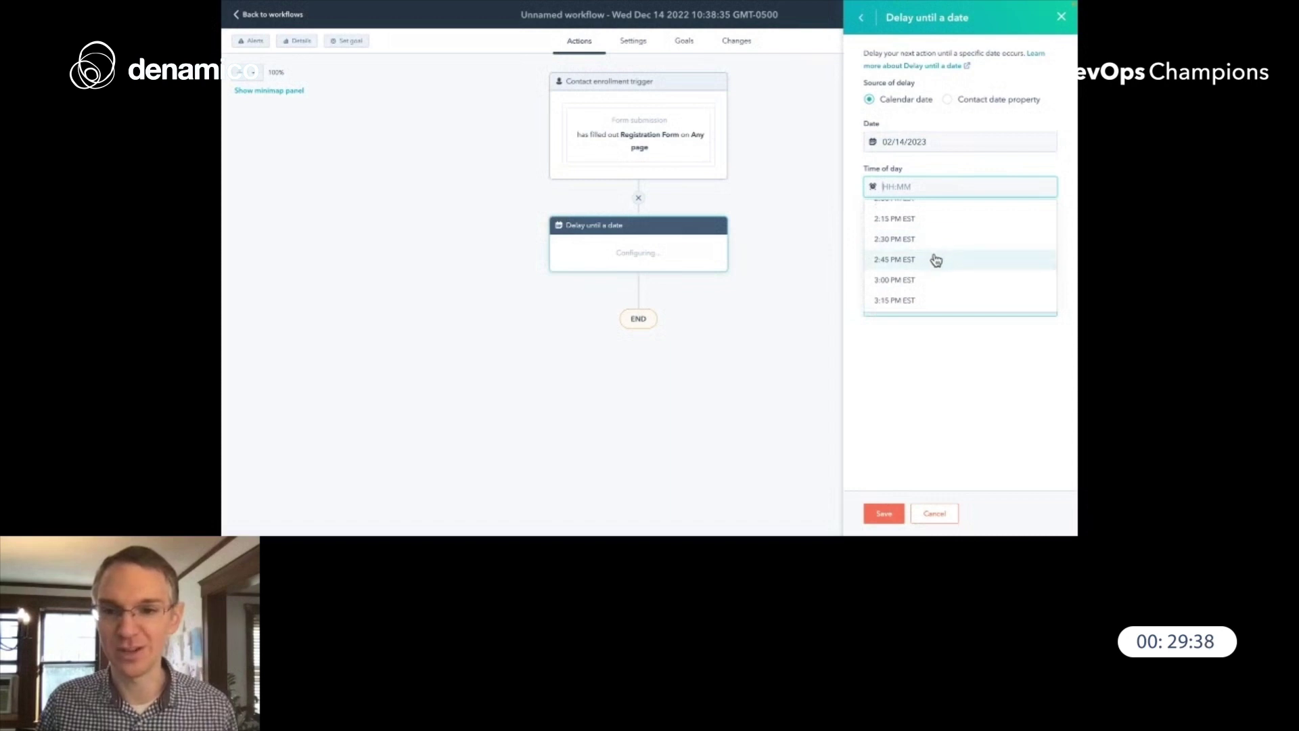
left_click(917, 282)
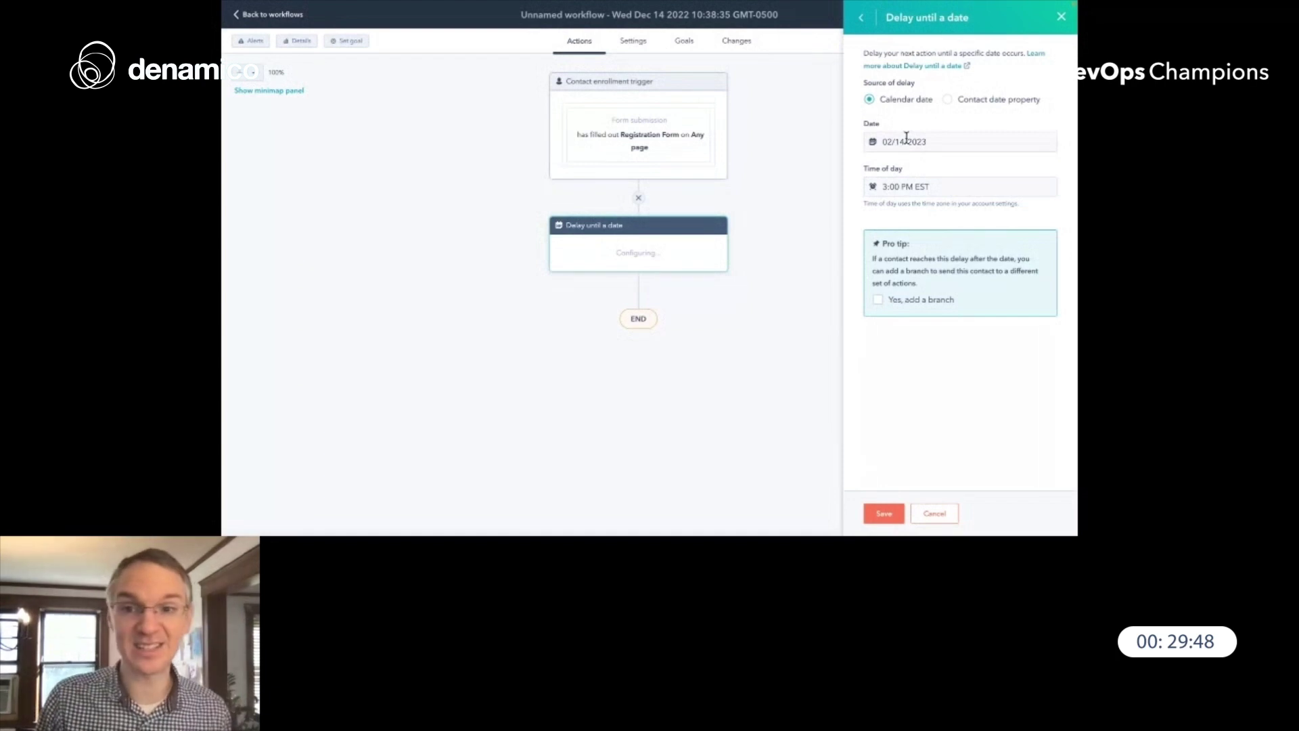
Switch the delay's source to a contact date property and choose Admin Test Date.
left_click(950, 101)
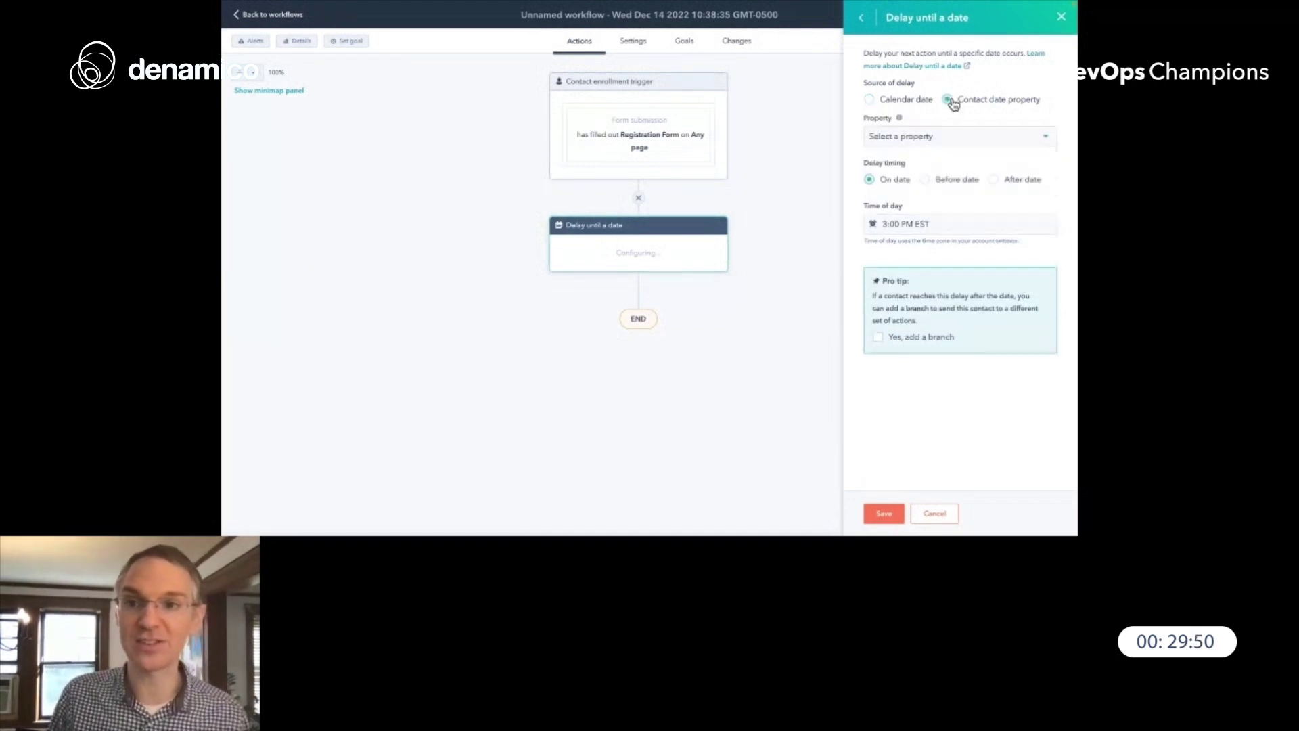
left_click(976, 143)
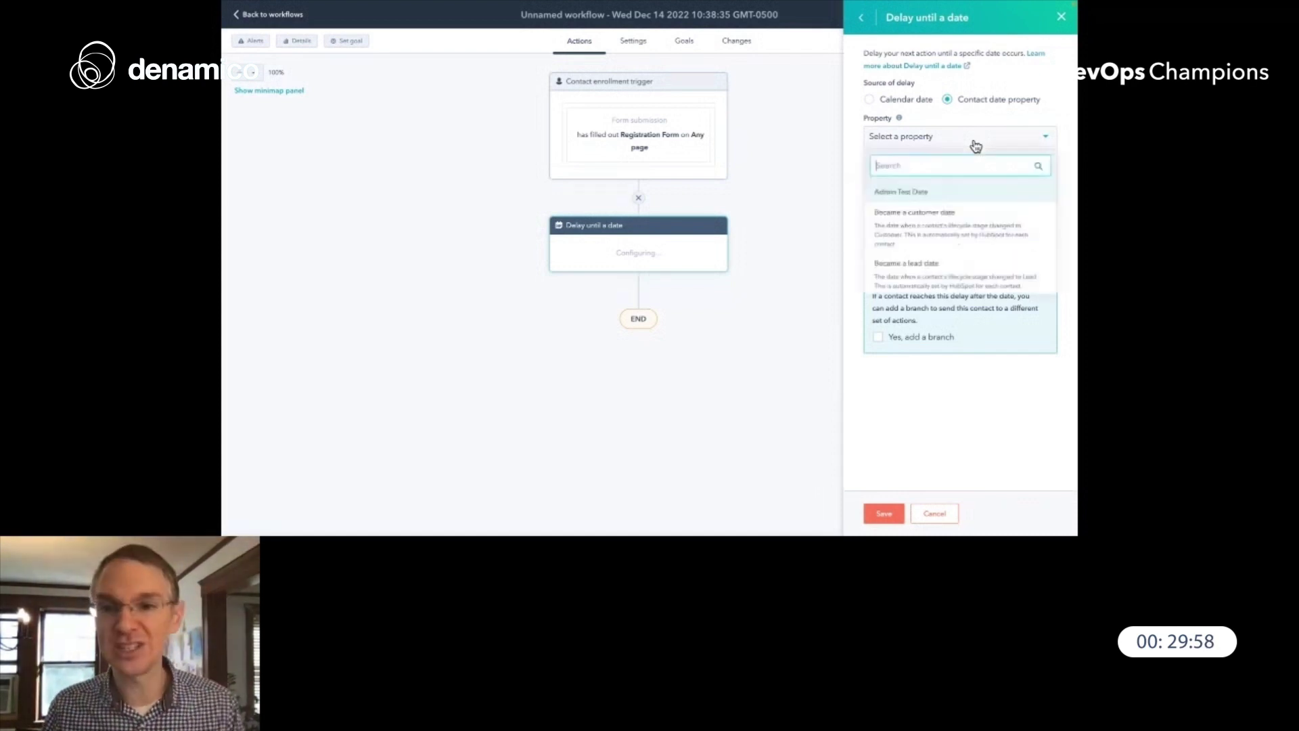
left_click(985, 194)
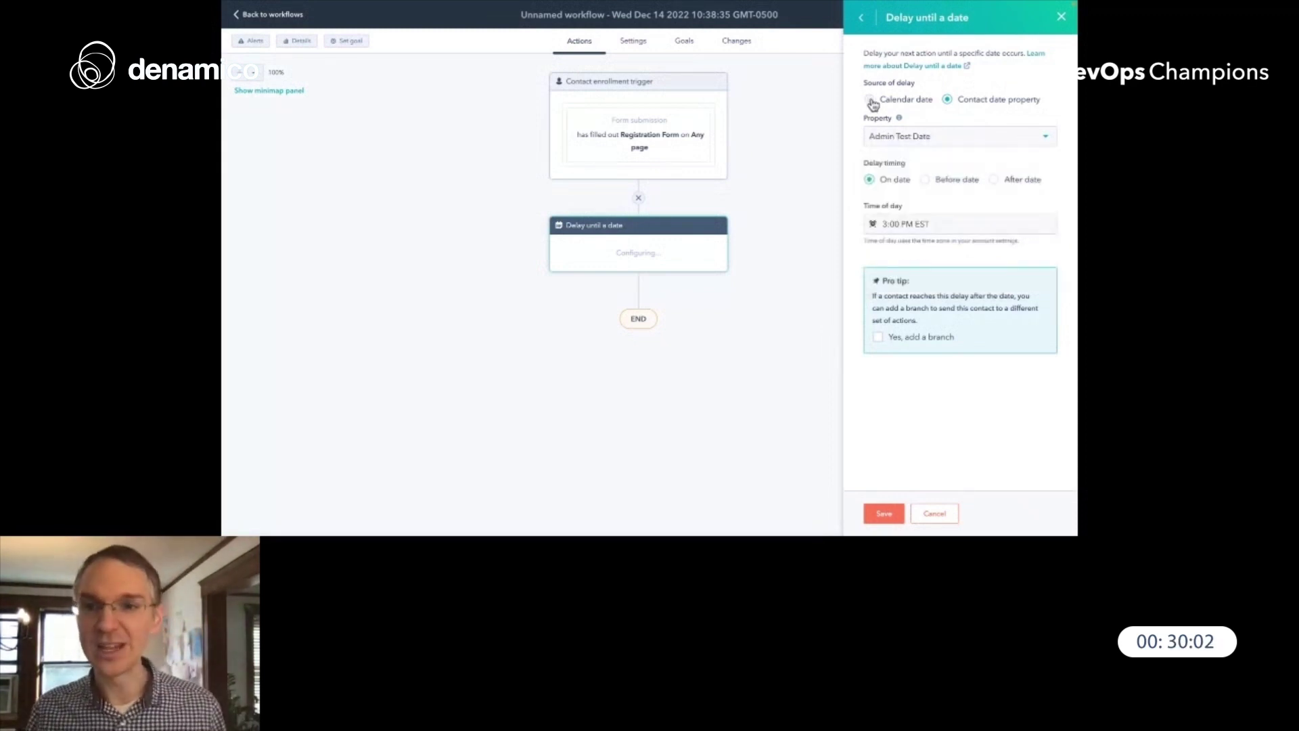
Set the delay to calendar date 01/11/2023, enable adding a branch for contacts arriving after the date, and save the action.
left_click(872, 101)
left_click(934, 142)
left_click(998, 176)
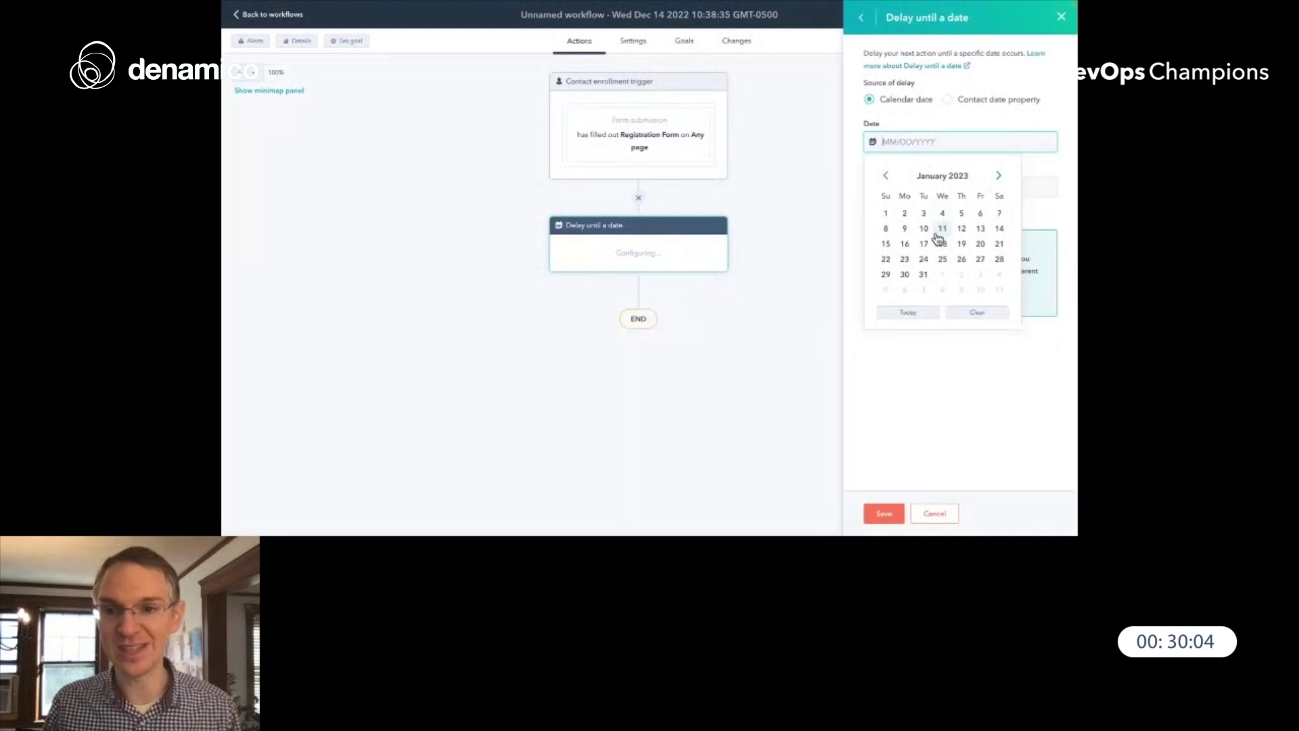
left_click(941, 230)
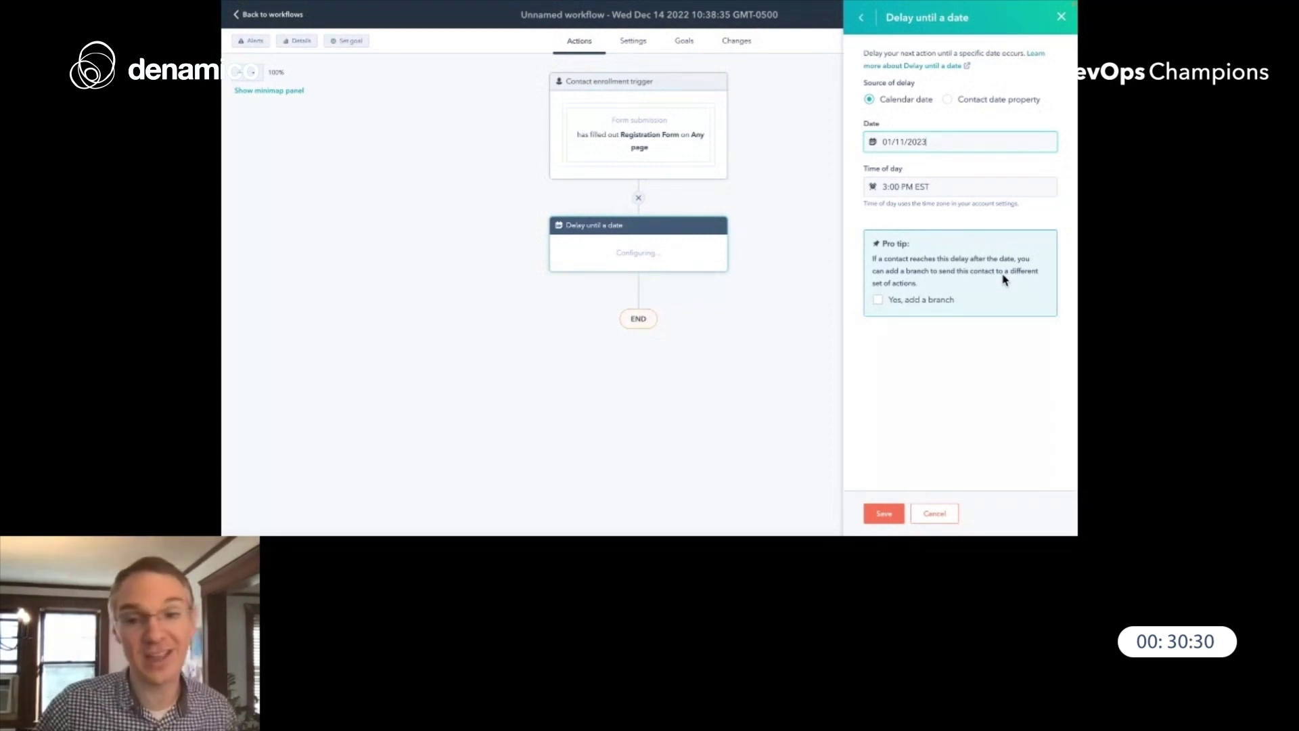
left_click(879, 300)
left_click(885, 513)
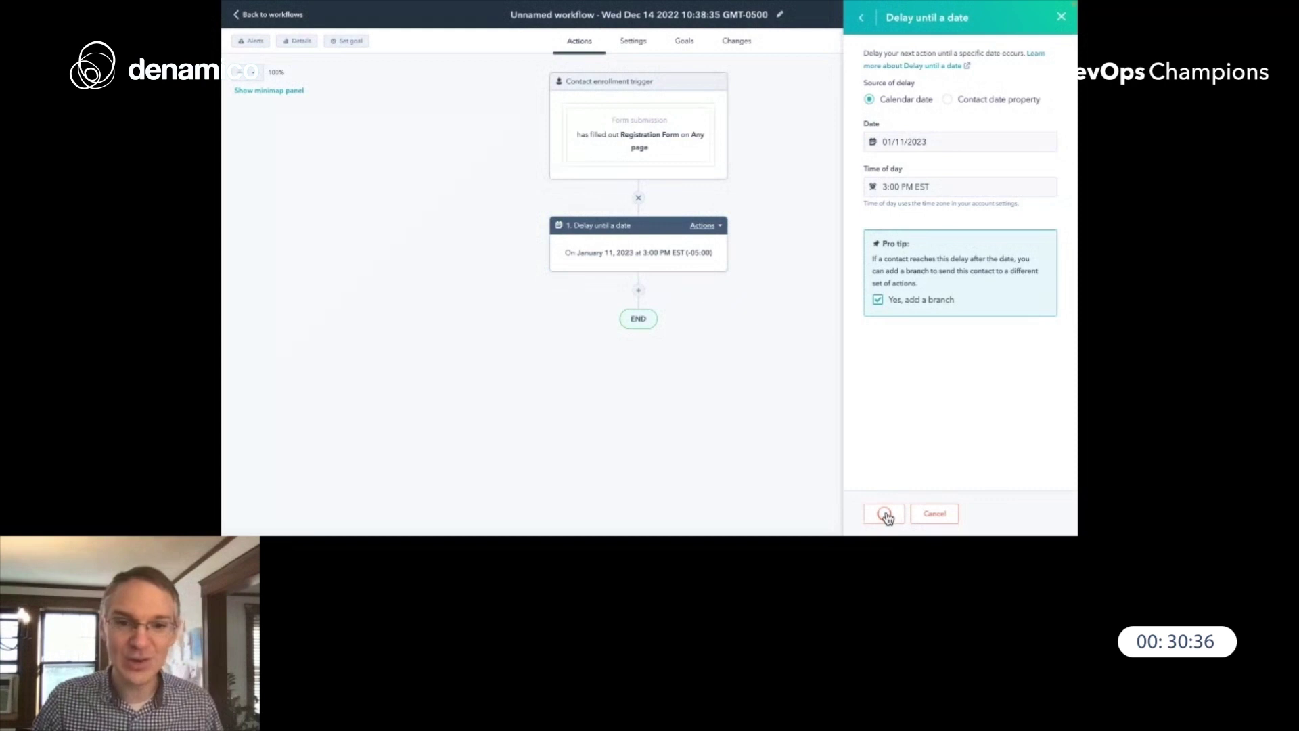
Examine the settings of the Value equals branch action added after the delay.
scroll(866, 386, "down", 2)
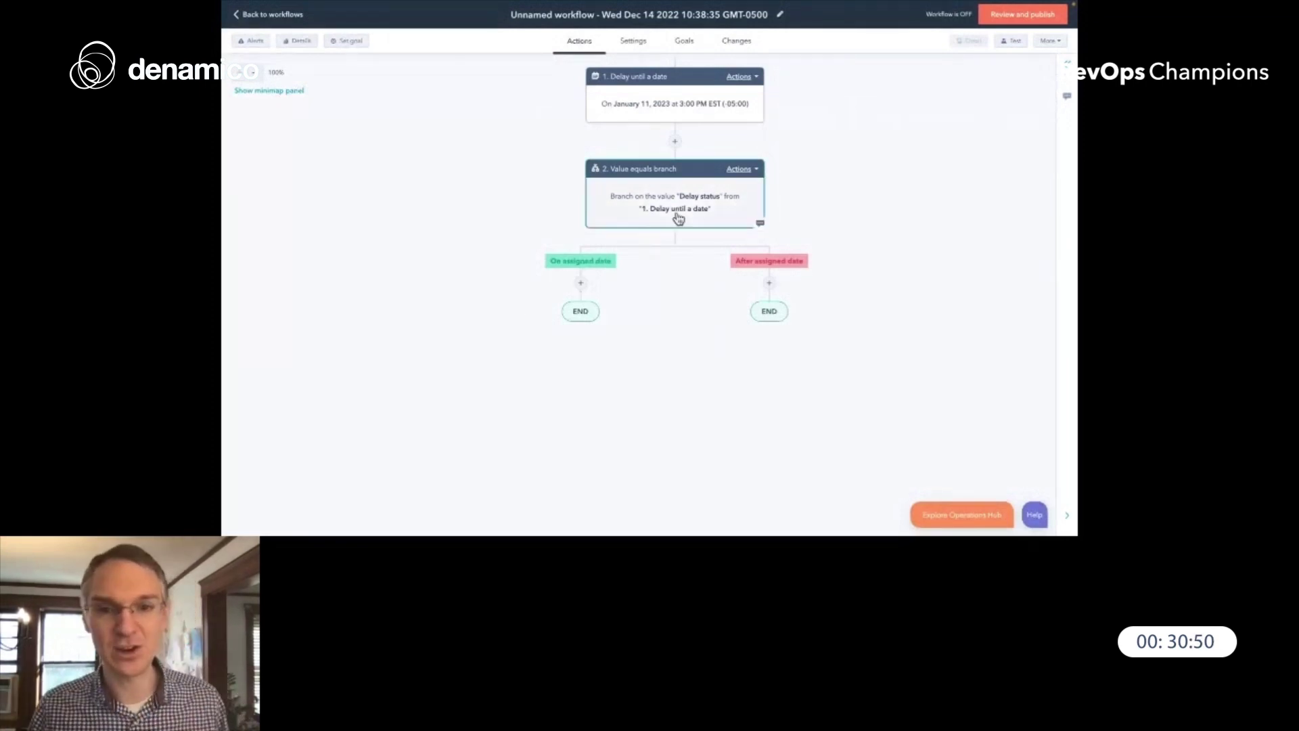
left_click(702, 198)
left_click(701, 198)
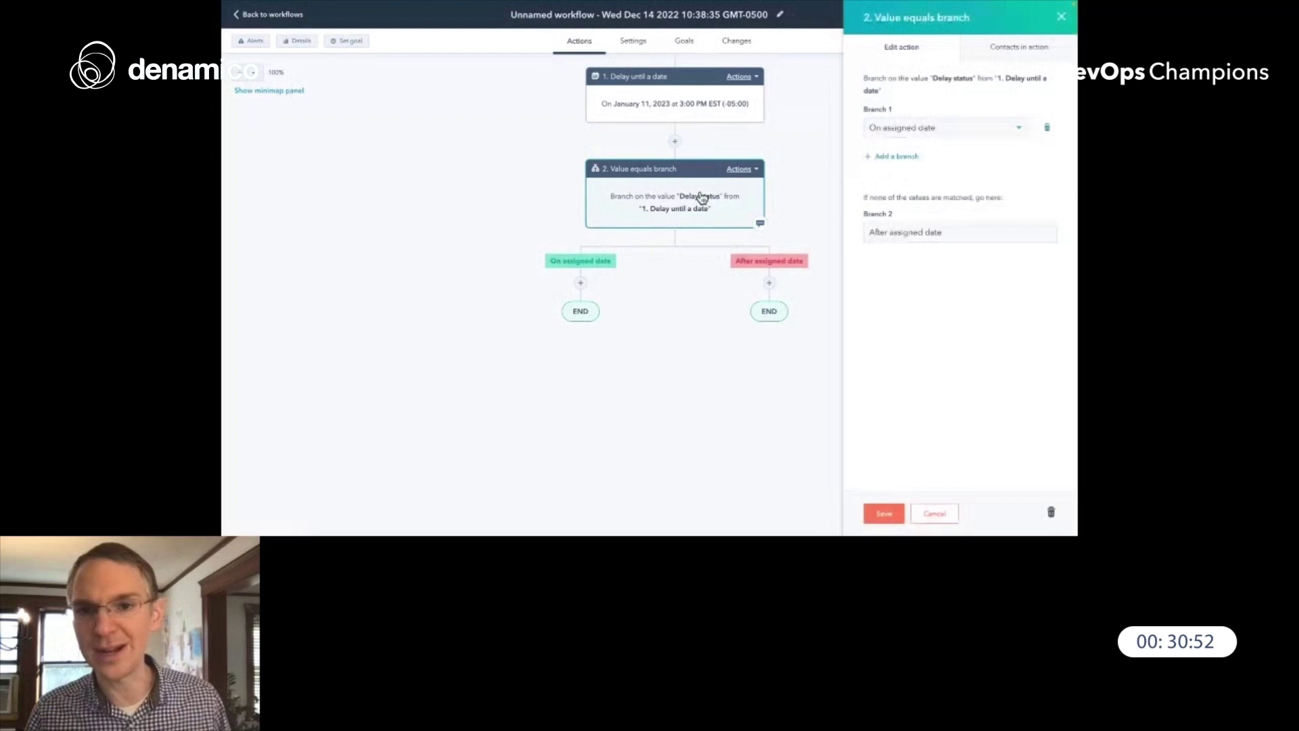
Try the before-date and after-date timing options for a contact date property in the delay action, and close it without saving.
left_click(690, 108)
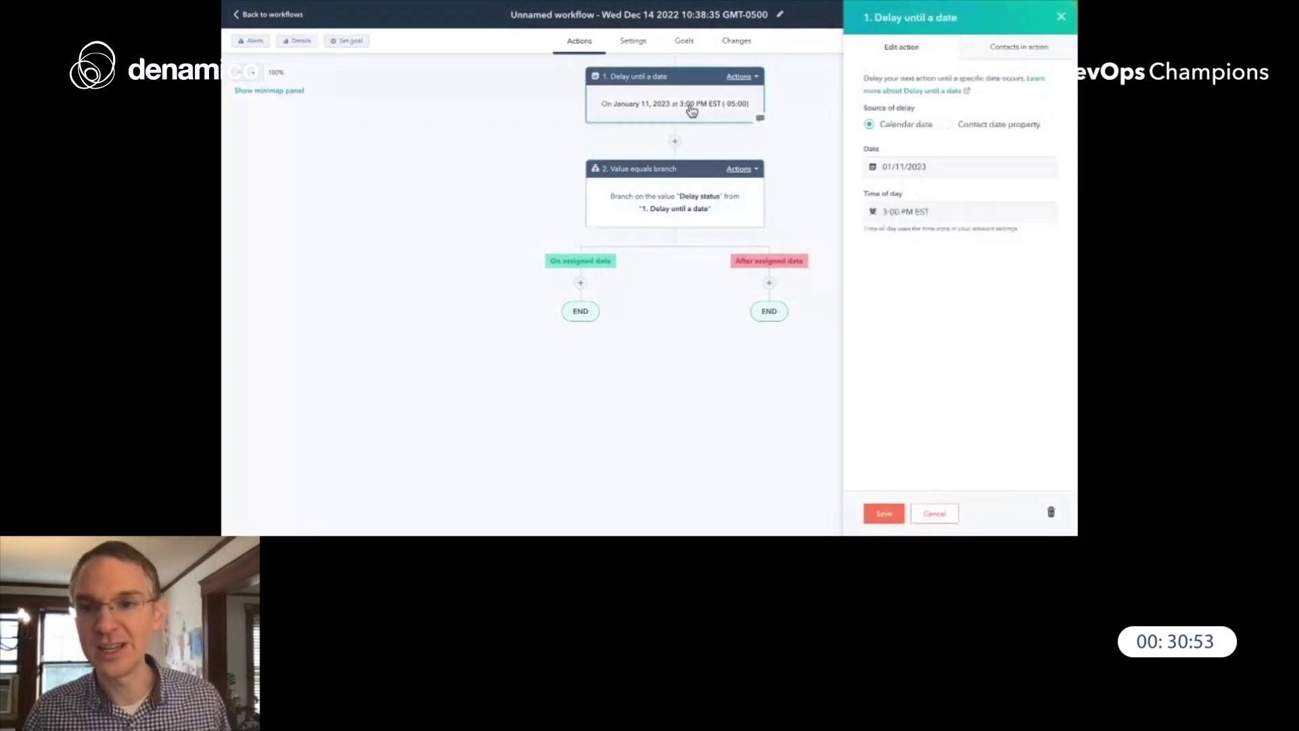
left_click(947, 125)
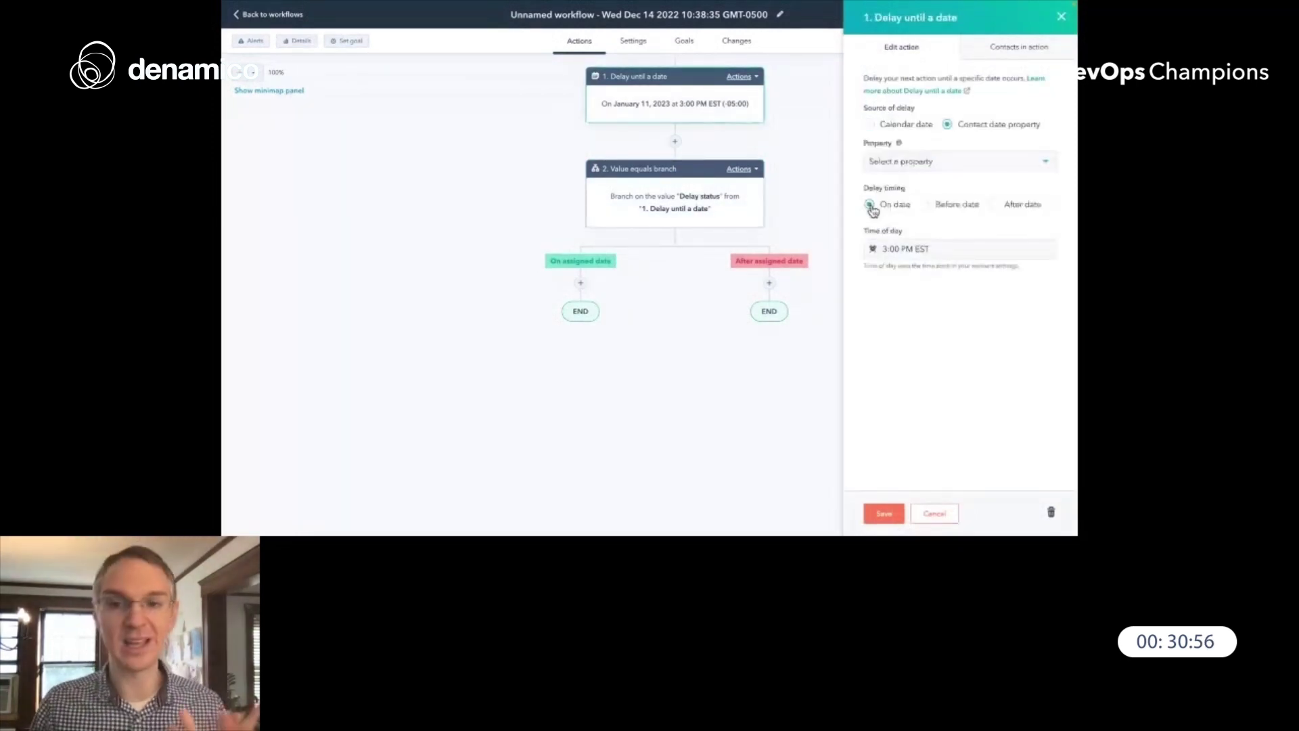
left_click(938, 209)
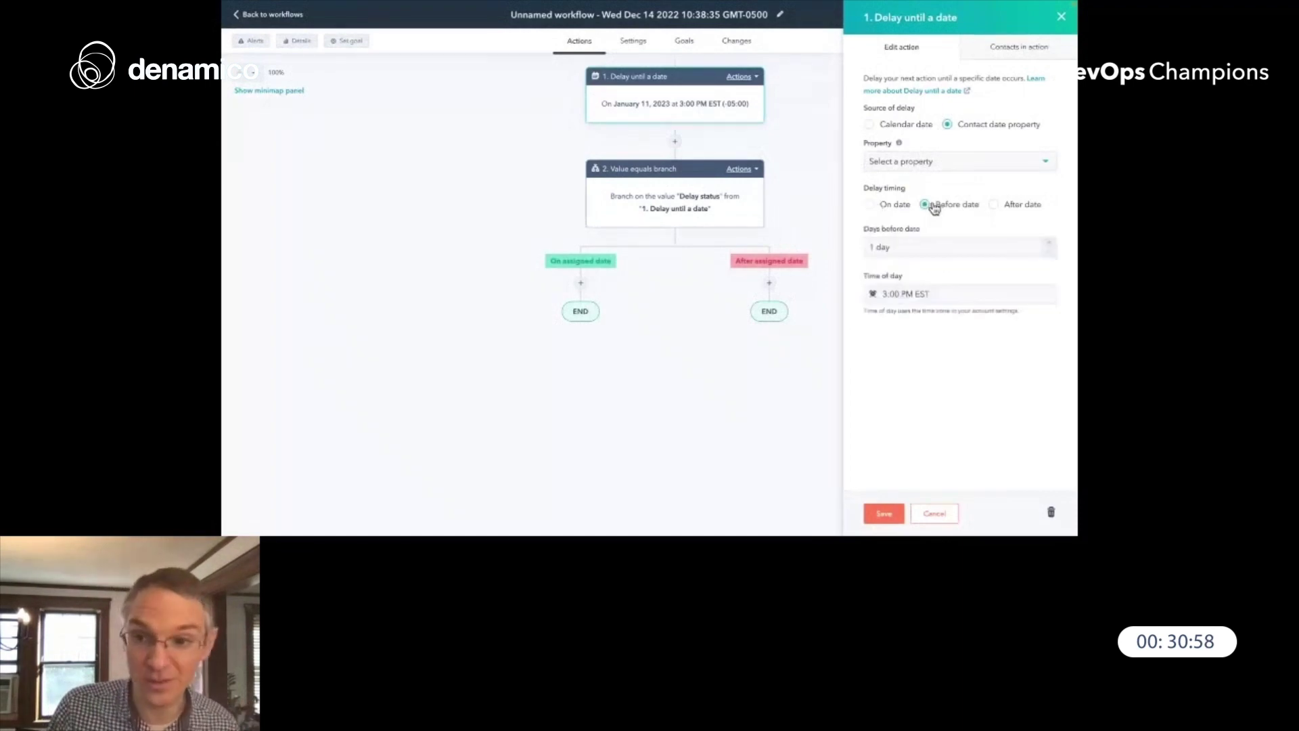
left_click(999, 206)
left_click(928, 206)
left_click(1046, 247)
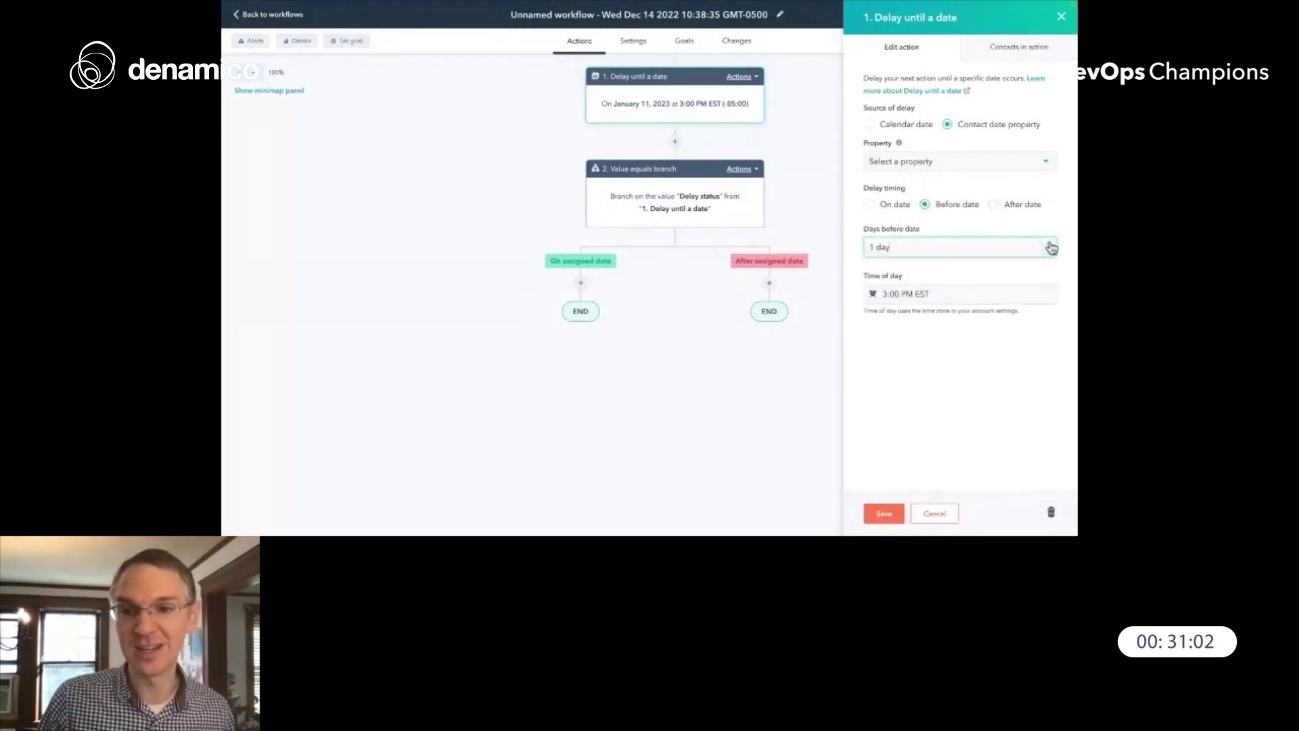
left_click(995, 206)
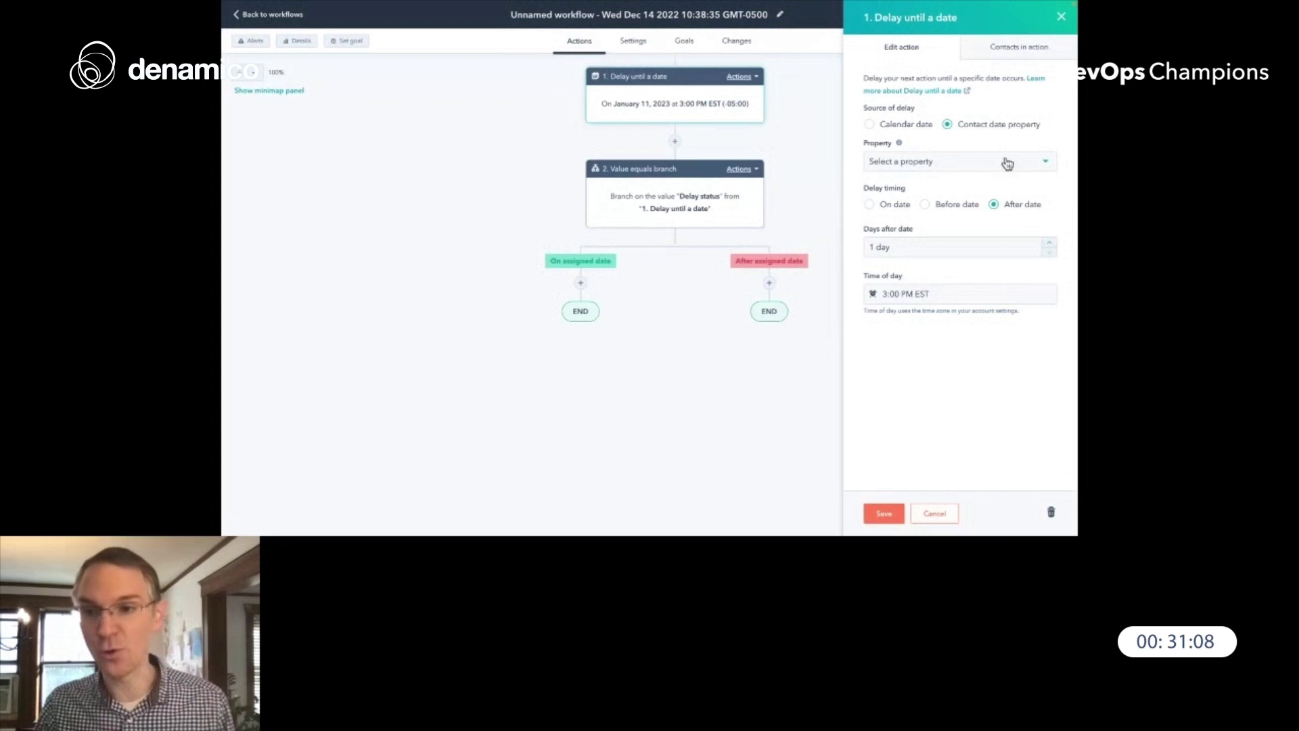
left_click(1061, 17)
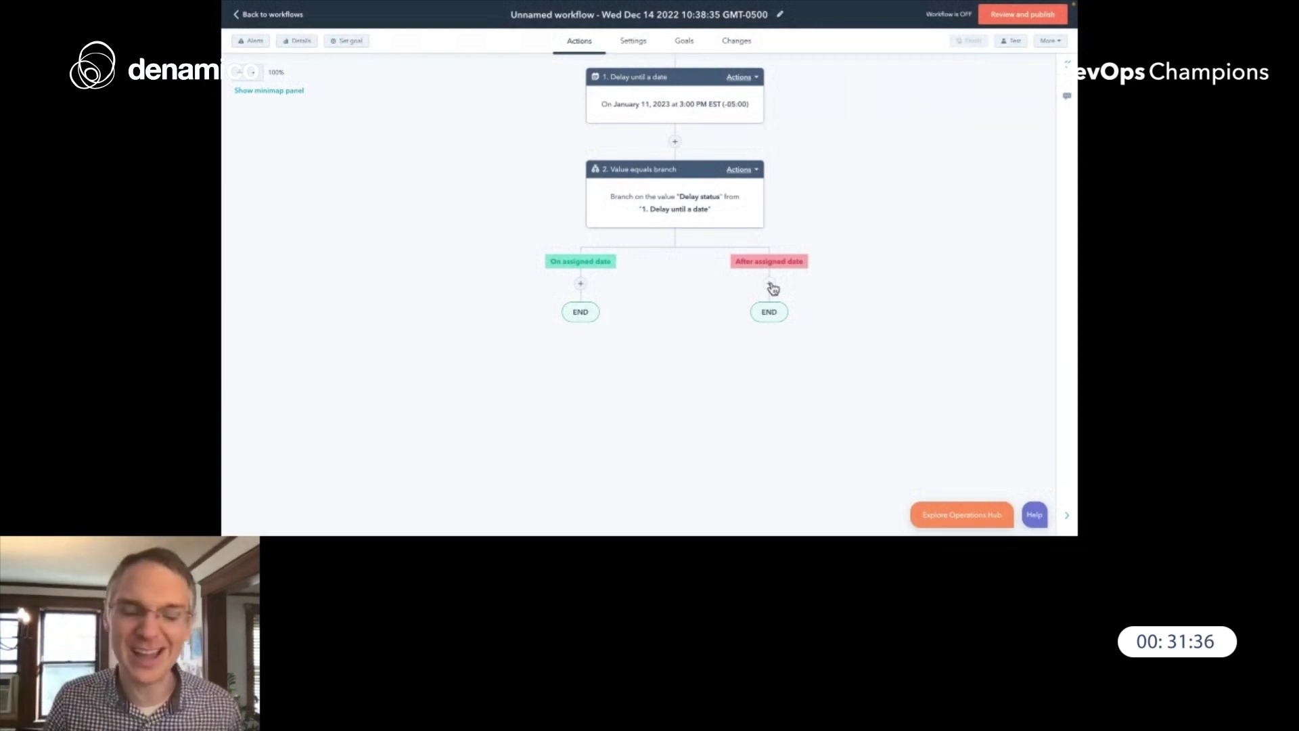
Review the Delay until a date action in the workflow and check the presentation slides.
scroll(726, 258, "up", 2)
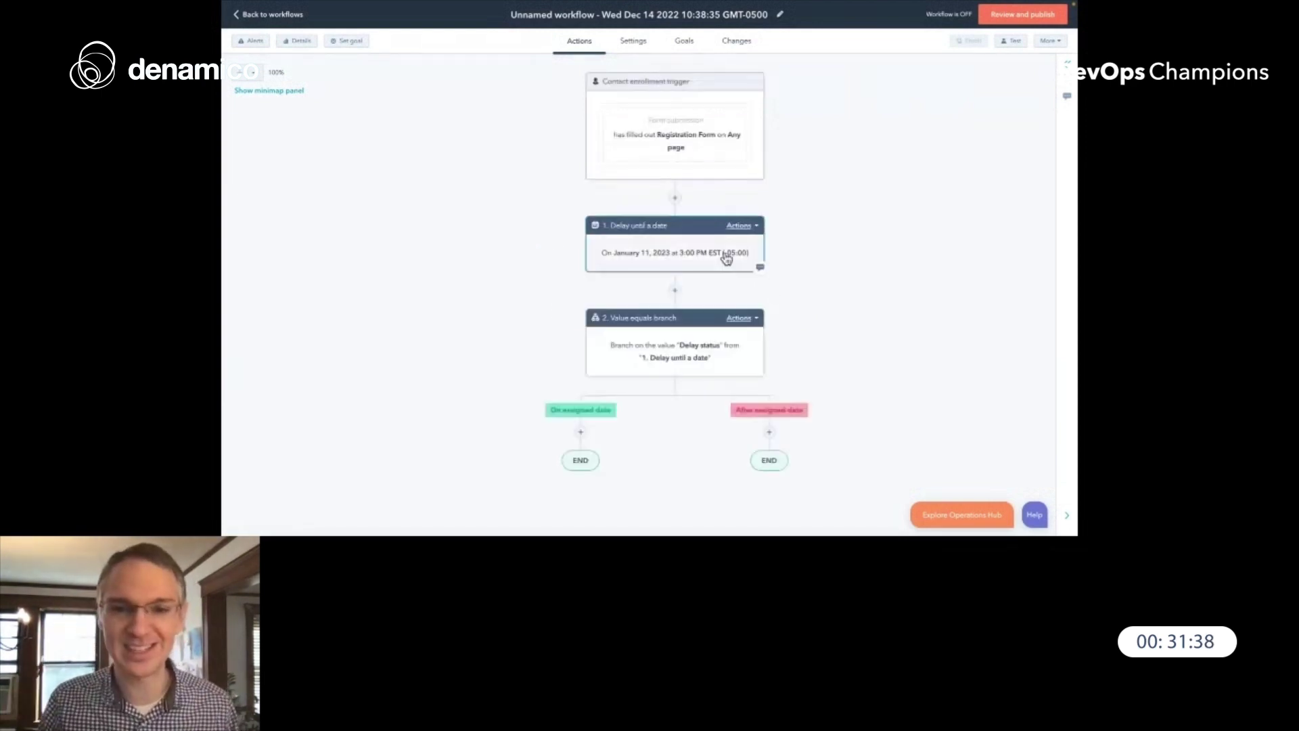
left_click(727, 259)
key("Escape")
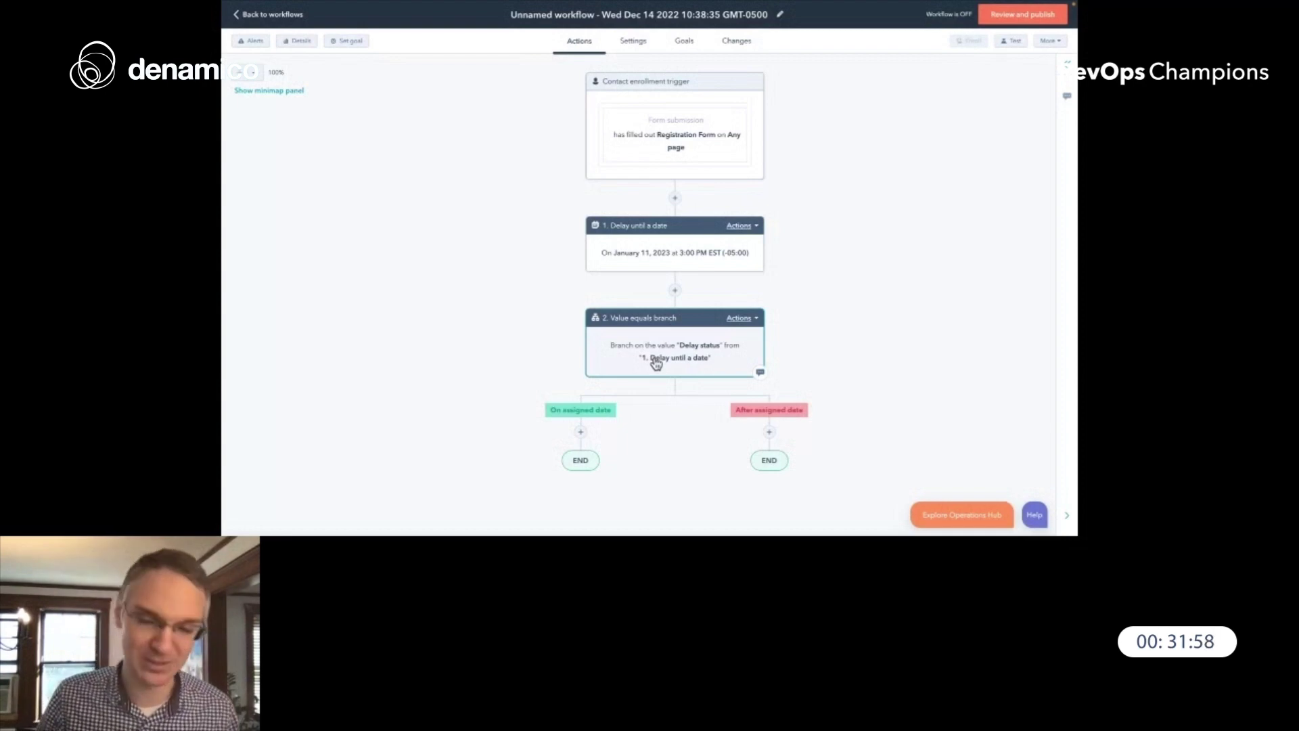
key("alt+Tab")
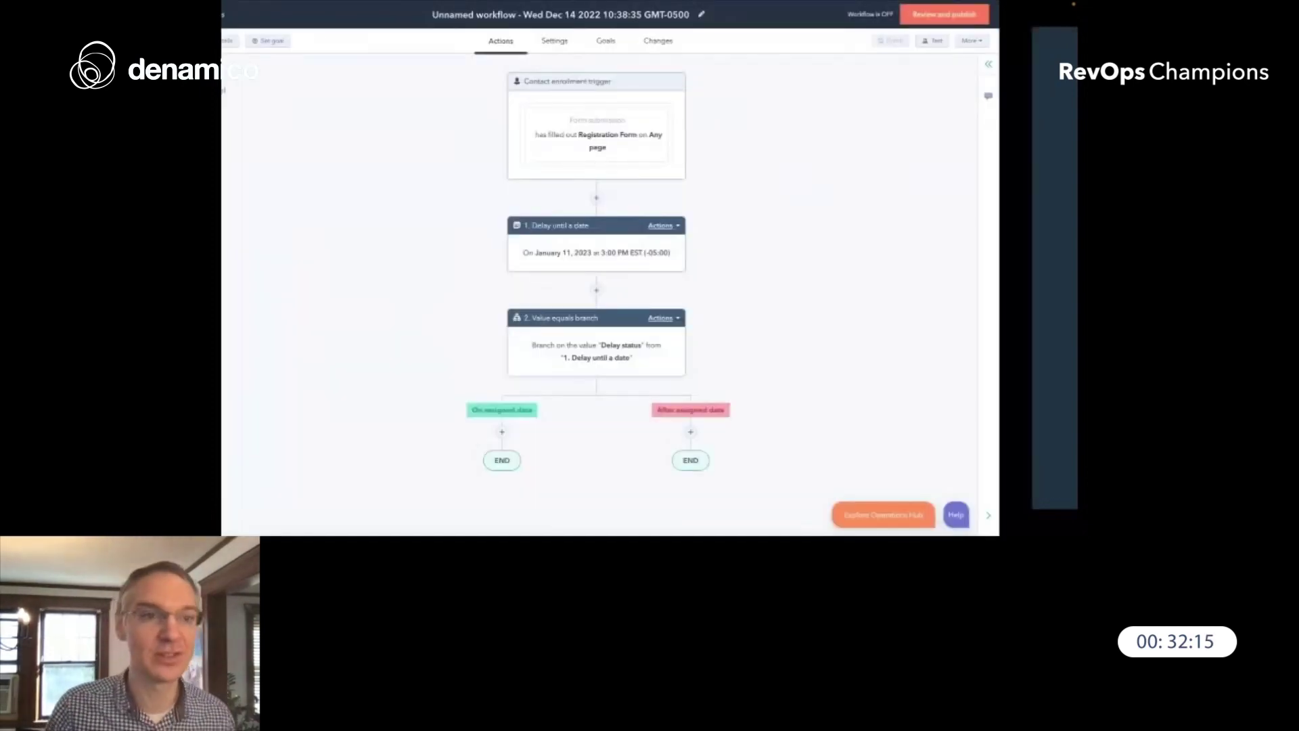
Open the account's Product Updates page and show the Website updates from the last year.
left_click(293, 19)
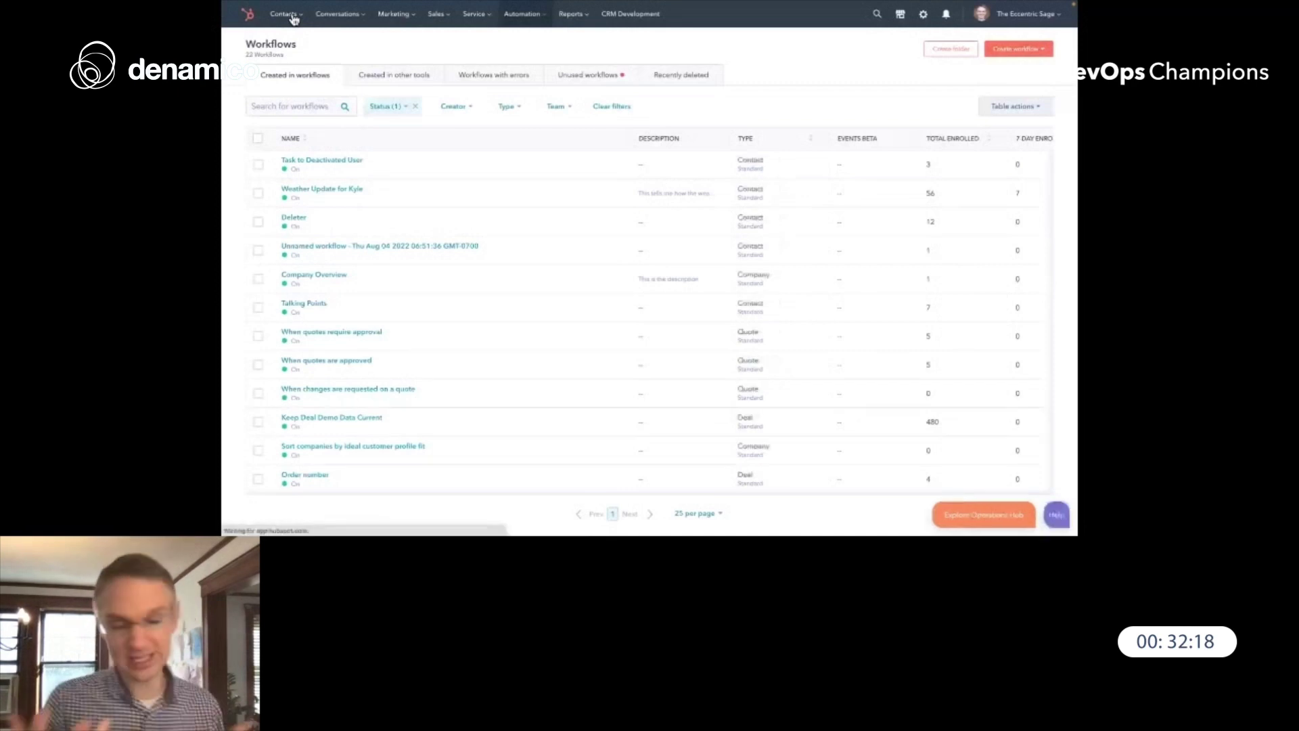
left_click(1000, 15)
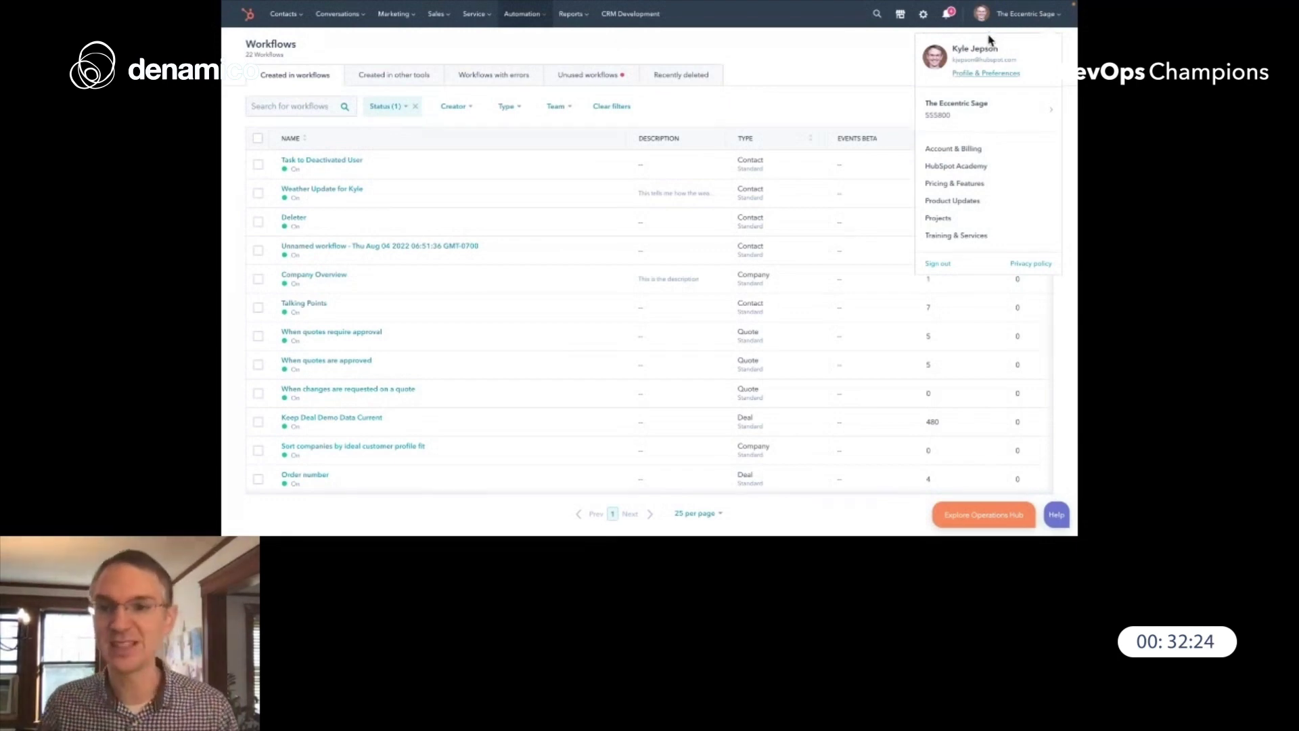
left_click(968, 201)
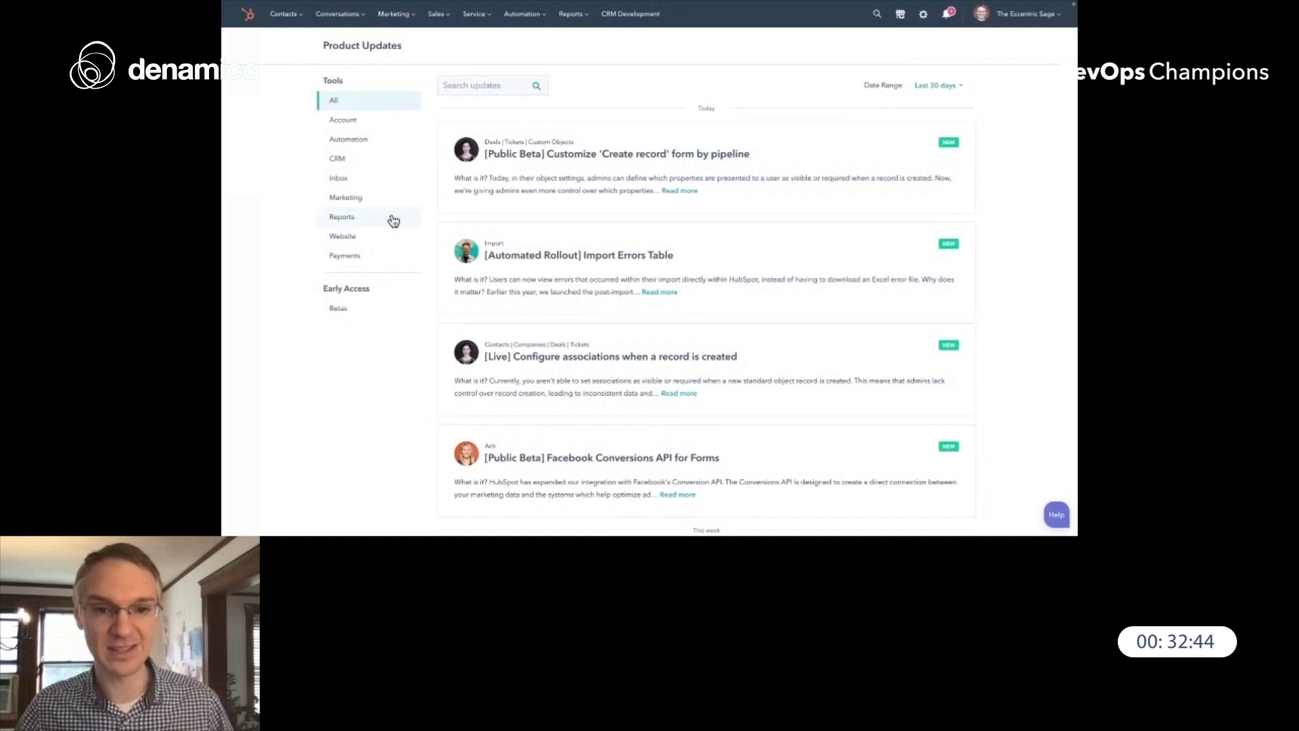
left_click(366, 236)
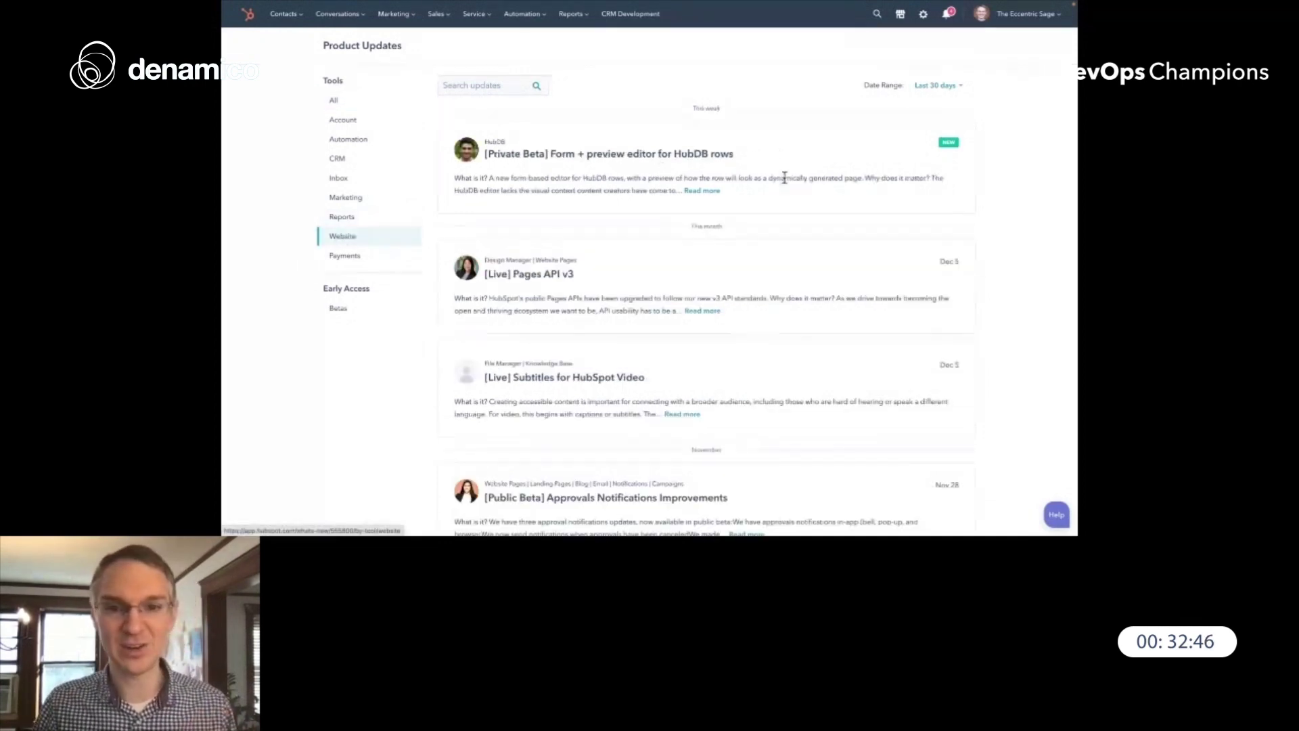
scroll(758, 175, "down", 3)
scroll(757, 177, "down", 2)
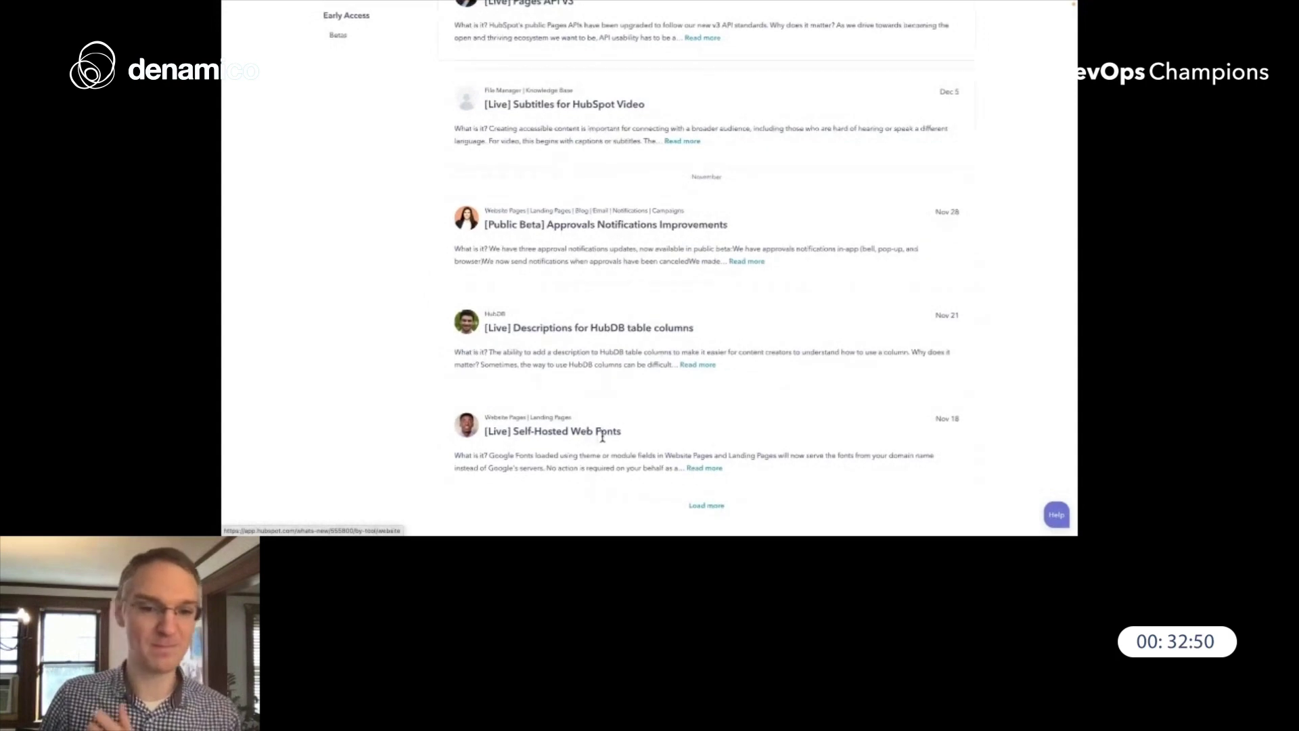
scroll(704, 430, "up", 5)
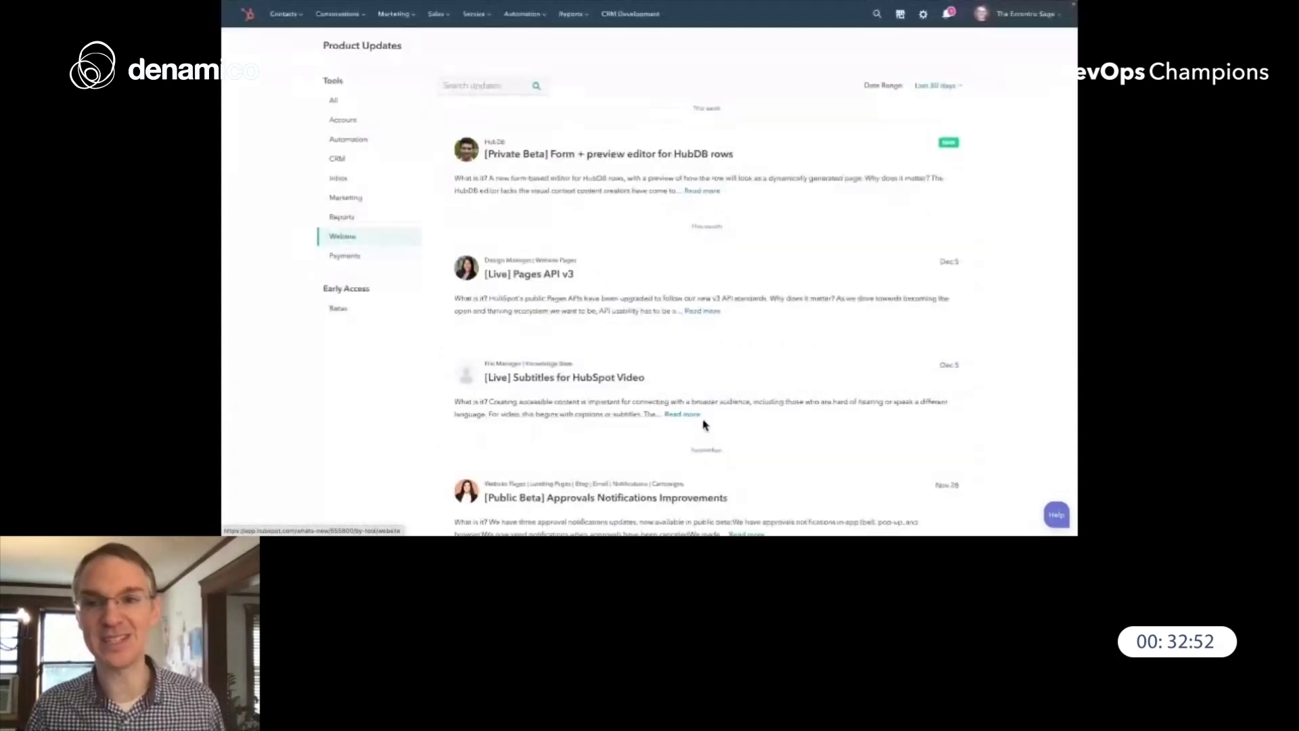
left_click(944, 88)
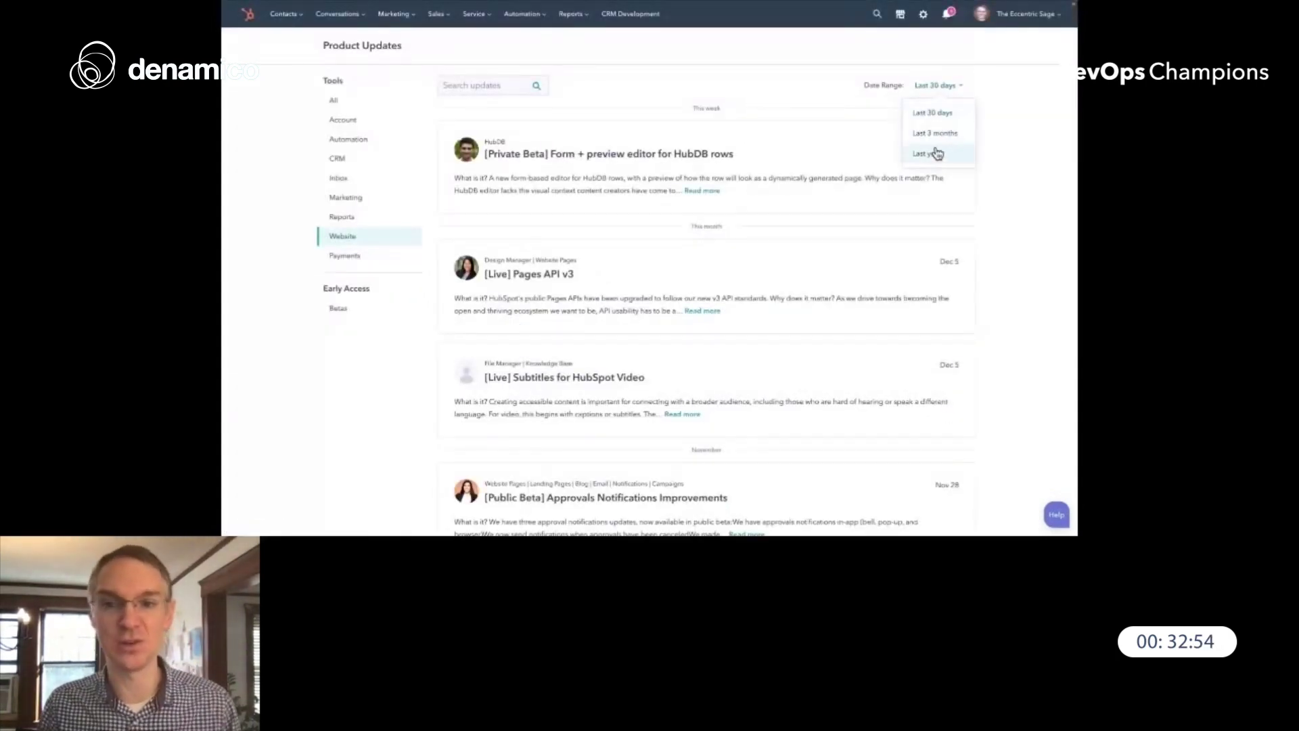
left_click(938, 151)
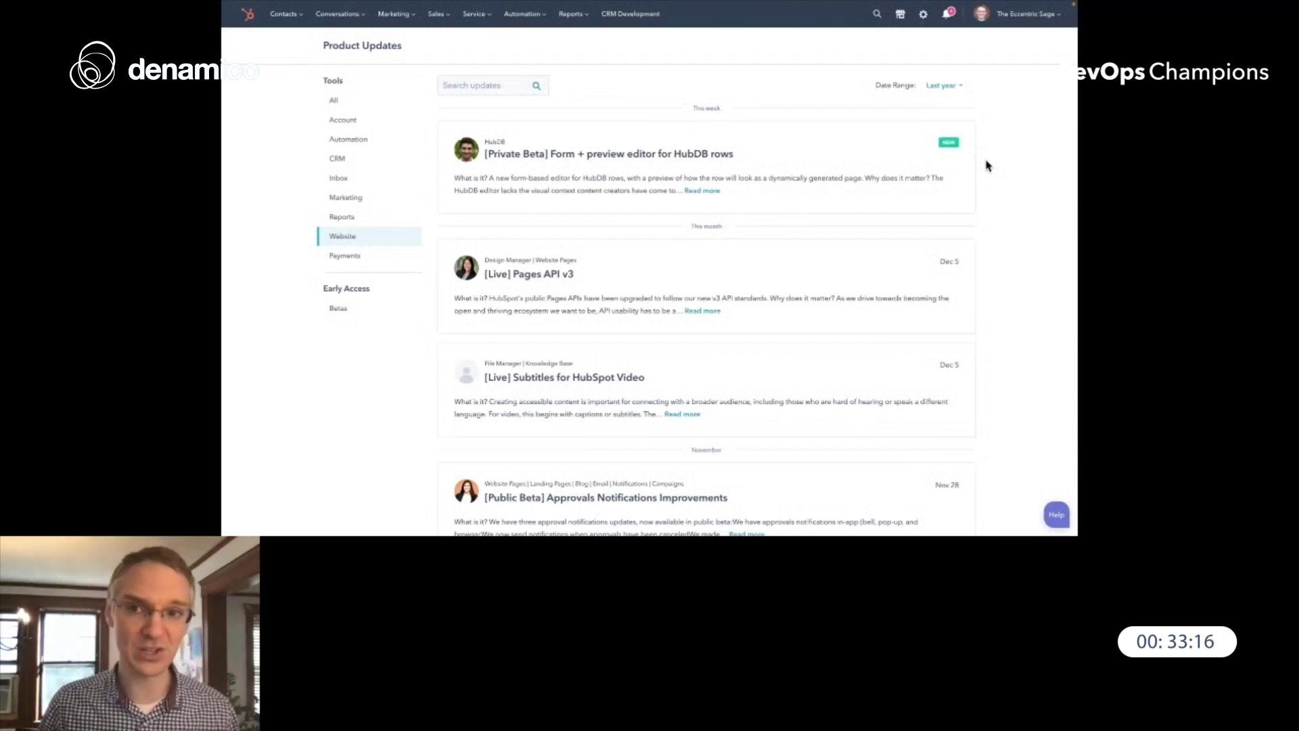
Examine the early access betas in Product Updates, including the public beta for previewing HubDB rows as dynamic pages.
left_click(347, 310)
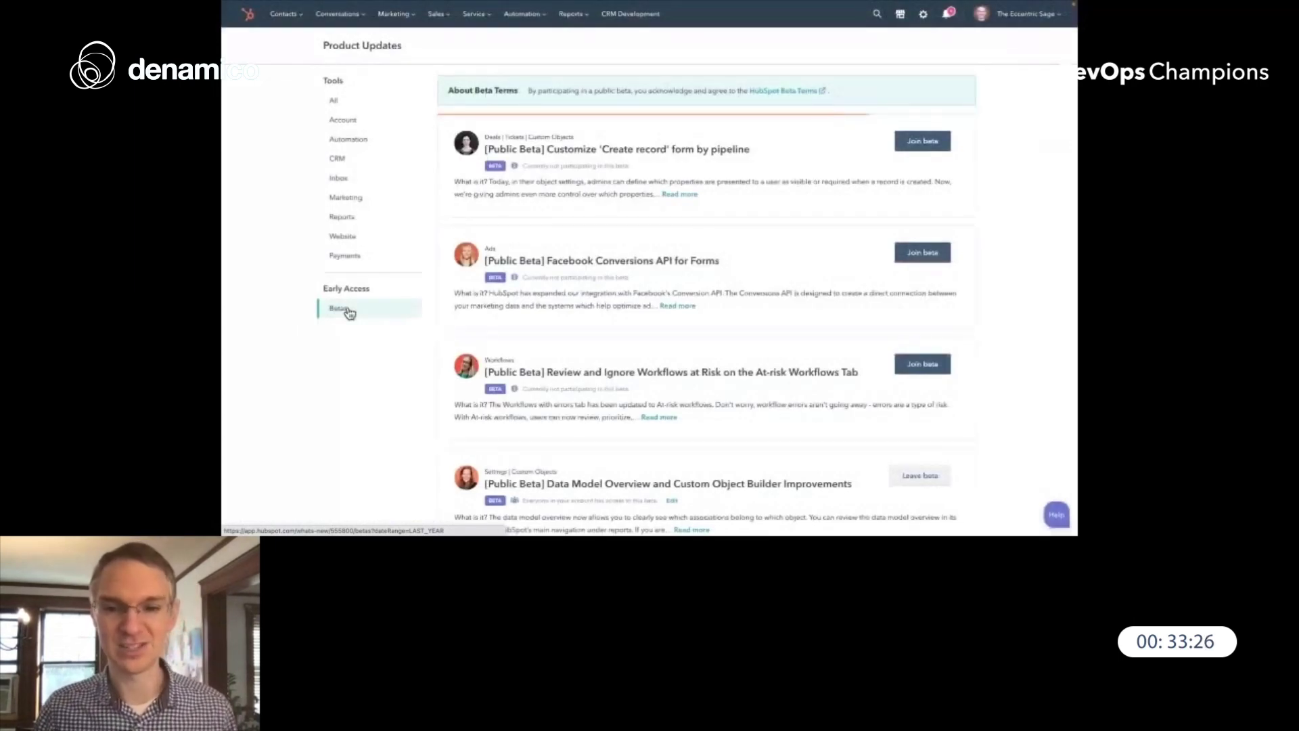
scroll(648, 230, "down", 5)
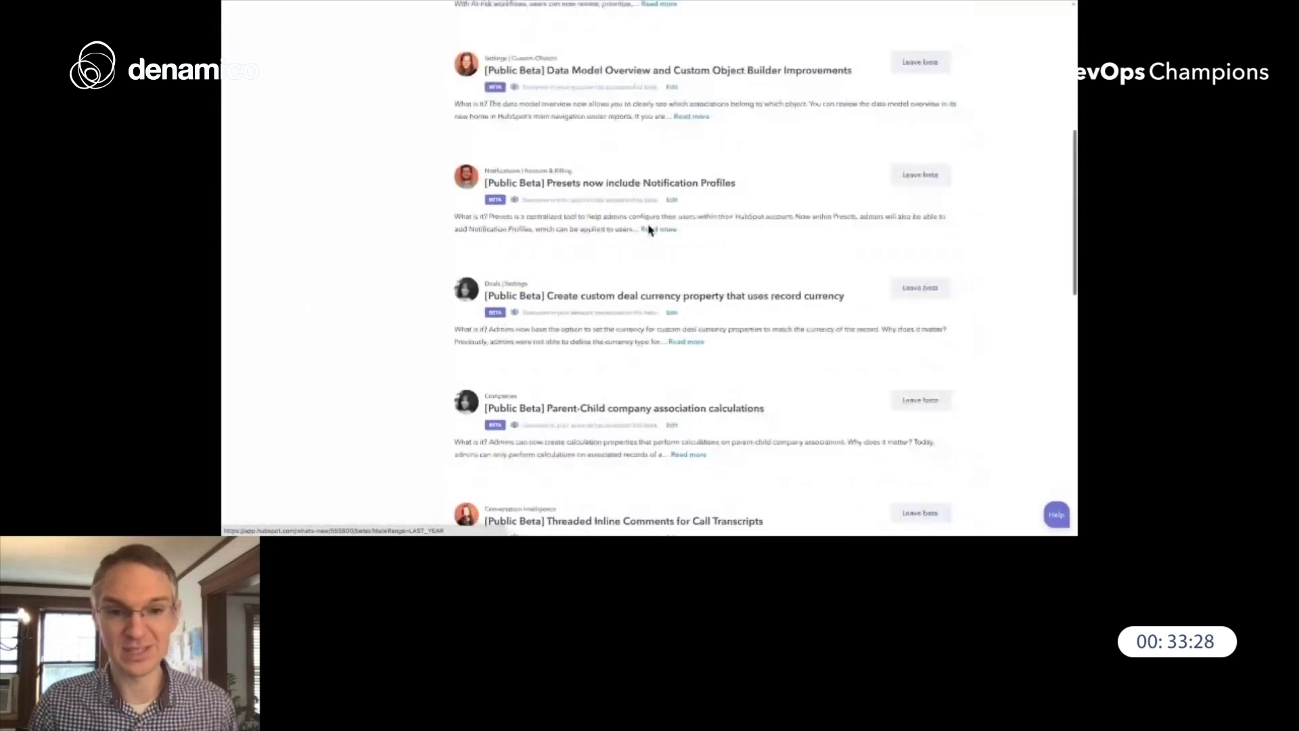
scroll(644, 226, "down", 6)
left_click_drag(485, 333, 707, 330)
left_click(714, 332)
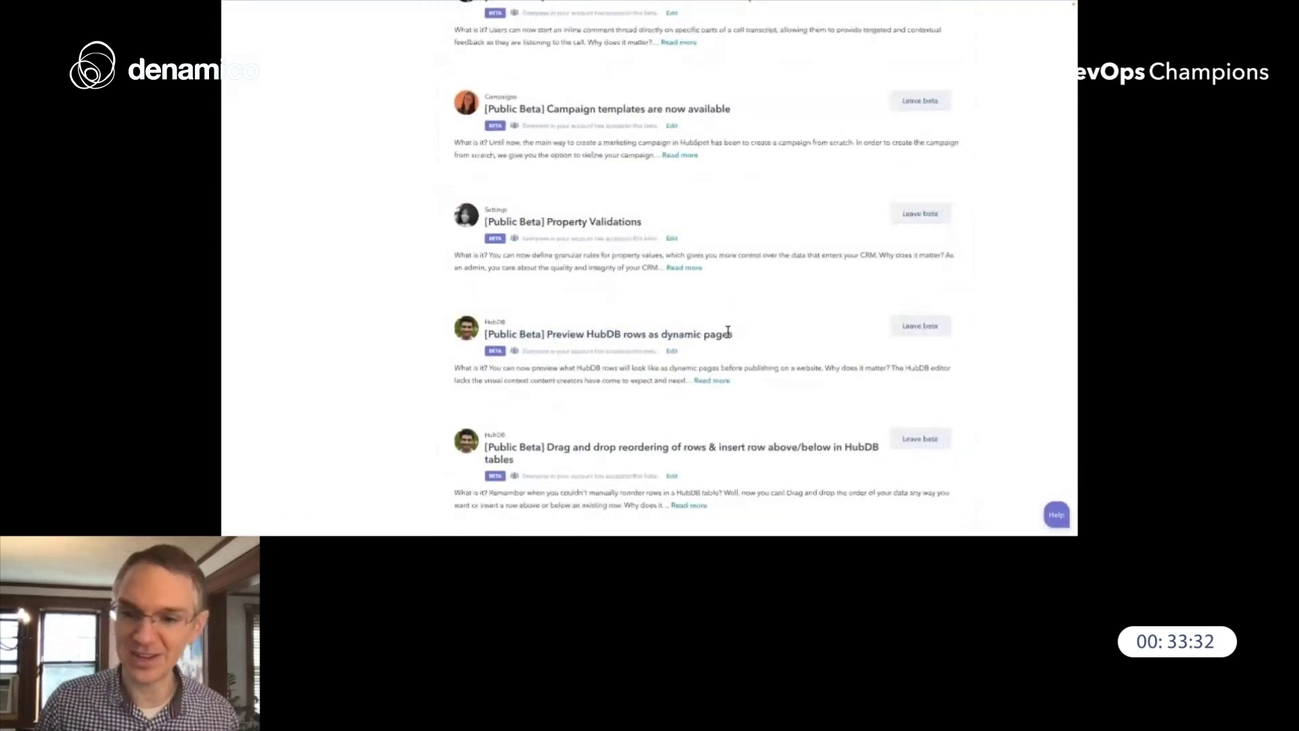
scroll(728, 335, "up", 15)
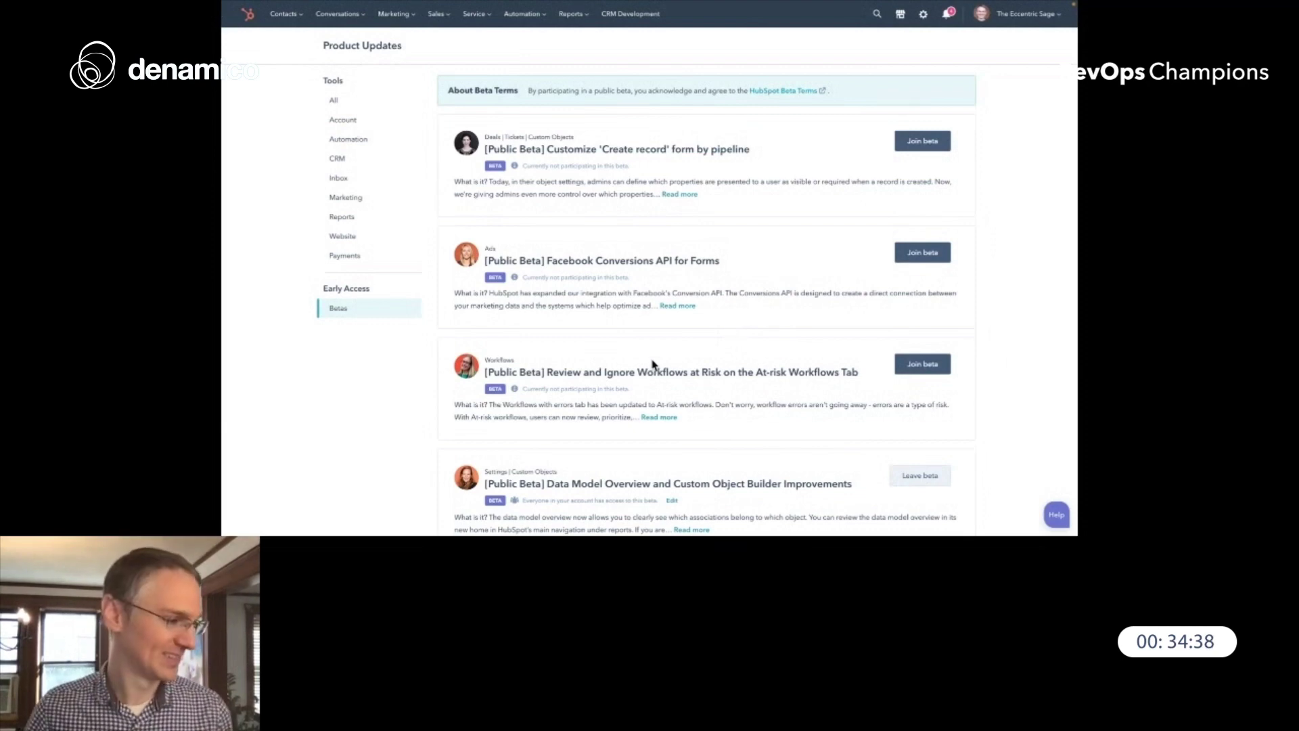
key("ctrl+Right")
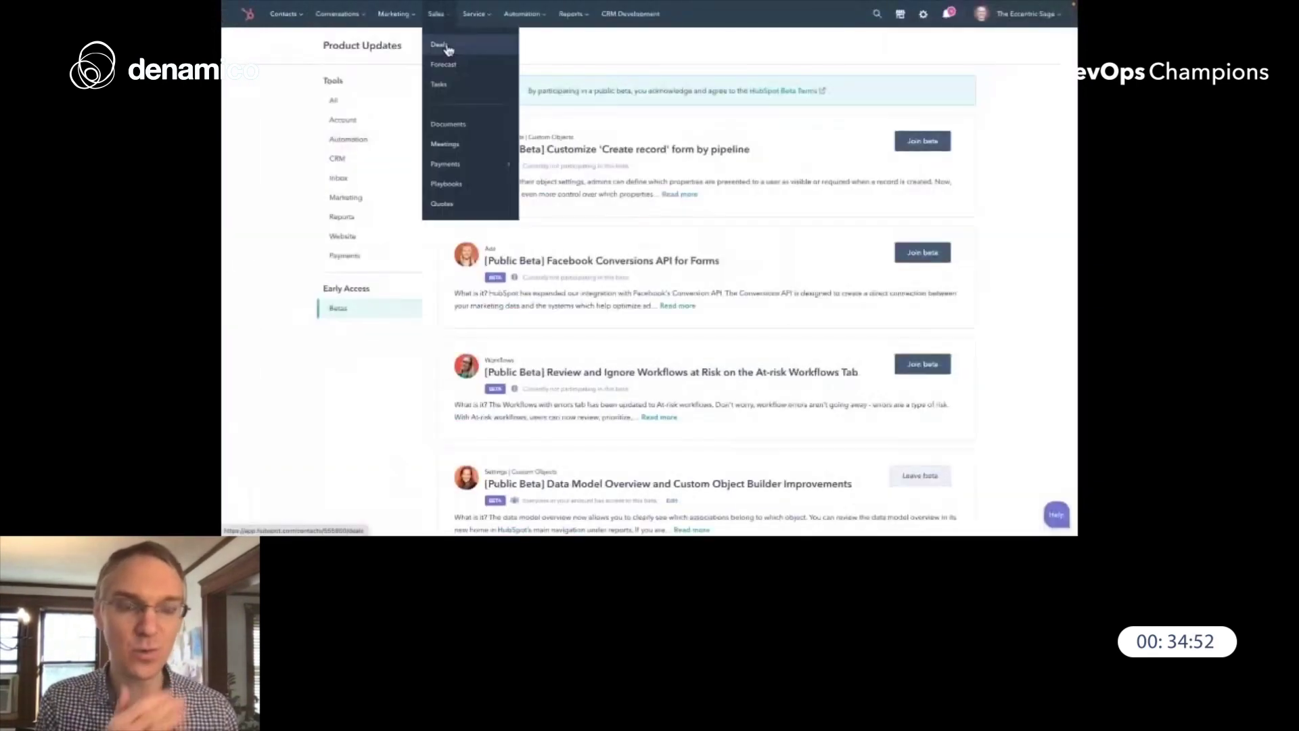
Open the deals in board view and try moving the Appointment Scheduled deal to Demo Completed.
left_click(449, 51)
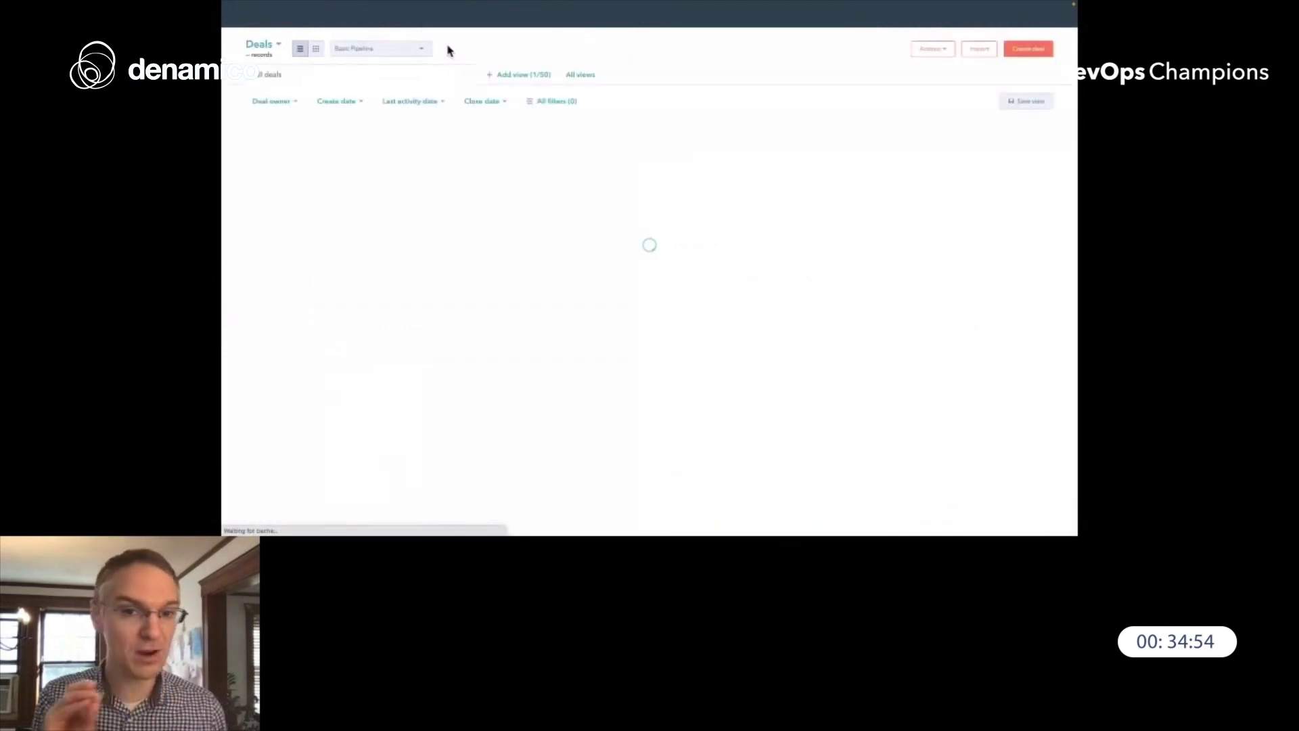
left_click(316, 50)
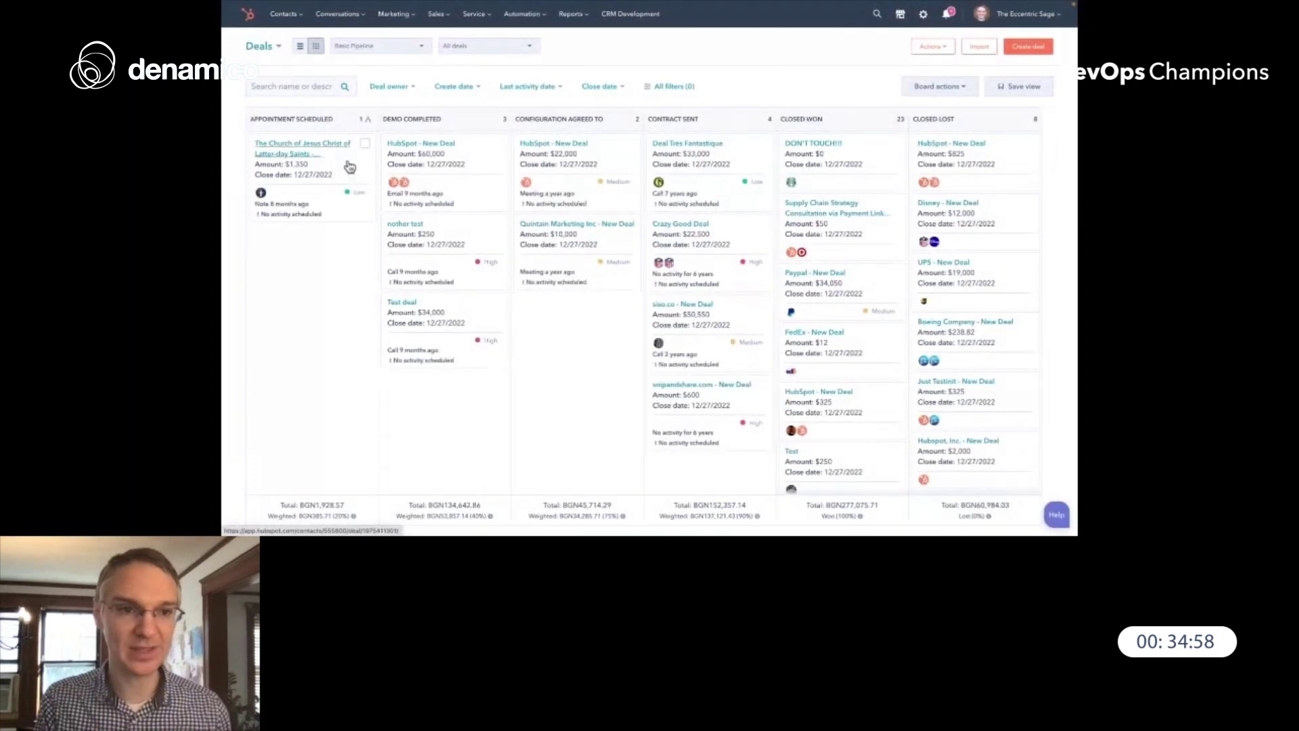
left_click_drag(352, 174, 453, 178)
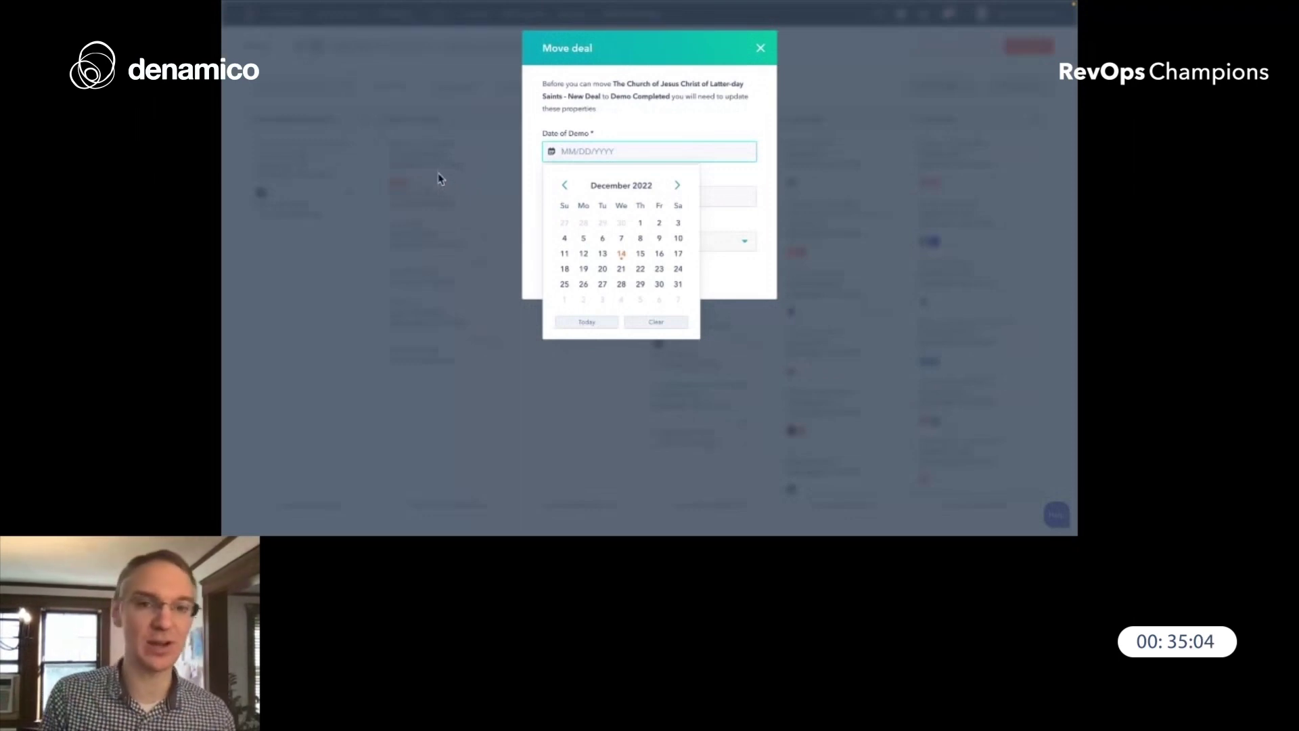
left_click(760, 47)
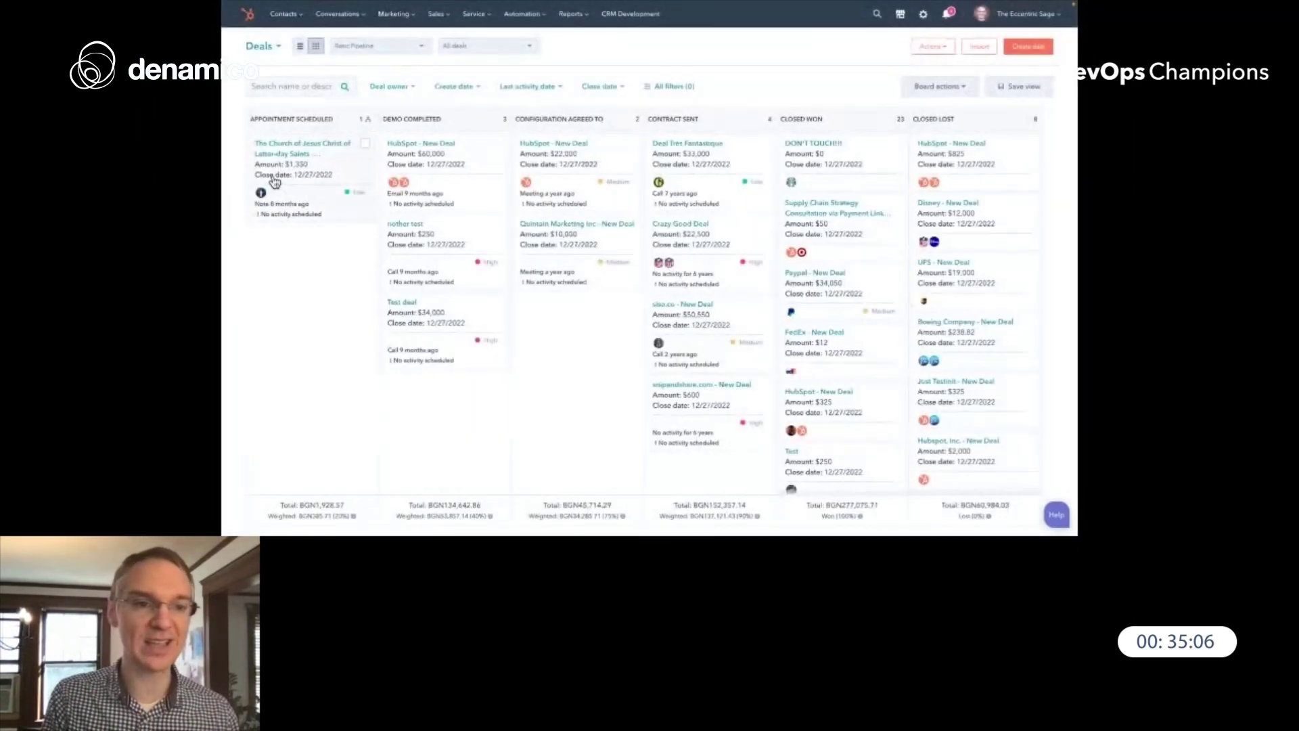
Start another move of the Appointment Scheduled deal to Demo Completed and set its Date of Demo to 12/14/2022.
left_click_drag(336, 168, 449, 161)
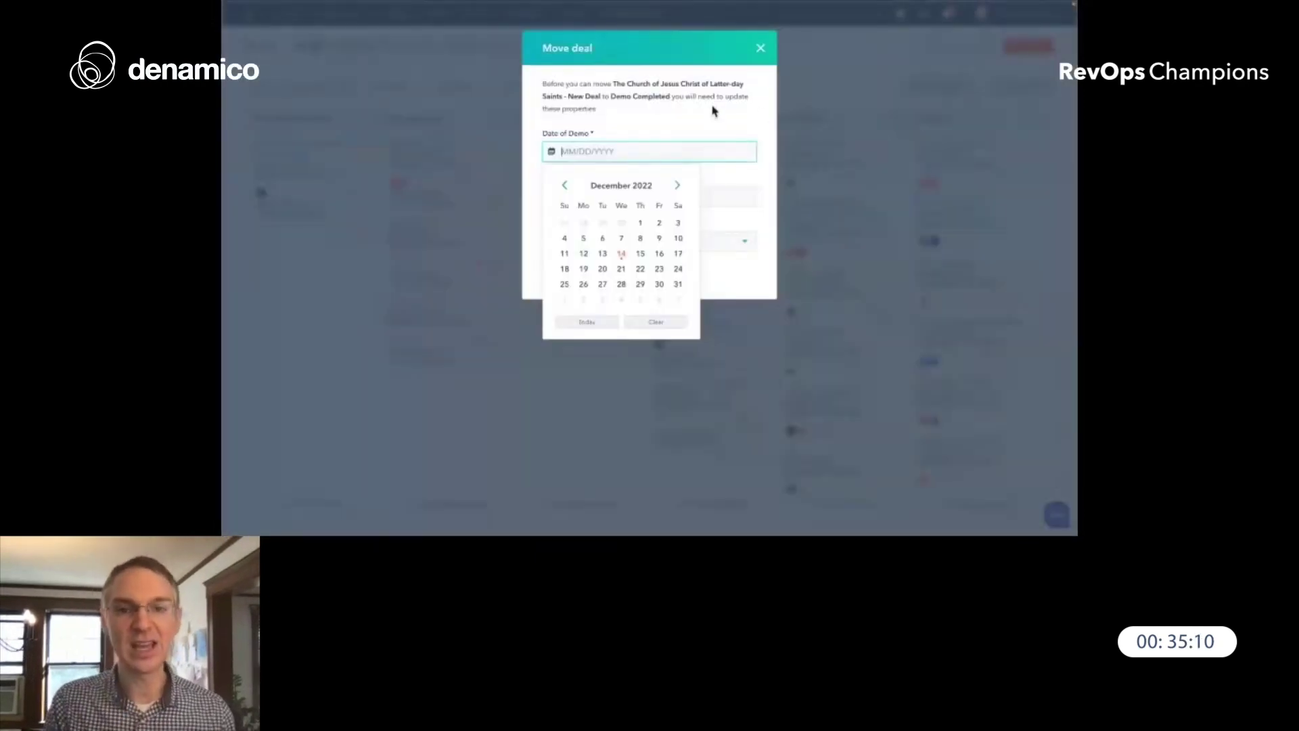
left_click(760, 126)
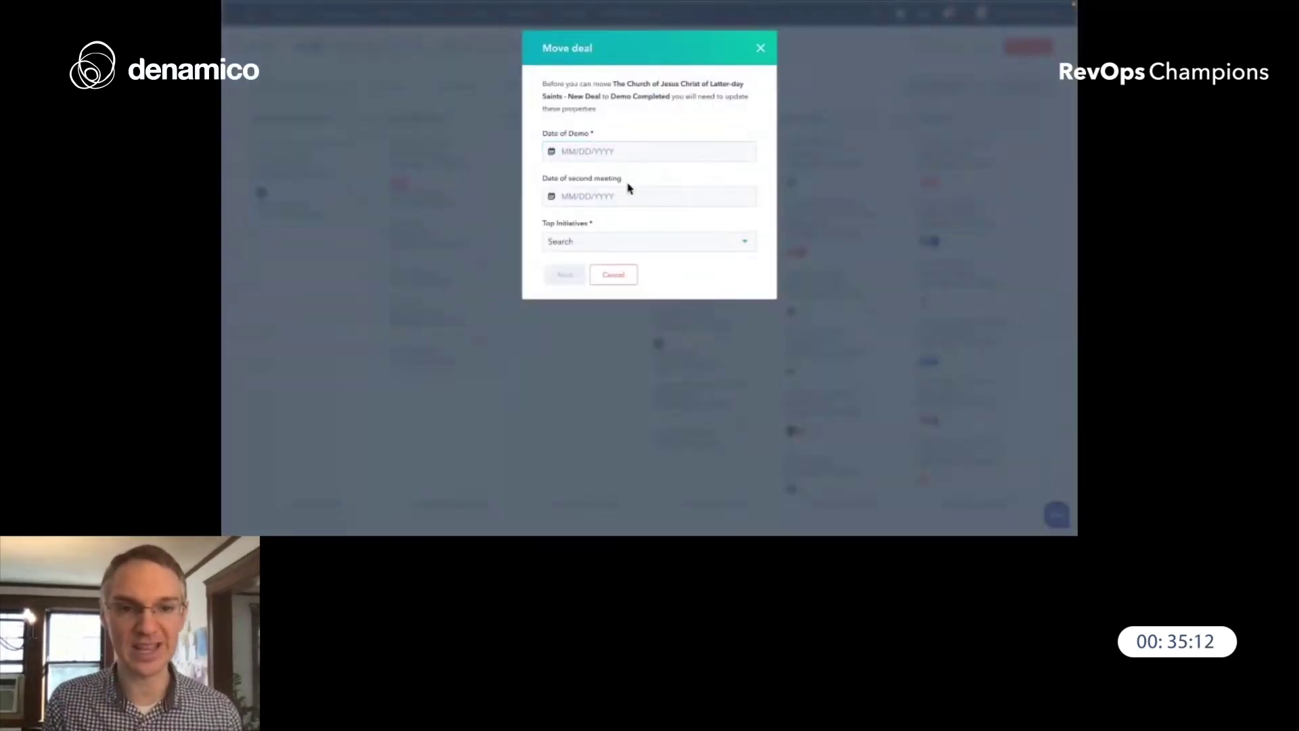
left_click(584, 152)
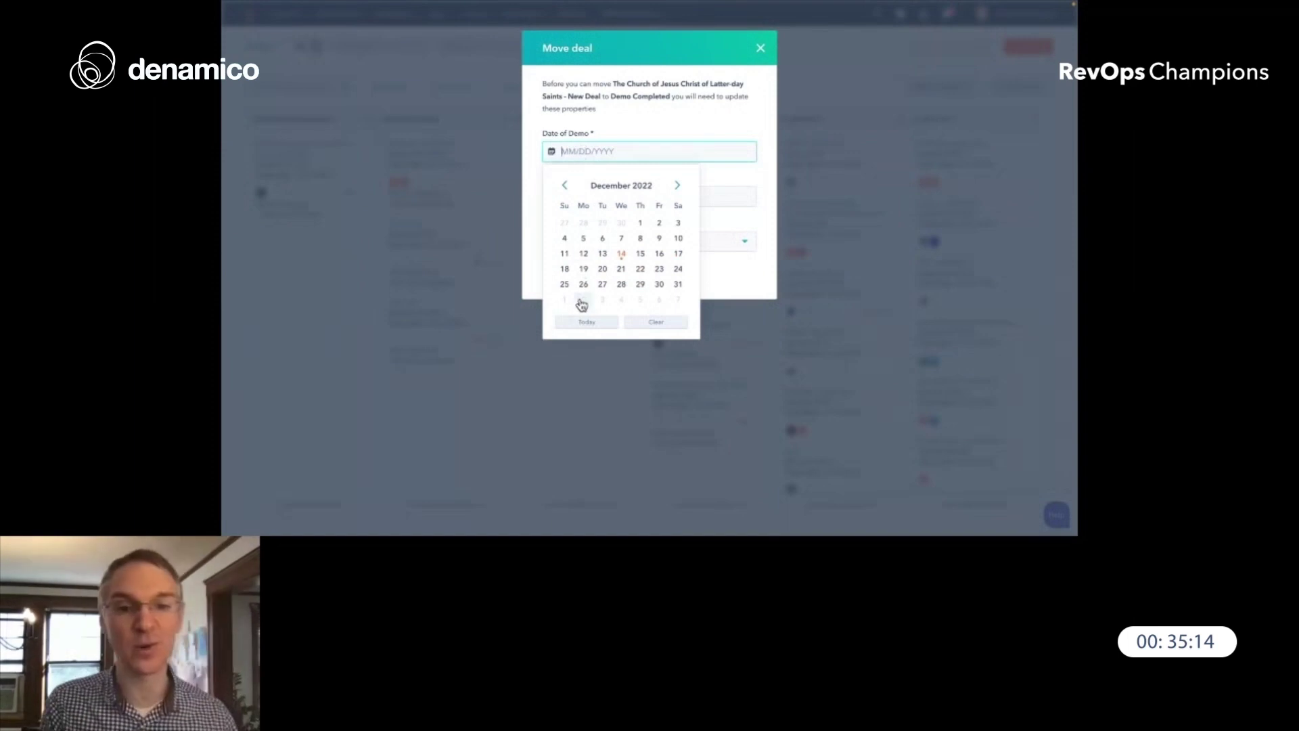
left_click(586, 322)
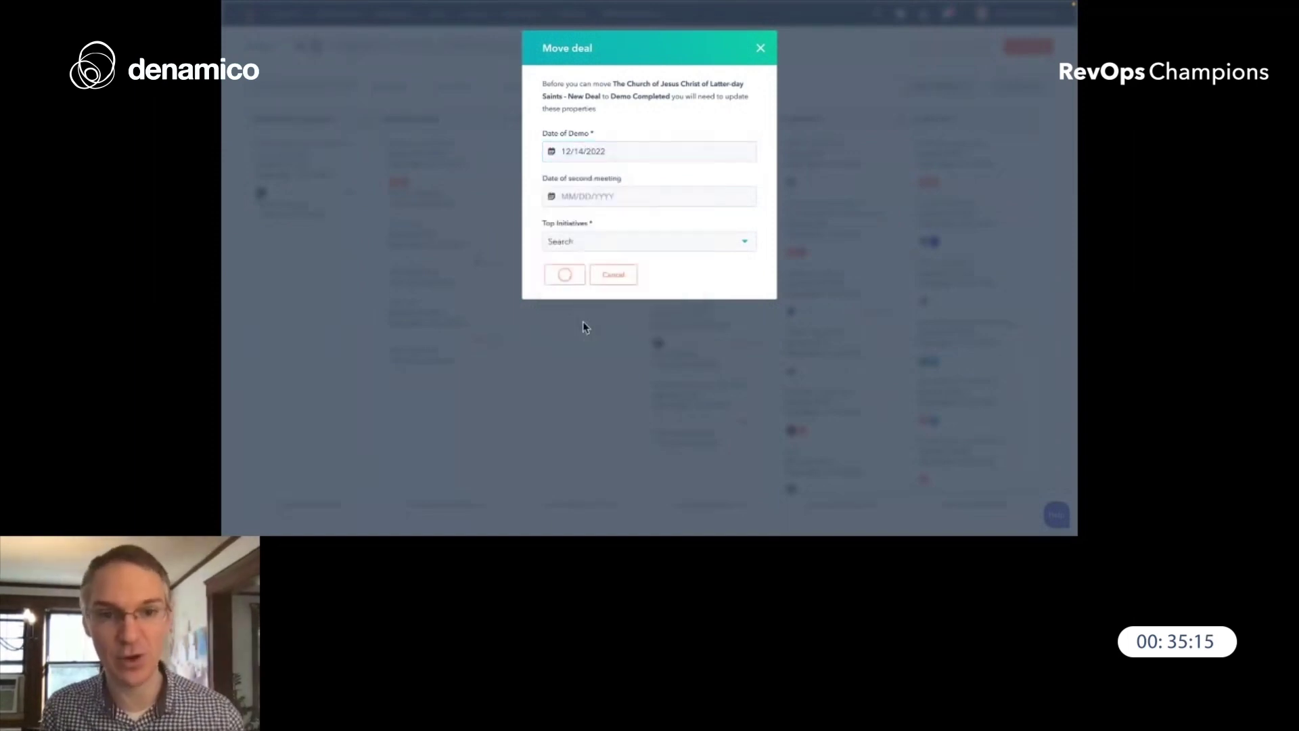
Choose Cutting costs, Increasing revenue and Employee retention as Top Initiatives, and set the Date of second meeting to 12/22/2022.
left_click(583, 243)
left_click(559, 268)
left_click(559, 290)
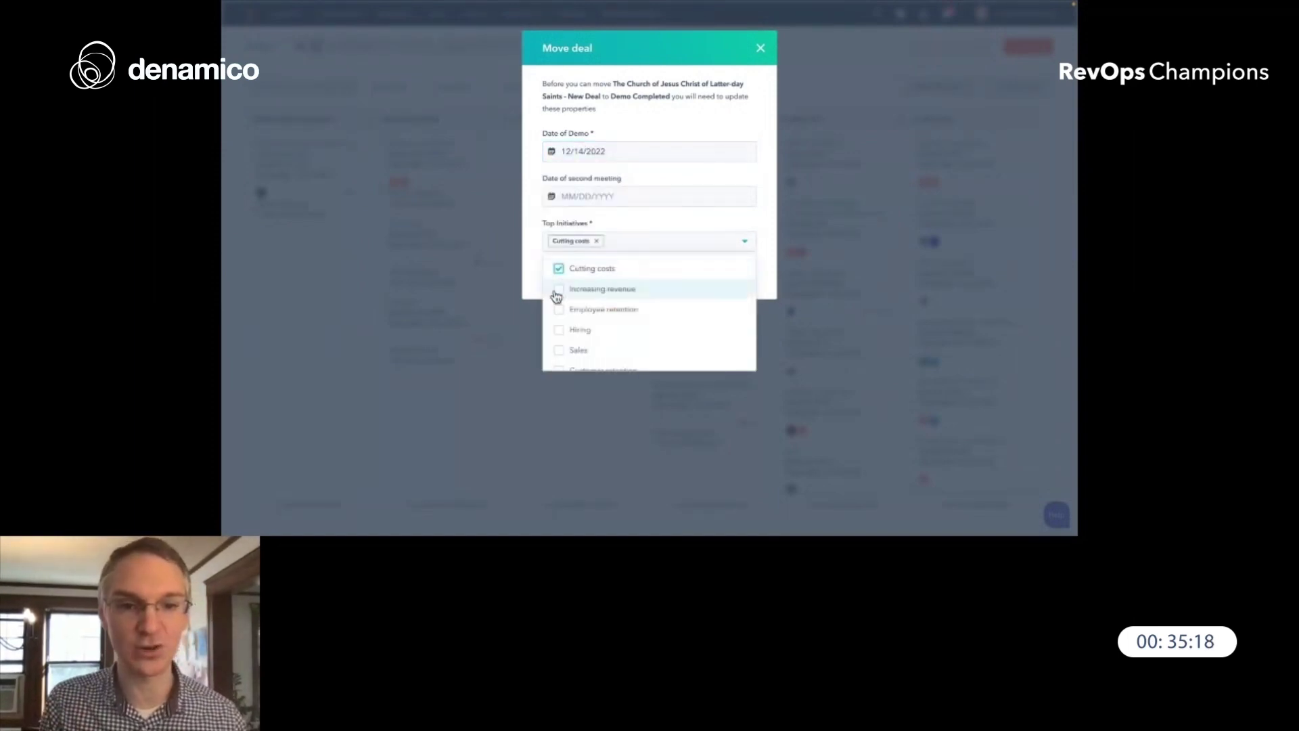
left_click(559, 310)
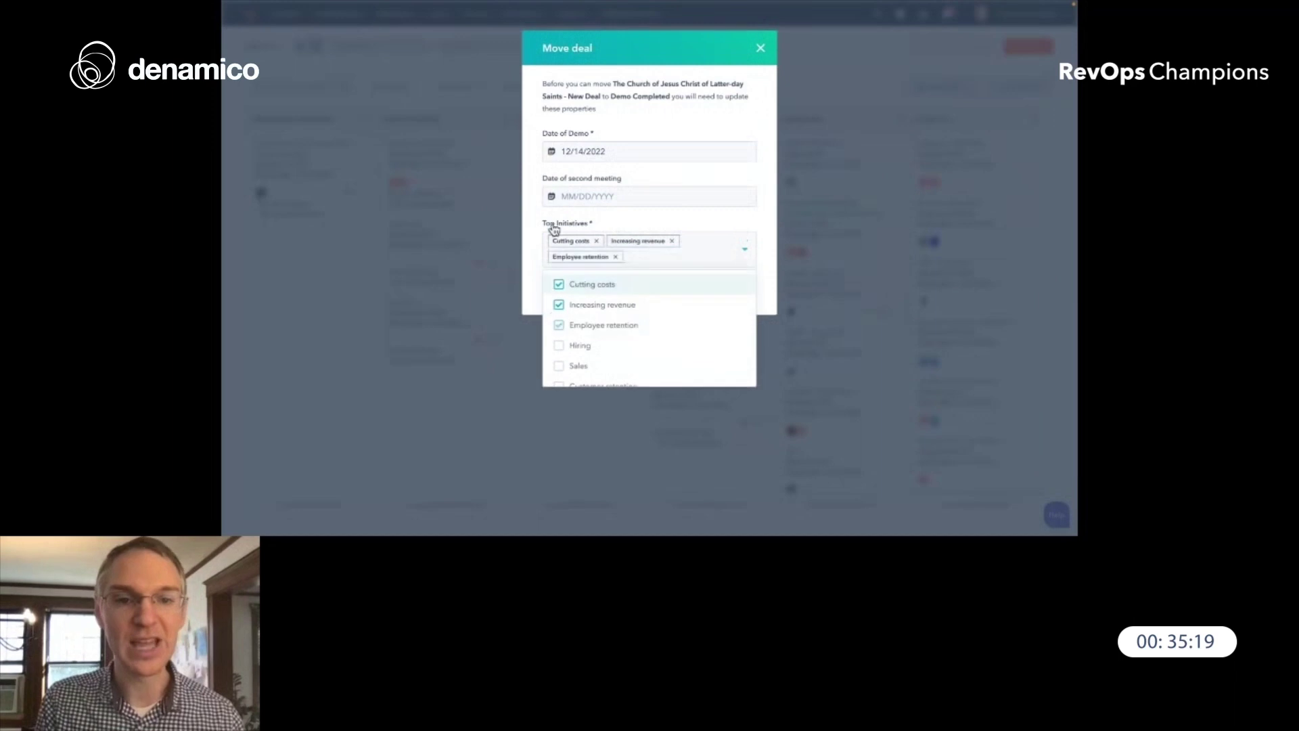
left_click(636, 185)
left_click(723, 179)
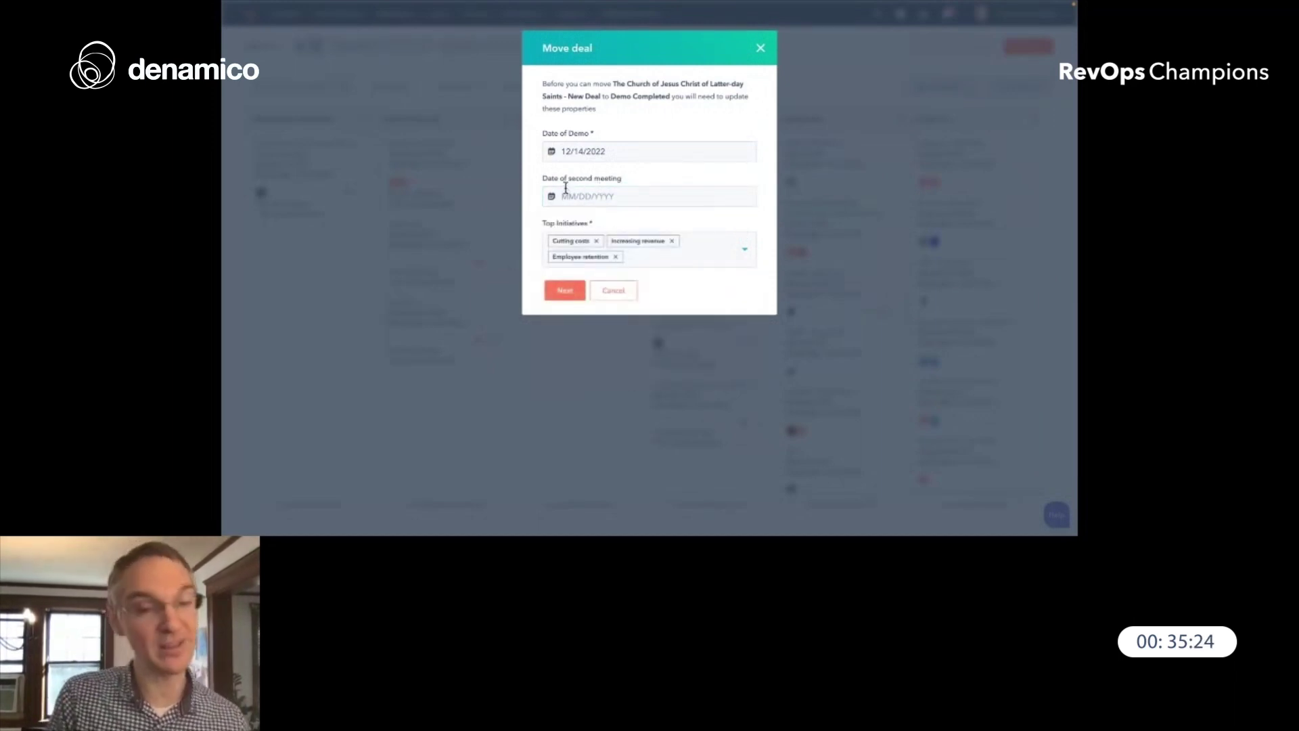
left_click(574, 195)
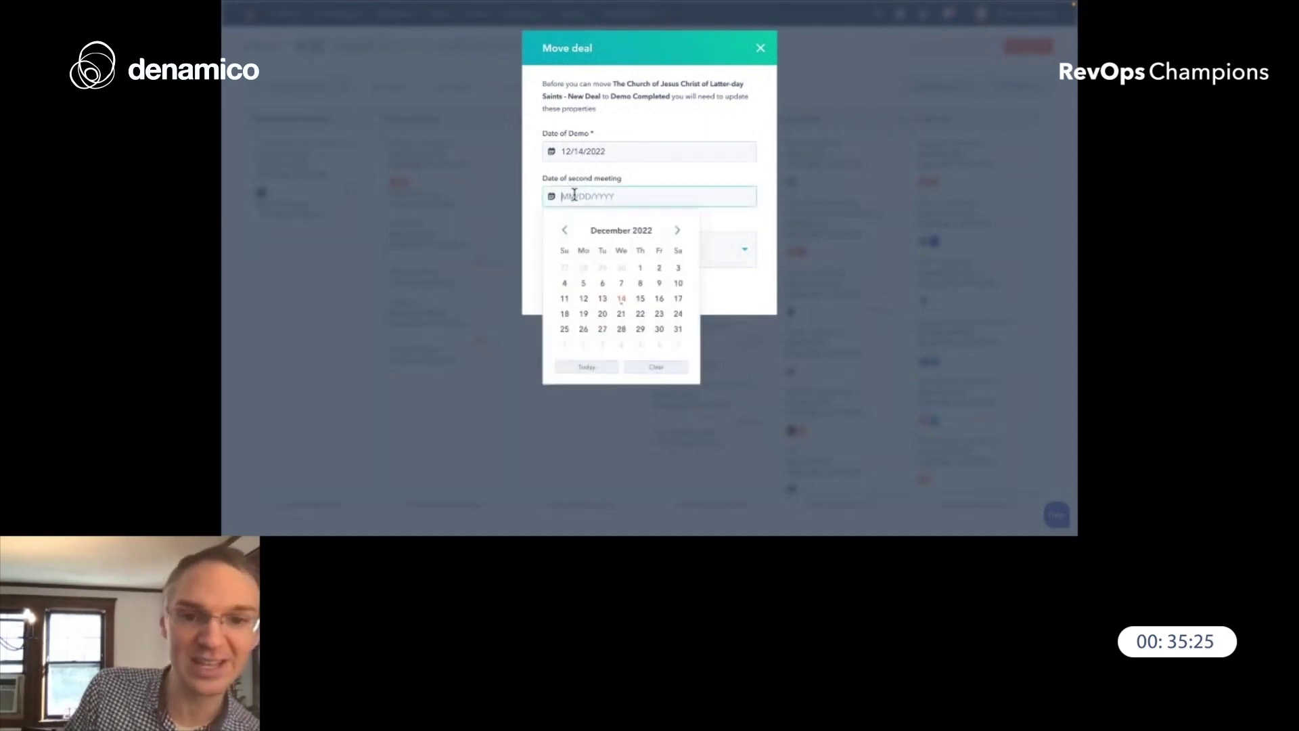
left_click(640, 313)
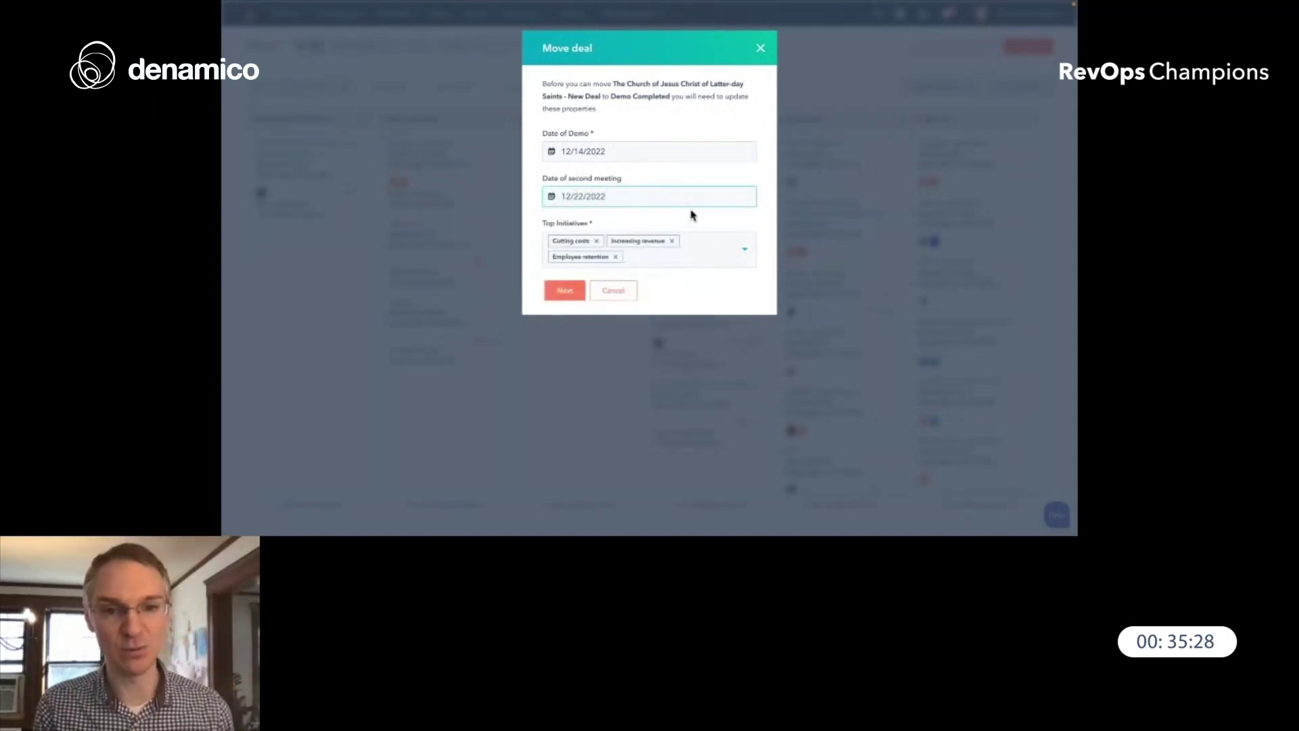
Clear all selected Top Initiatives and cancel moving the deal.
left_click(672, 241)
left_click(672, 241)
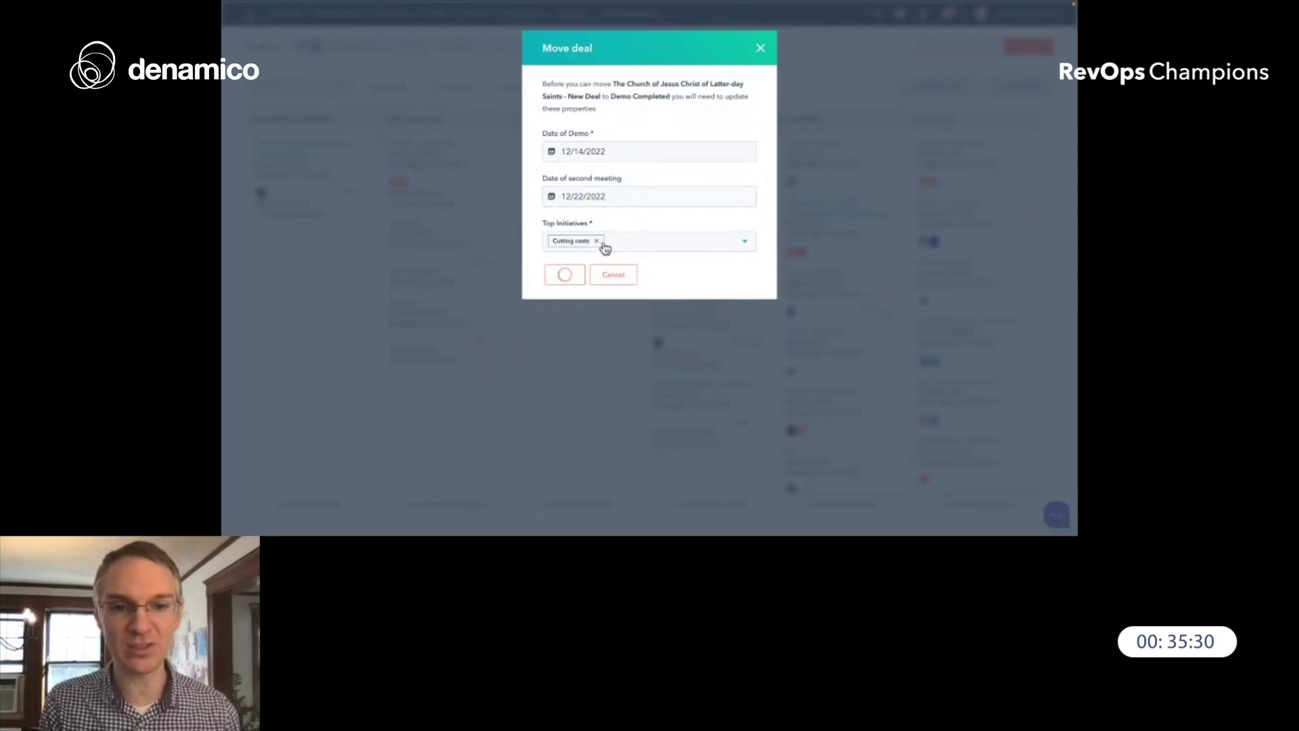
left_click(597, 241)
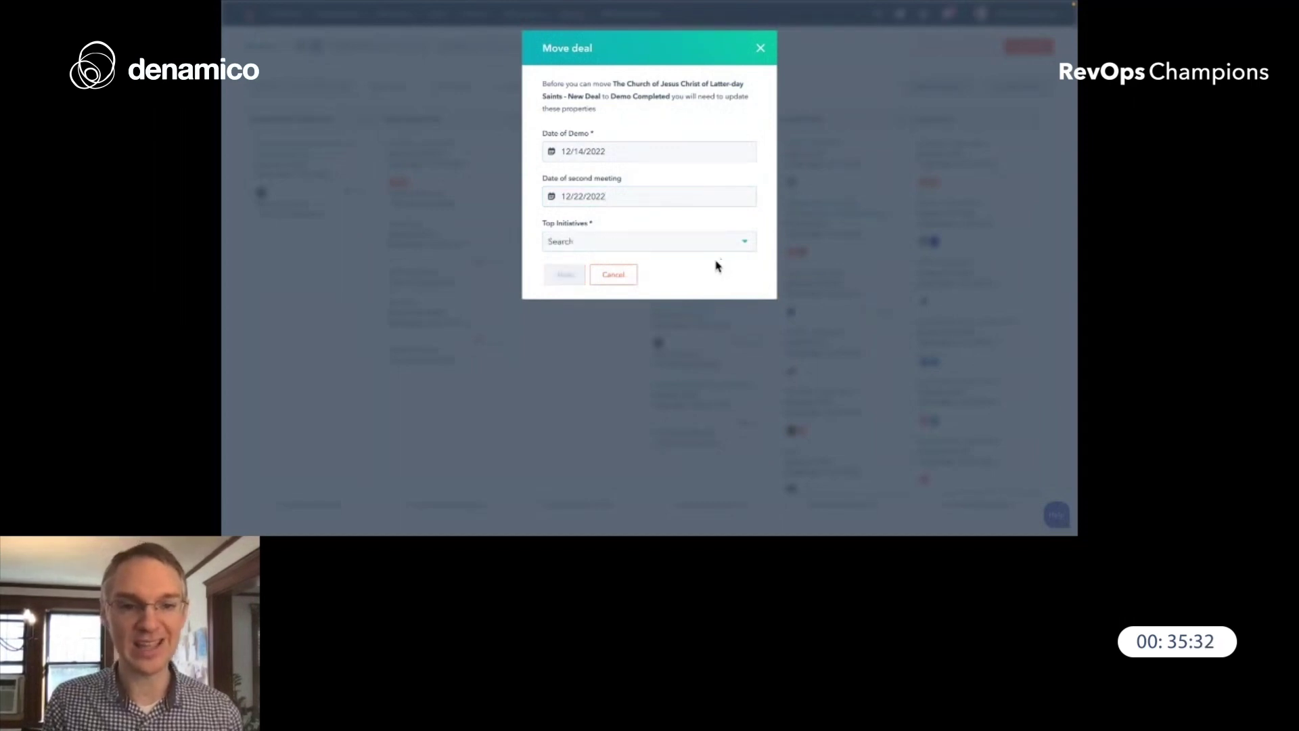
left_click(761, 47)
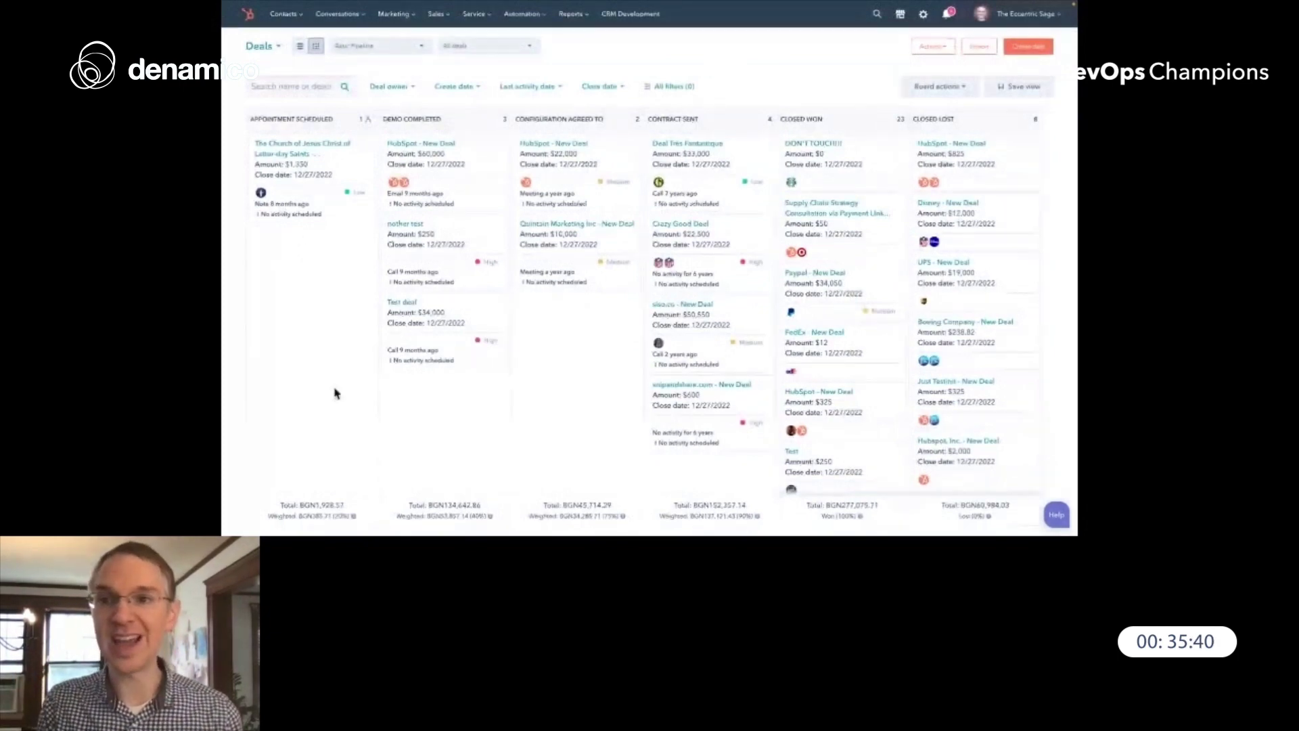
Start a new deal in the Basic Pipeline and set its deal stage to Demo Completed.
left_click(1030, 47)
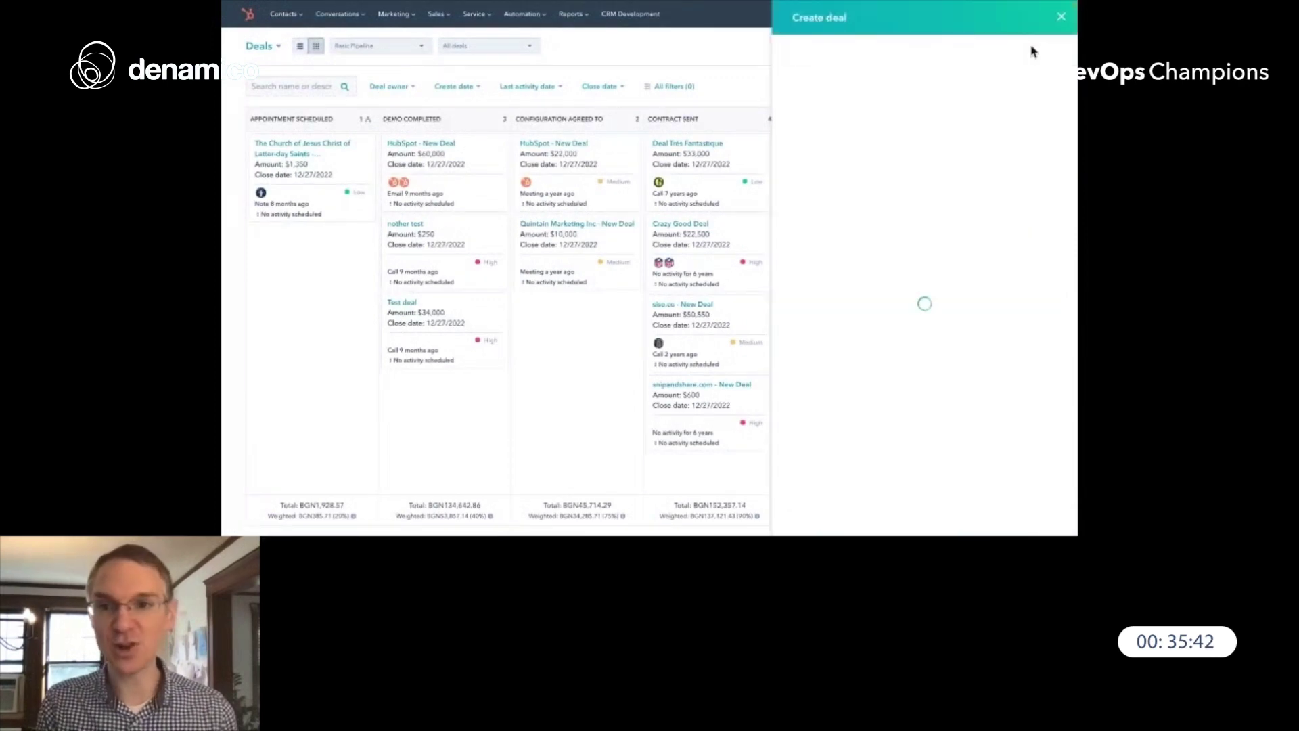
left_click(917, 194)
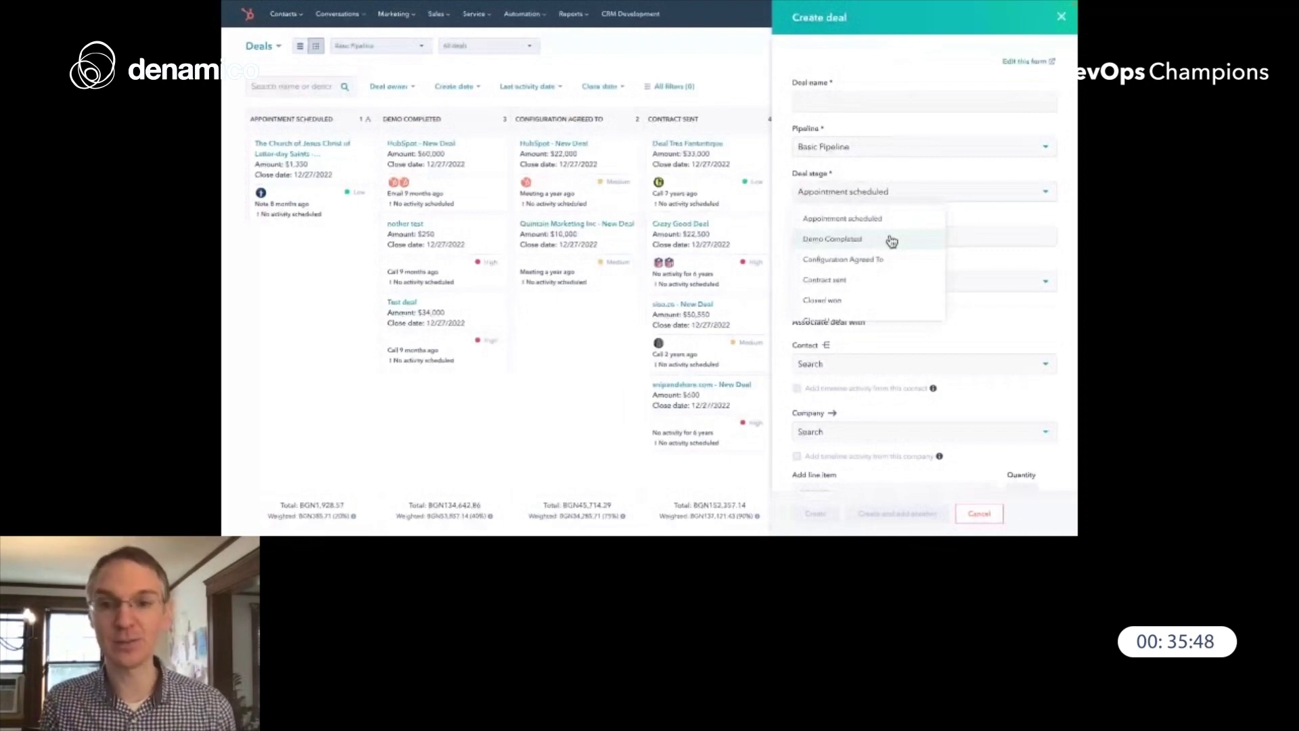
left_click(1064, 213)
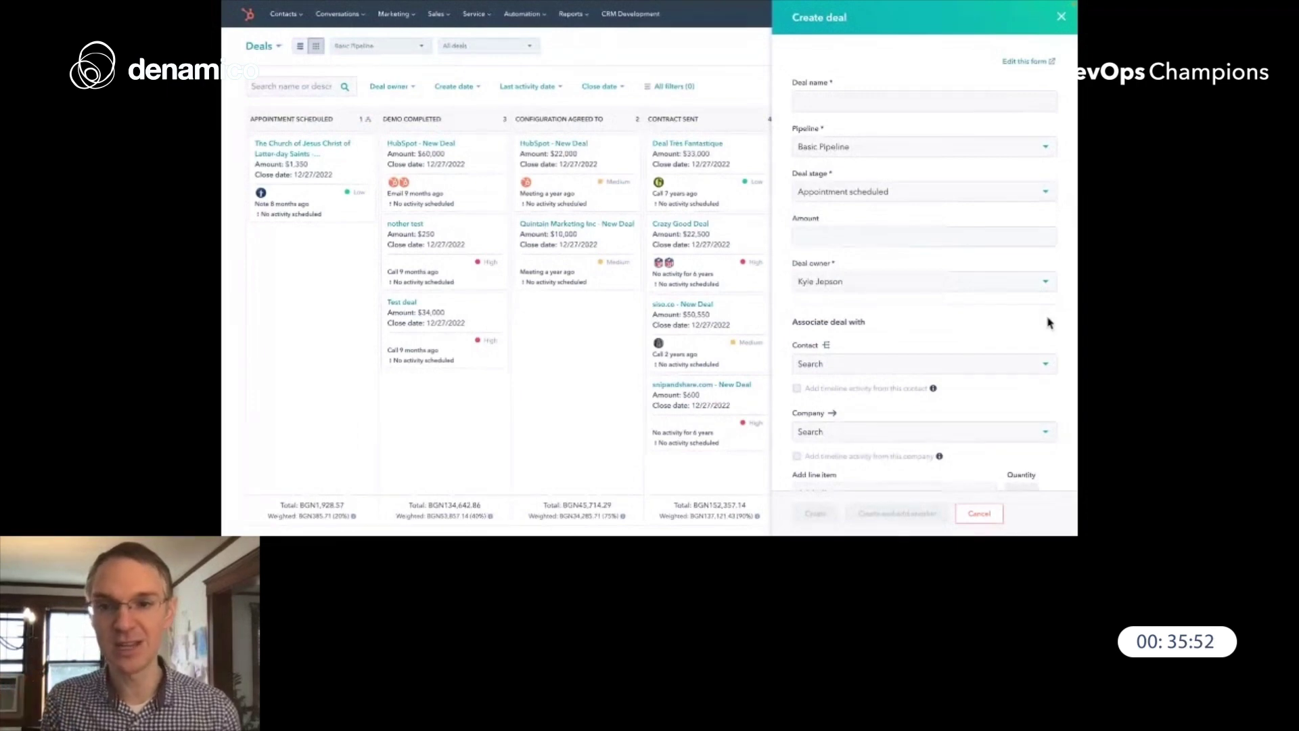
left_click(853, 192)
left_click(835, 238)
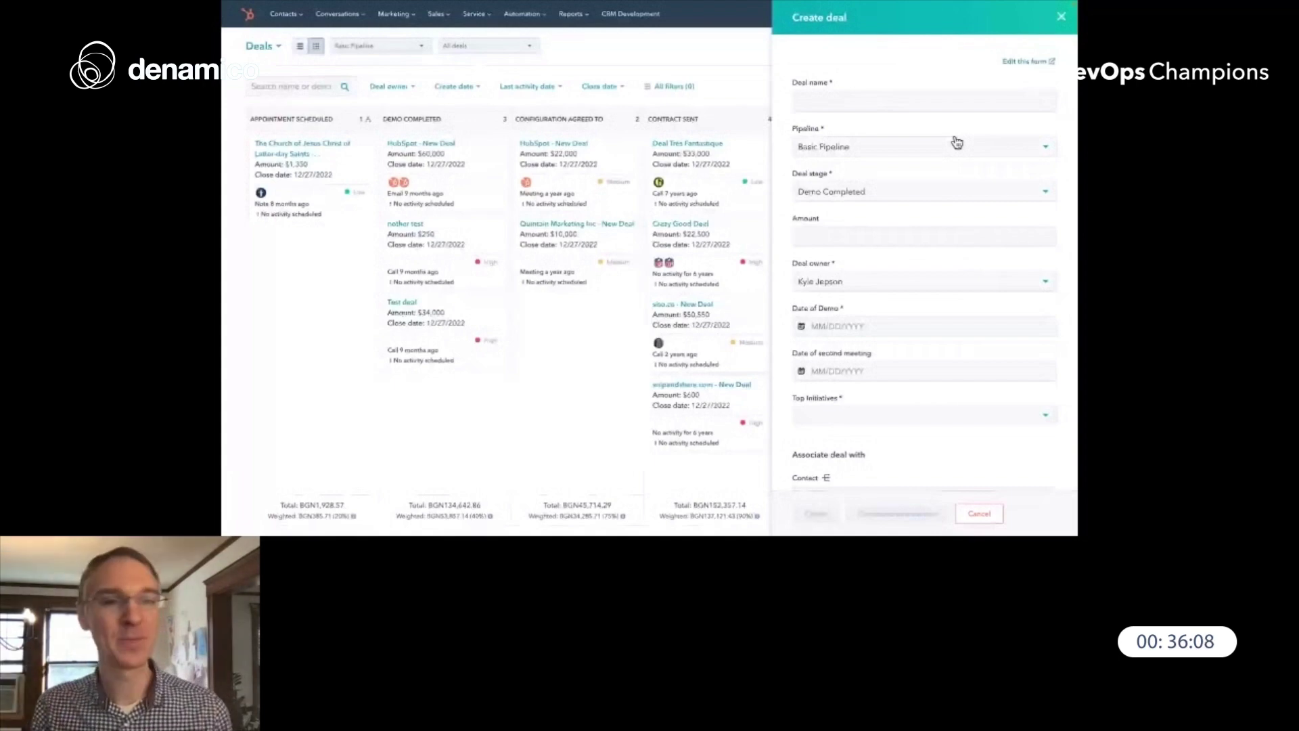
Edit the Create Deal form to add a Shipments association and make the Contacts and Companies associations required.
left_click(1022, 61)
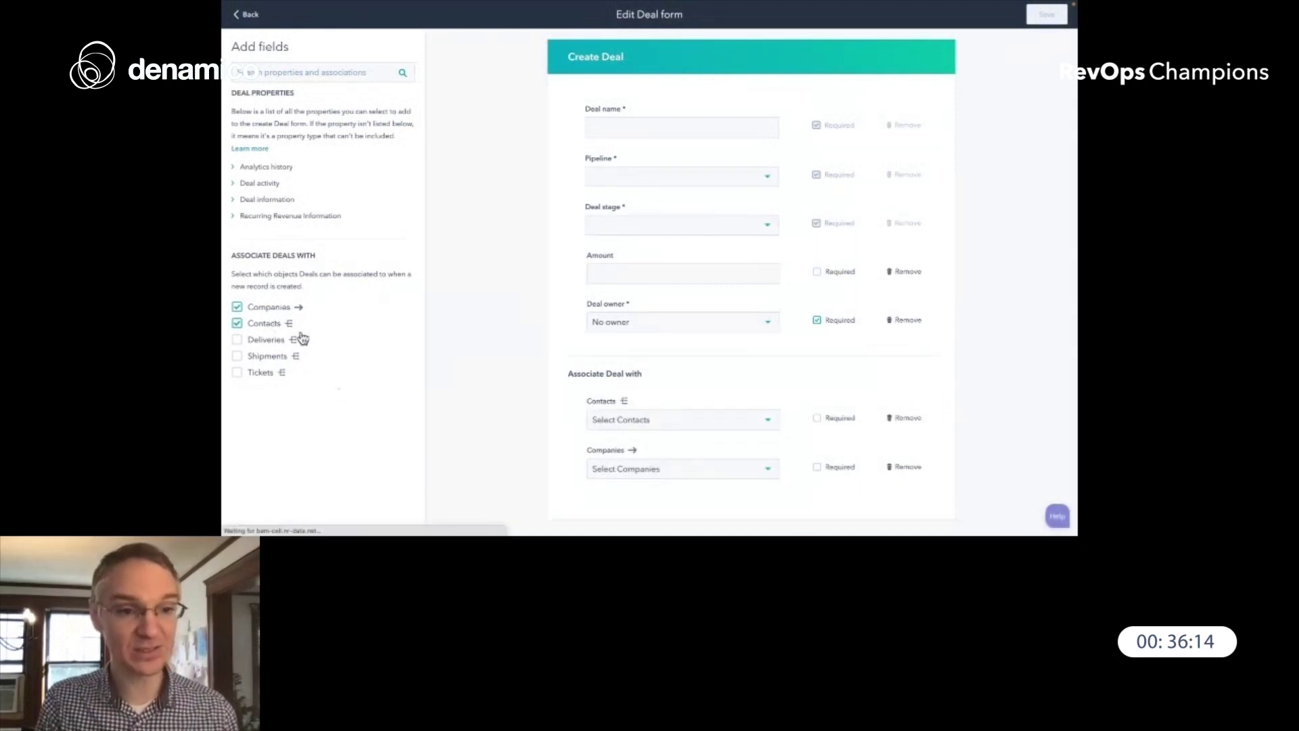
left_click(237, 357)
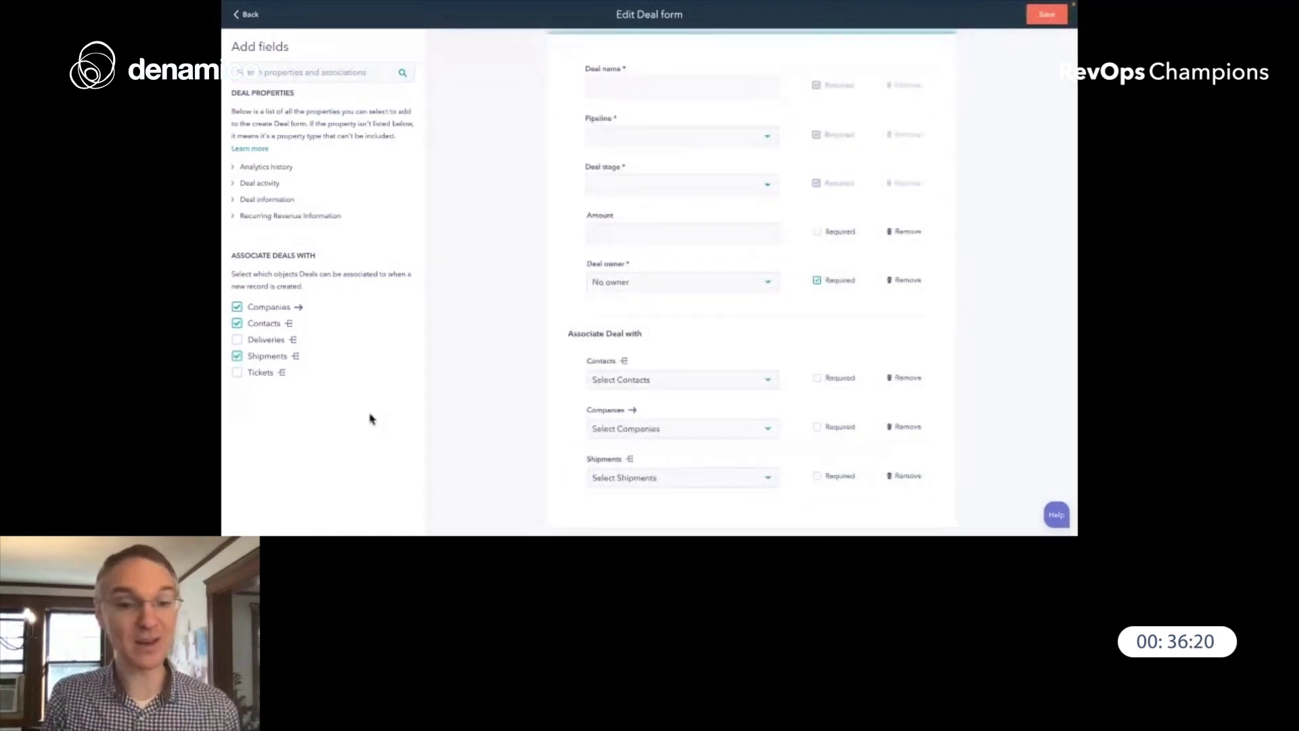
left_click(817, 377)
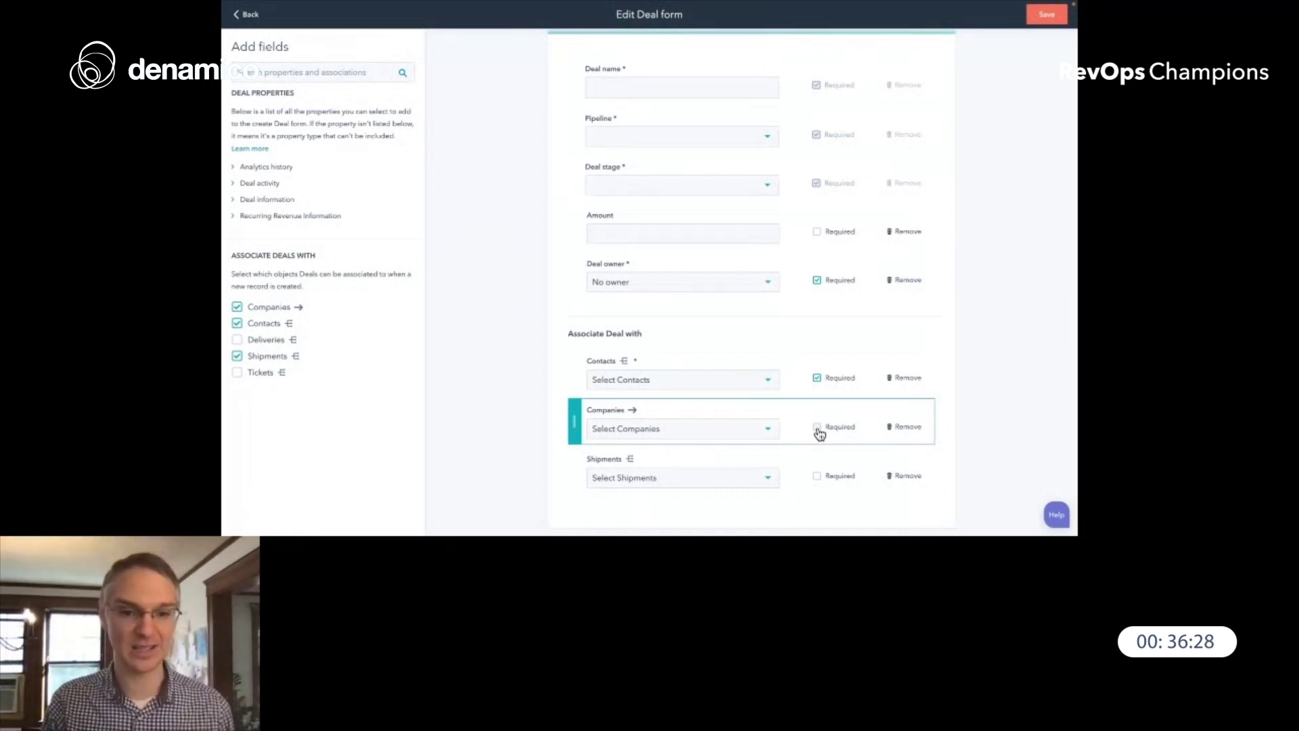
left_click(818, 430)
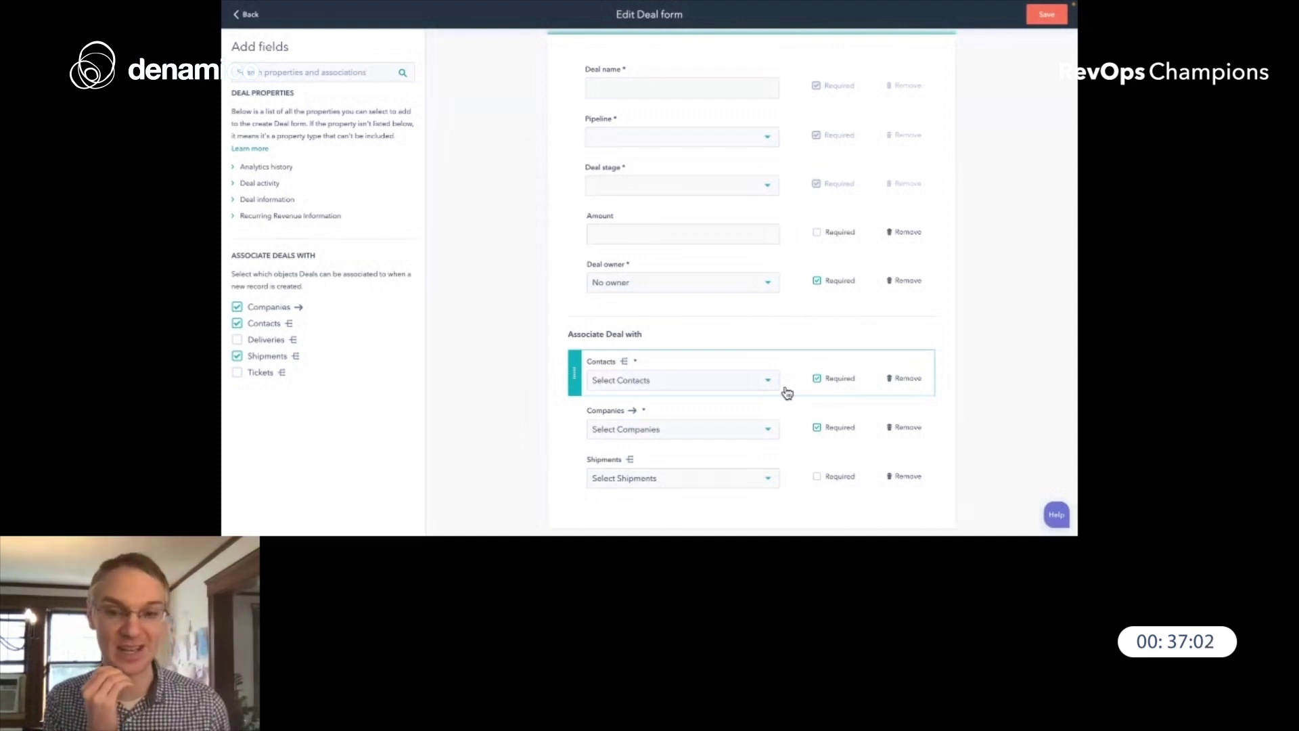
scroll(795, 329, "up", 1)
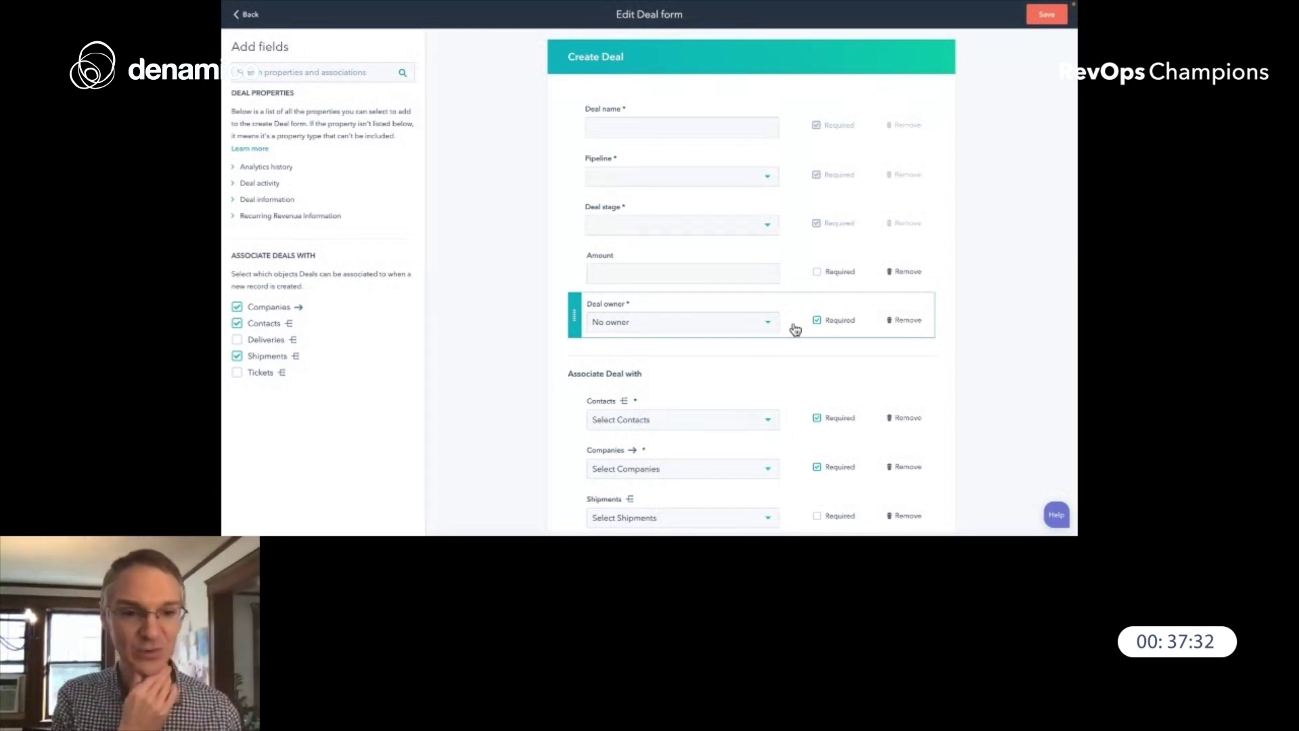
key("alt+Tab")
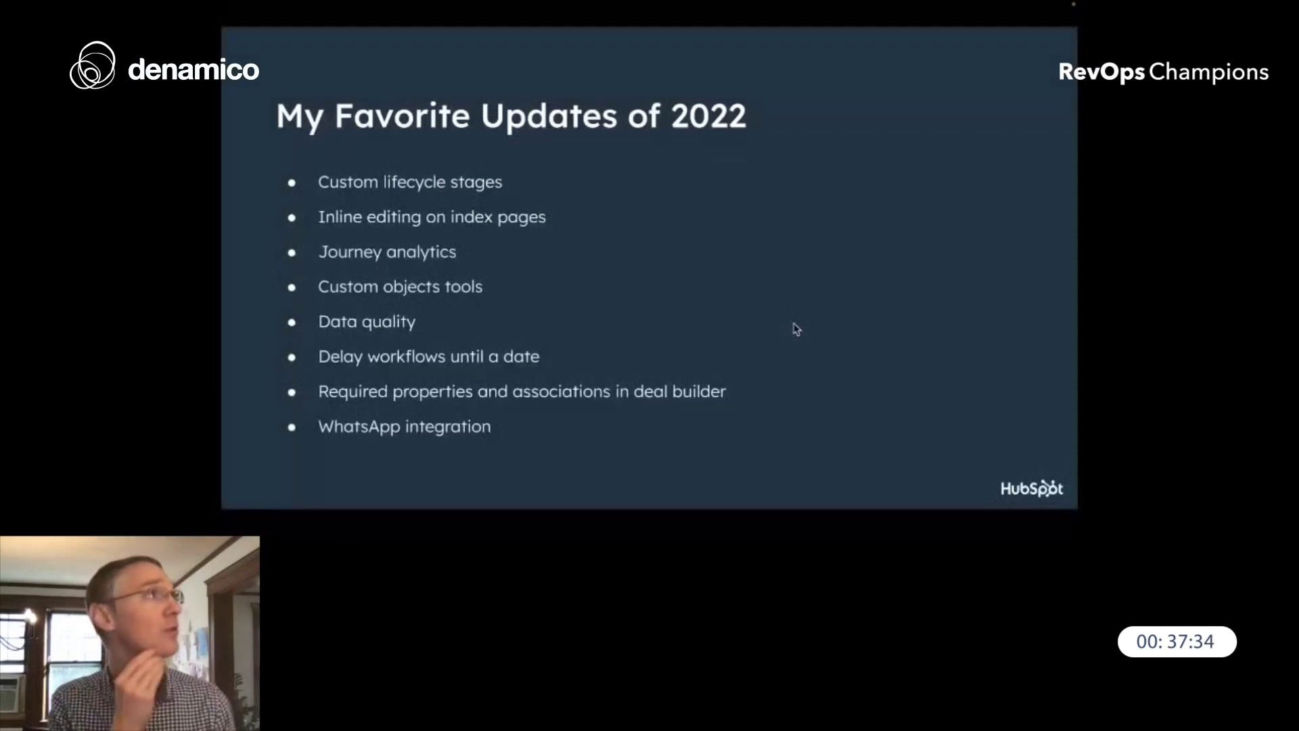